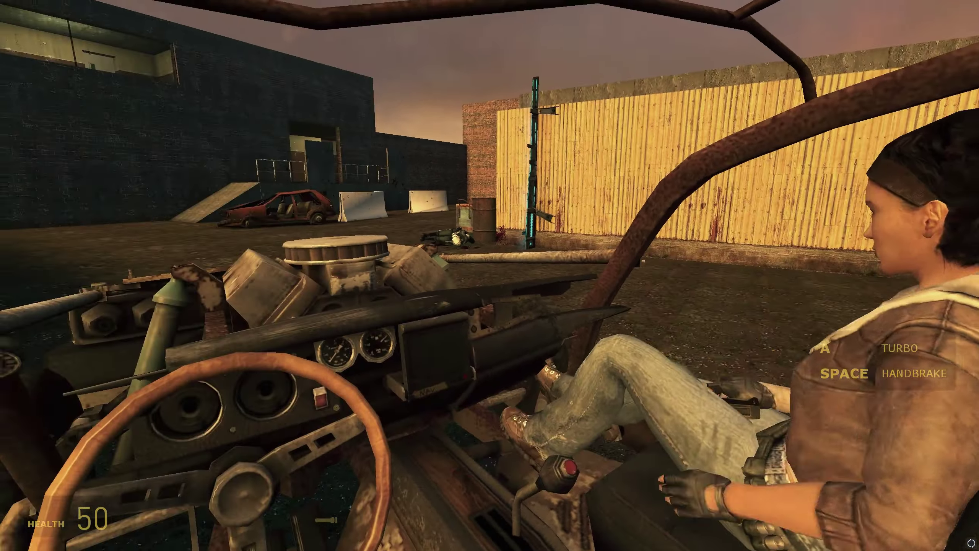
key(w)
key(d)
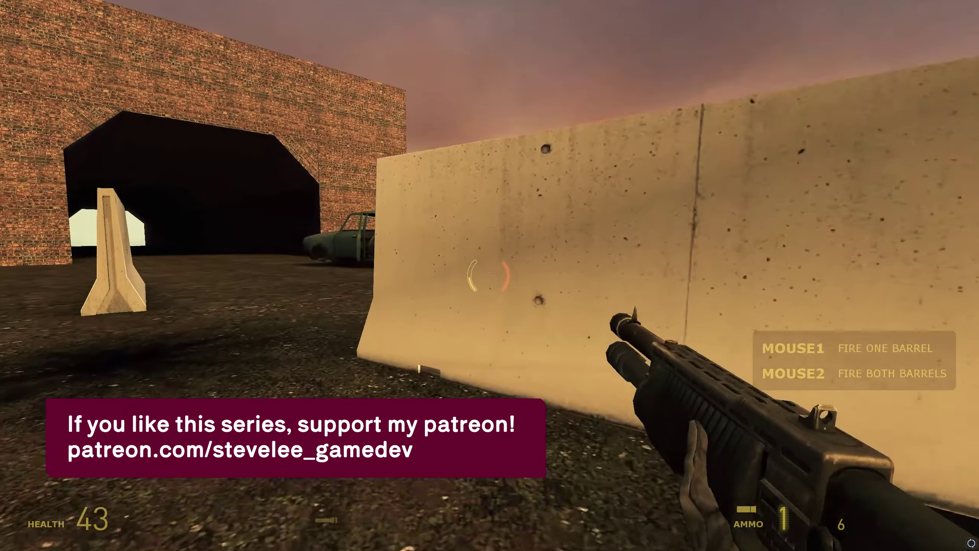
key(r)
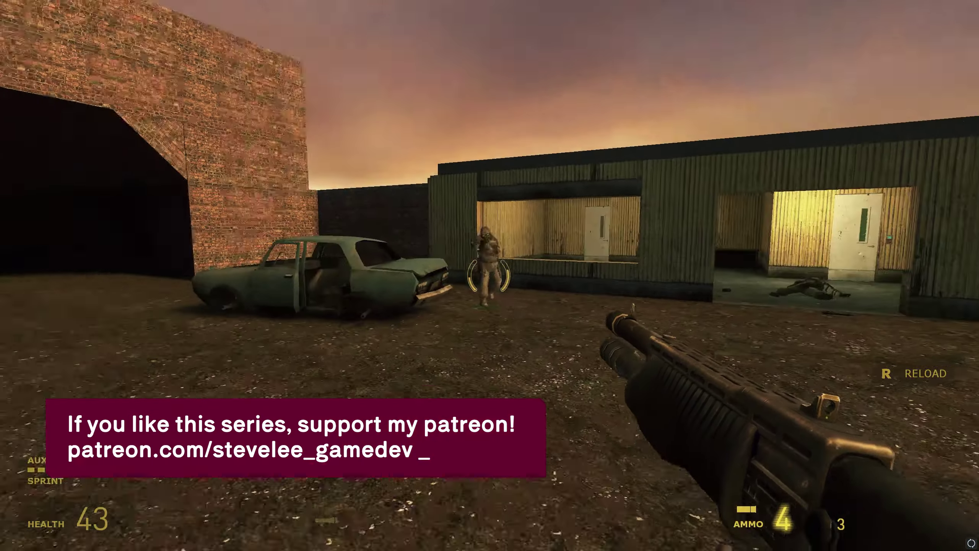
click(488, 275)
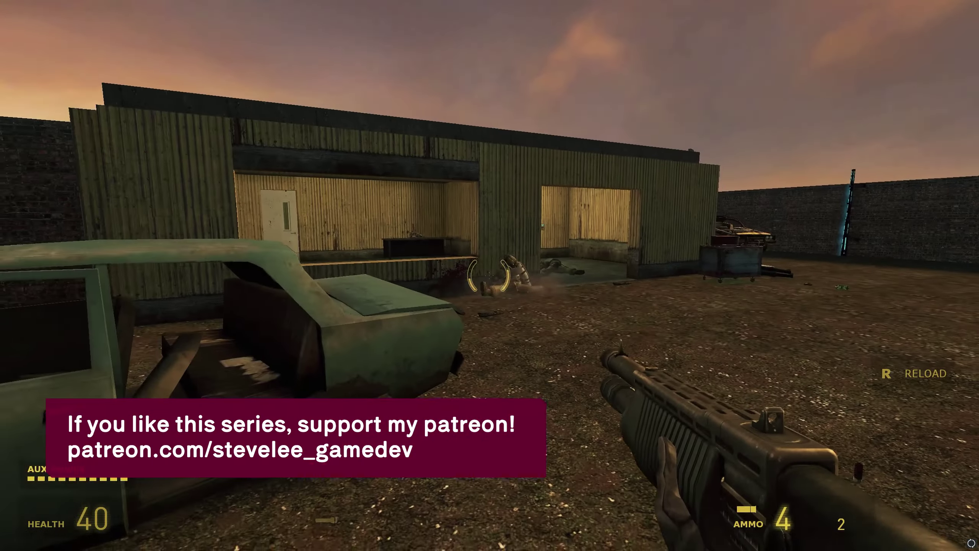
key(w)
key(q)
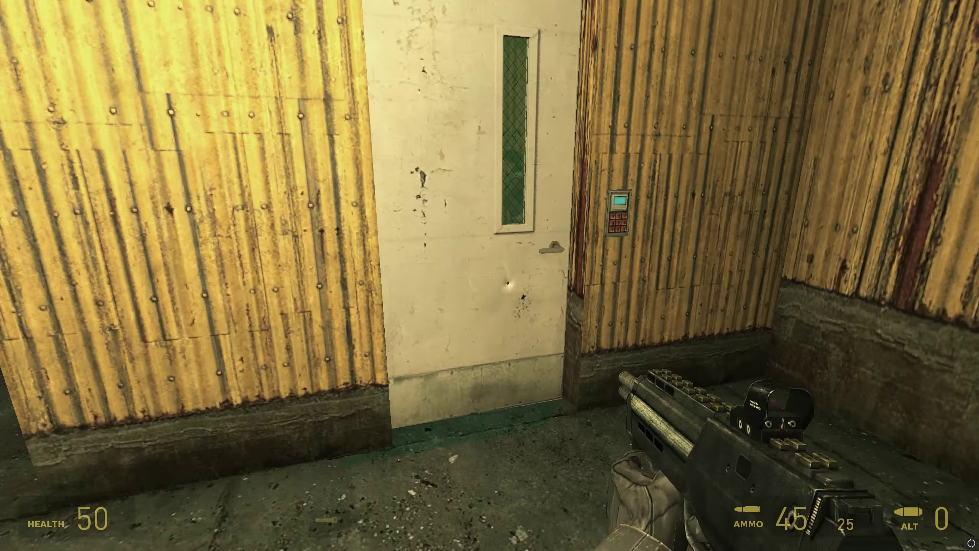
key(w)
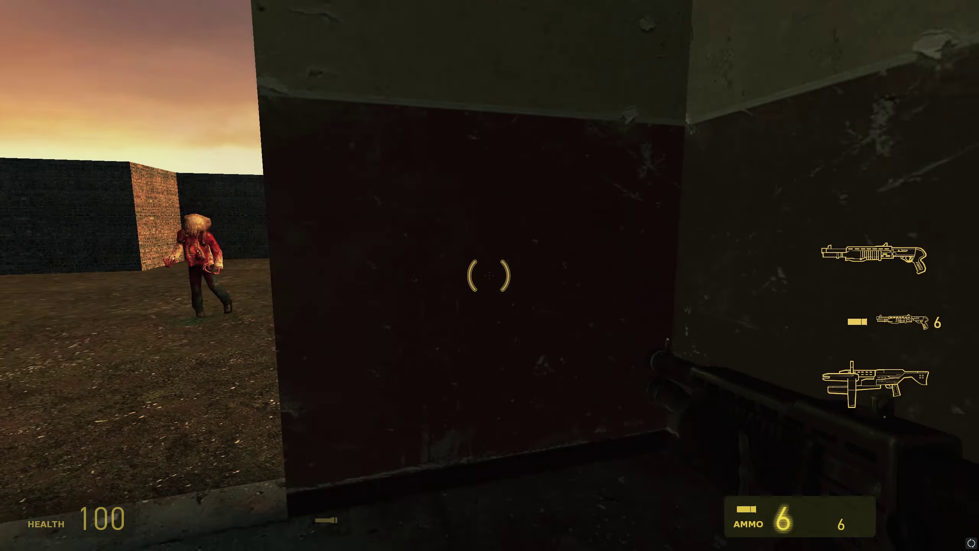
key(w)
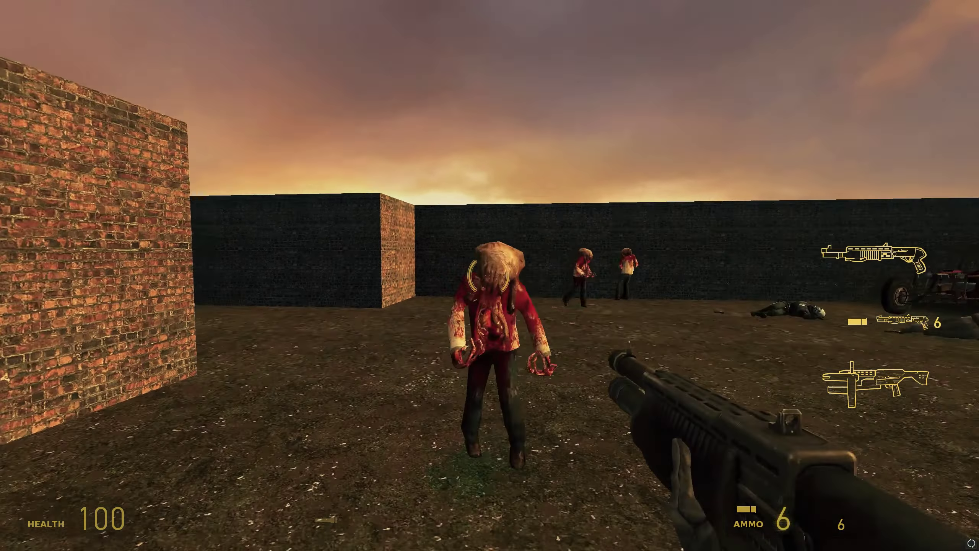
key(e)
key(w)
key(w)
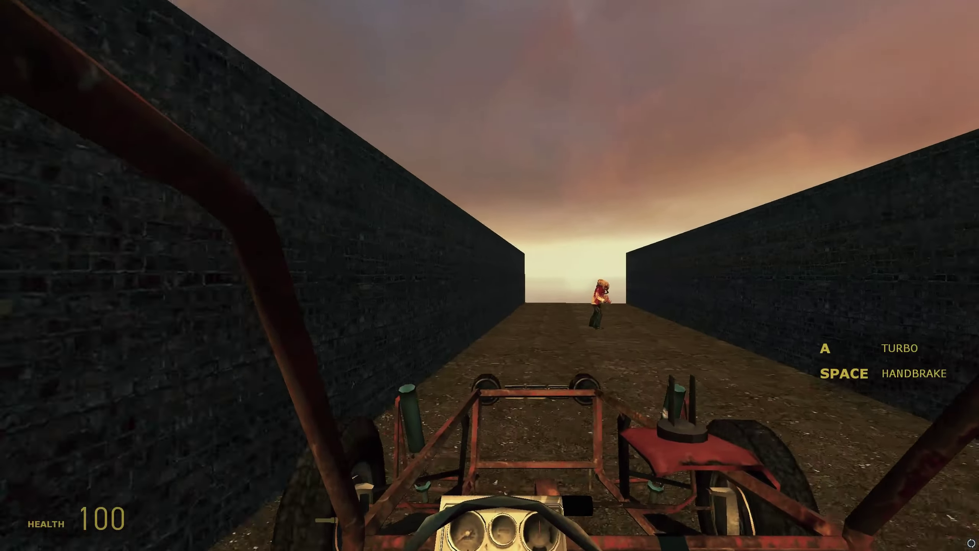
key(e)
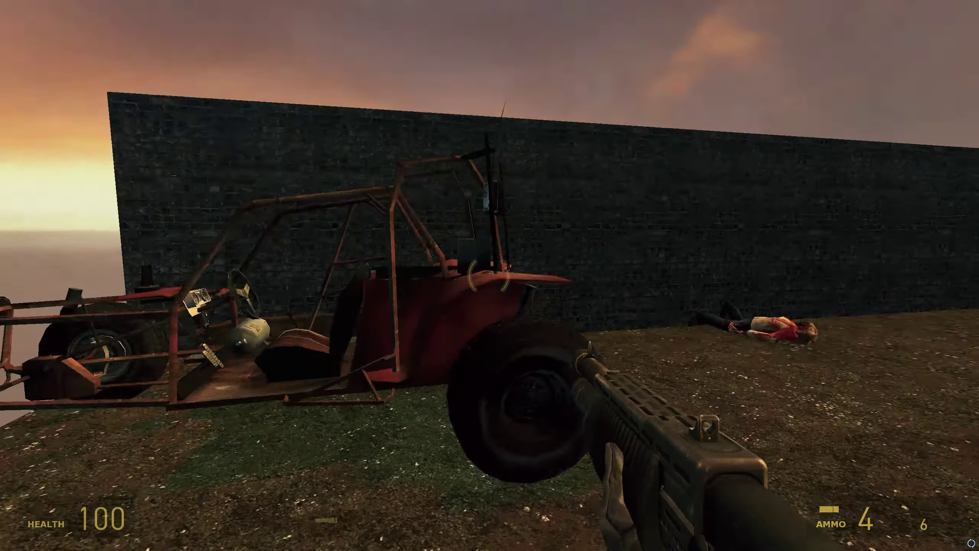
key(w)
key(w)
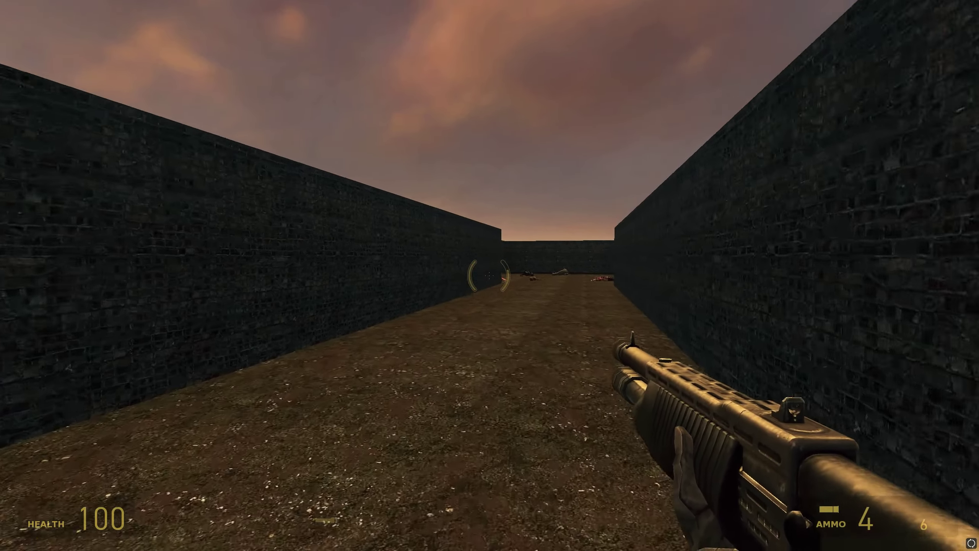
key(w)
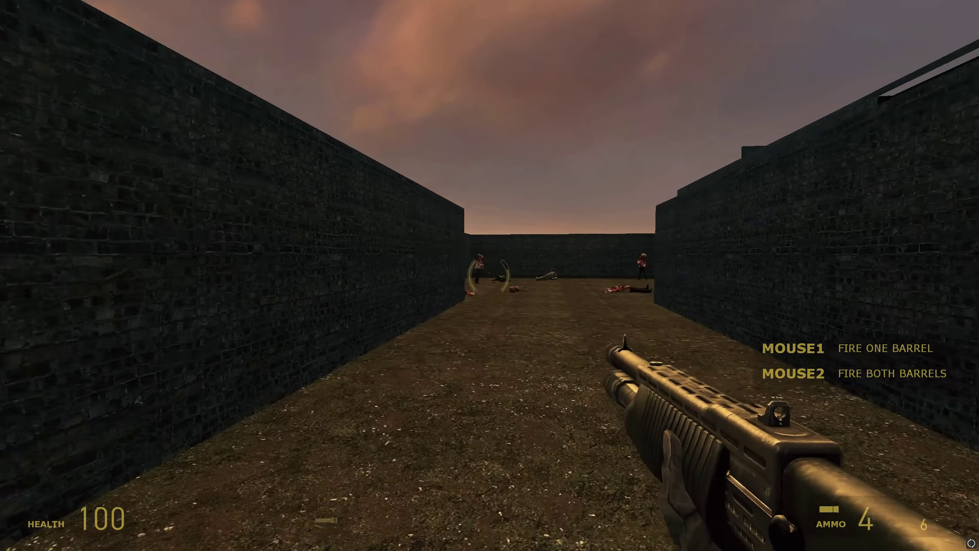
key(w)
click(489, 275)
click(489, 275)
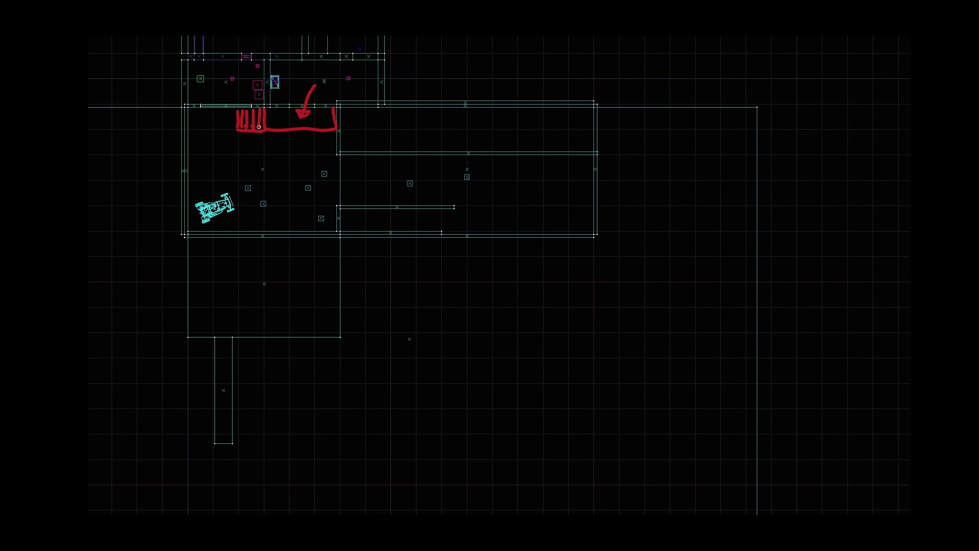
Sketch layout ideas in red over the map's top view, marking the building frontage and the areas around the vehicle yard.
mouse_move(191, 108)
mouse_down()
mouse_move(134, 109)
mouse_move(338, 141)
mouse_up()
drag(174, 244, 173, 248)
drag(339, 240, 218, 219)
drag(124, 152, 220, 221)
mouse_move(133, 276)
mouse_down()
mouse_move(280, 324)
mouse_move(280, 282)
mouse_up()
mouse_move(351, 140)
mouse_down()
mouse_move(743, 350)
mouse_move(513, 499)
mouse_up()
mouse_move(189, 404)
mouse_down()
mouse_move(187, 501)
mouse_move(199, 405)
mouse_up()
drag(487, 498, 202, 504)
drag(242, 320, 308, 363)
drag(232, 358, 274, 414)
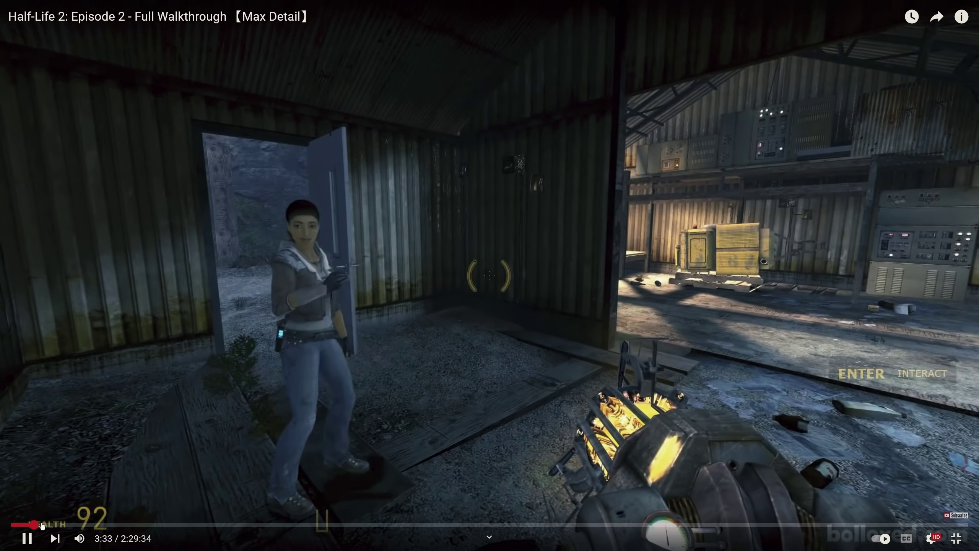
Skip to about the middle of the Half-Life 2: Episode 2 walkthrough video for building reference.
click(483, 525)
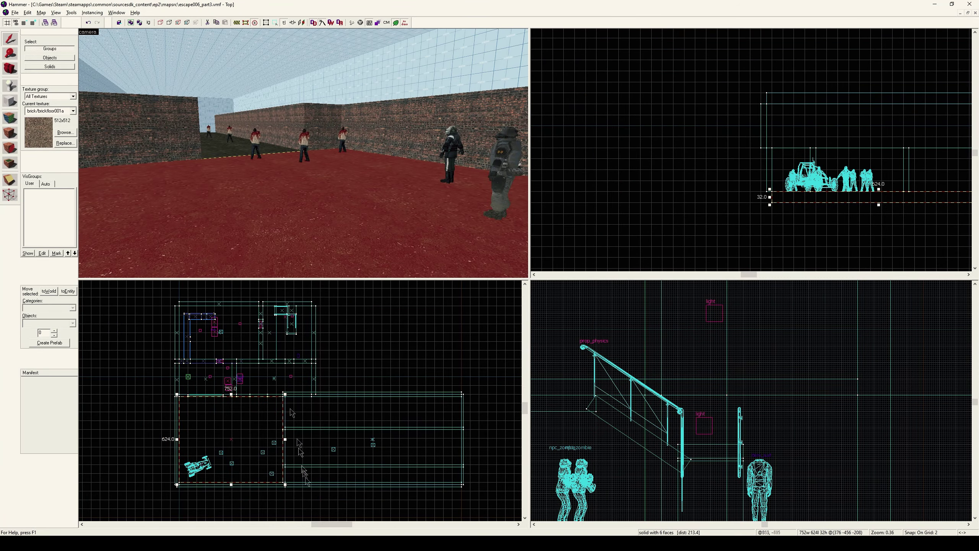
Enlarge the selected ground brush in the top view so it extends well beyond the yard's walls.
scroll(305, 479, down, 2)
drag(327, 392, 481, 471)
drag(252, 472, 192, 496)
middle_drag(345, 480, 351, 422)
drag(343, 438, 344, 496)
scroll(463, 374, down, 3)
drag(479, 379, 508, 377)
key(z)
key(w)
key(s)
key(z)
Stretch the brick wall behind the buggy outward into a solid block 768 by 536 units and 256 units high.
click(351, 143)
scroll(366, 338, up, 8)
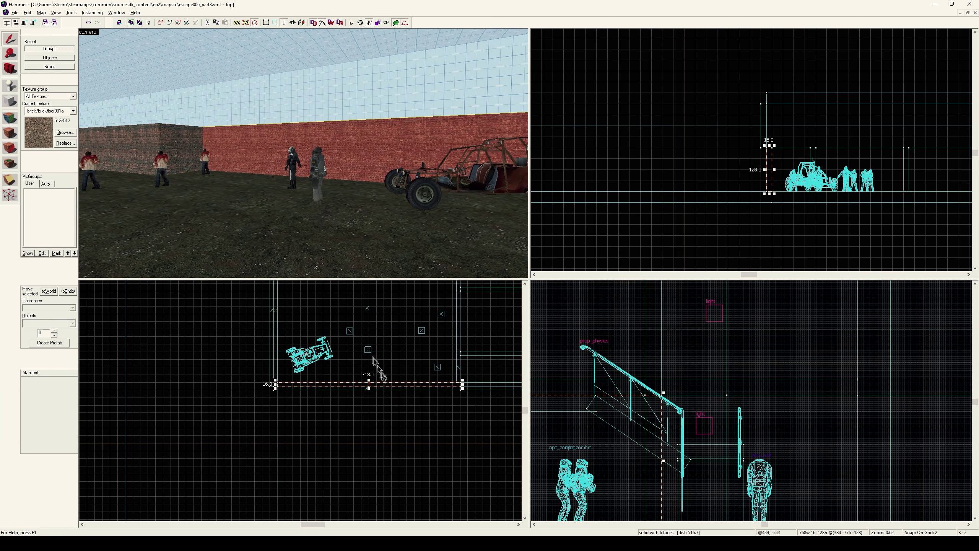
drag(383, 386, 383, 510)
scroll(680, 153, up, 2)
drag(679, 154, 686, 65)
key(z)
key(w)
key(z)
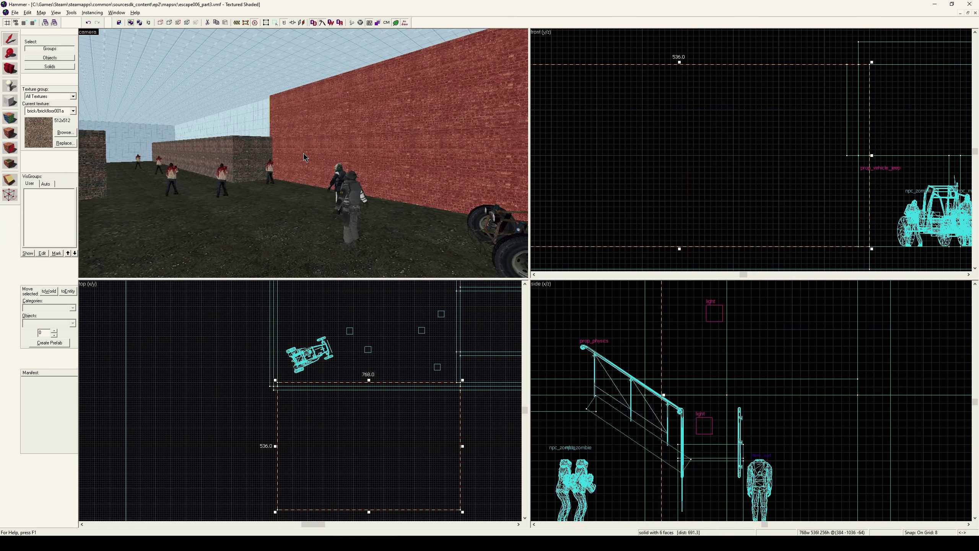
key(z)
key(z)
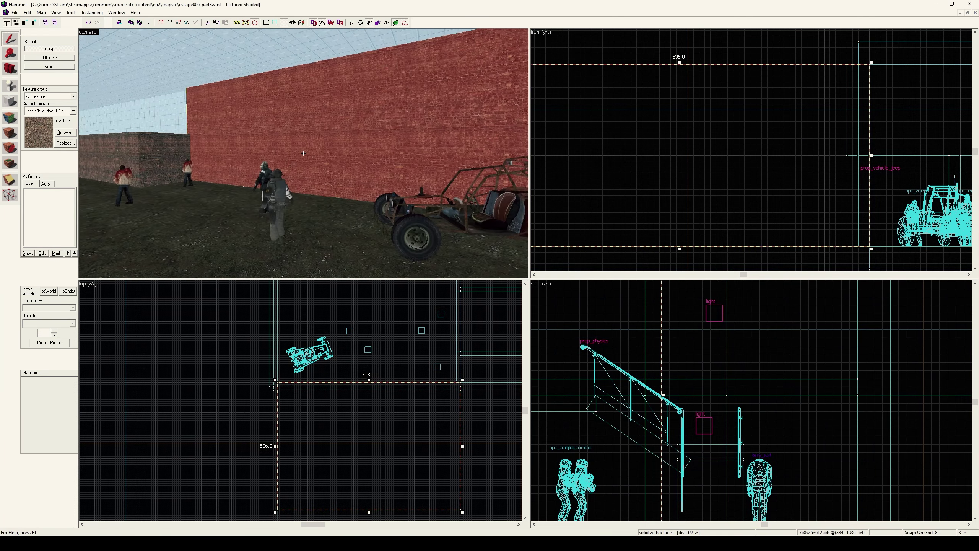
Find the texture metal/metalwall070b by filtering for "wall" and apply it to the faces of the enlarged wall block.
key(shift+a)
click(464, 301)
text(wall)
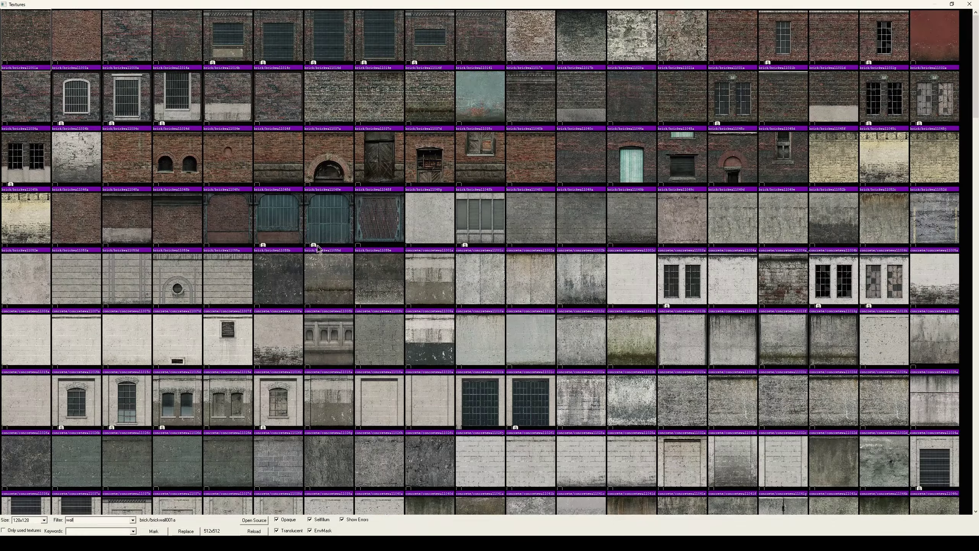
scroll(389, 311, down, 10)
scroll(191, 334, down, 3)
scroll(191, 334, up, 3)
double_click(820, 313)
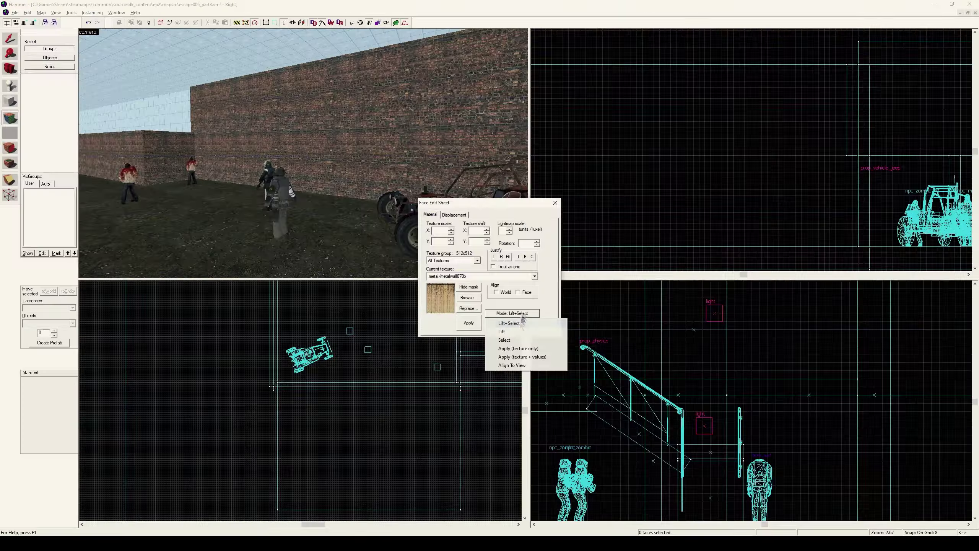
key(a)
key(z)
key(z)
Shorten the brick perimeter wall adjoining the metal-clad block to 512 units long.
key(d)
key(z)
key(z)
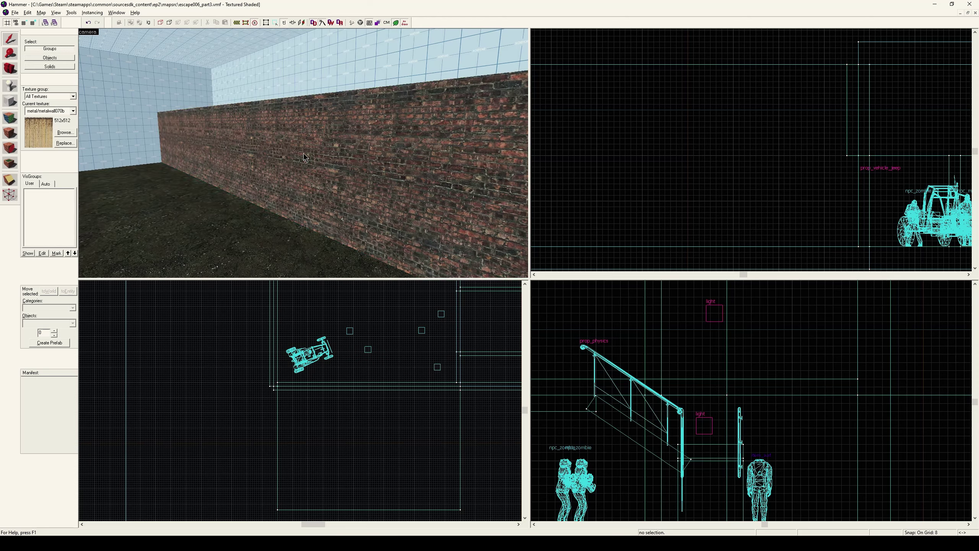
key(z)
click(303, 153)
scroll(304, 340, down, 4)
drag(401, 339, 311, 355)
click(327, 181)
key(z)
key(w)
key(w)
key(a)
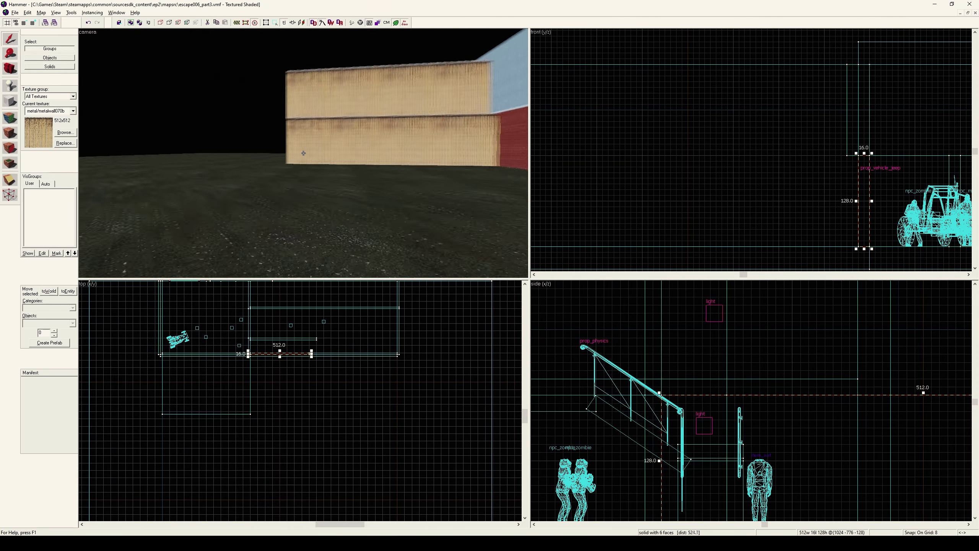
key(z)
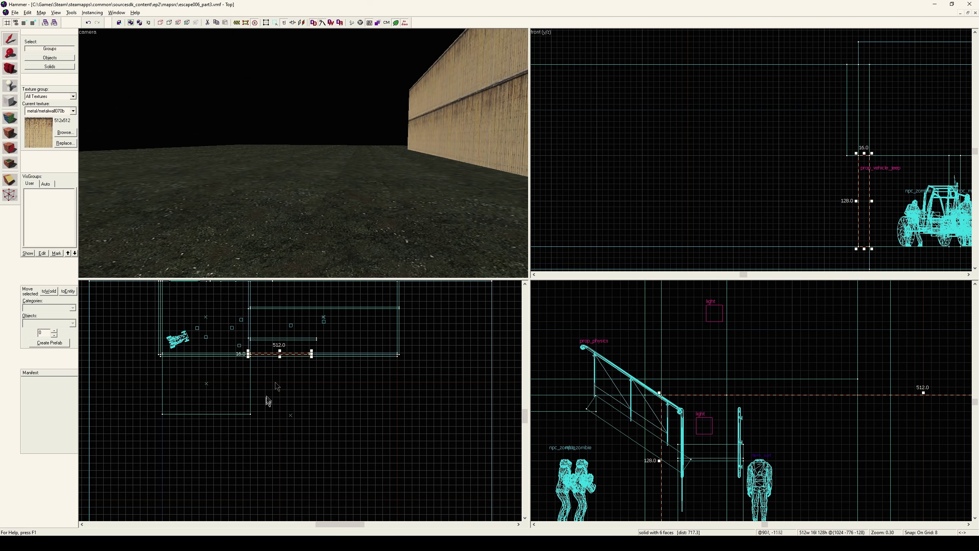
Duplicate the large block outside the yard beyond its far side and adjust the copy vertically in the side view.
click(206, 383)
shift+drag(206, 383, 177, 447)
scroll(799, 400, down, 12)
scroll(671, 361, up, 9)
drag(731, 319, 732, 398)
key(Escape)
key(z)
key(s)
key(z)
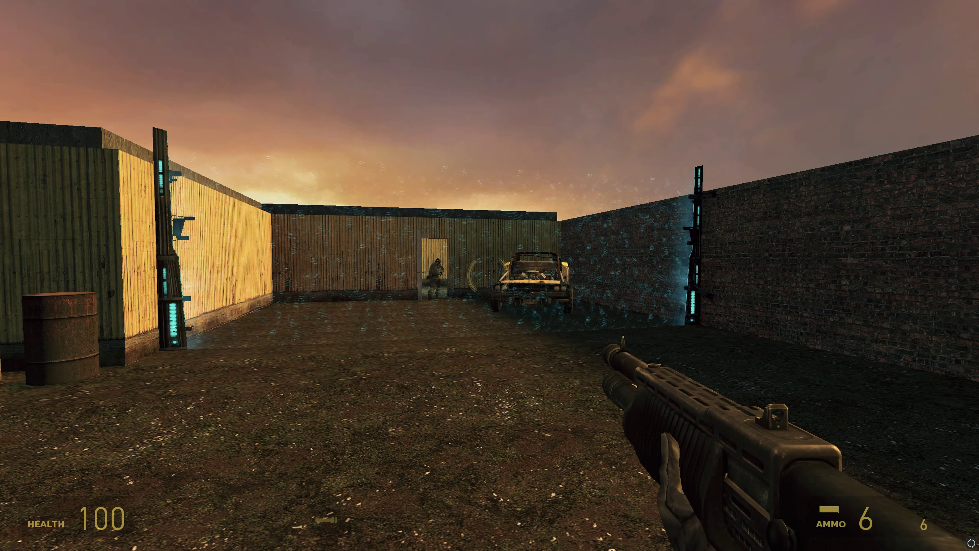
key(w)
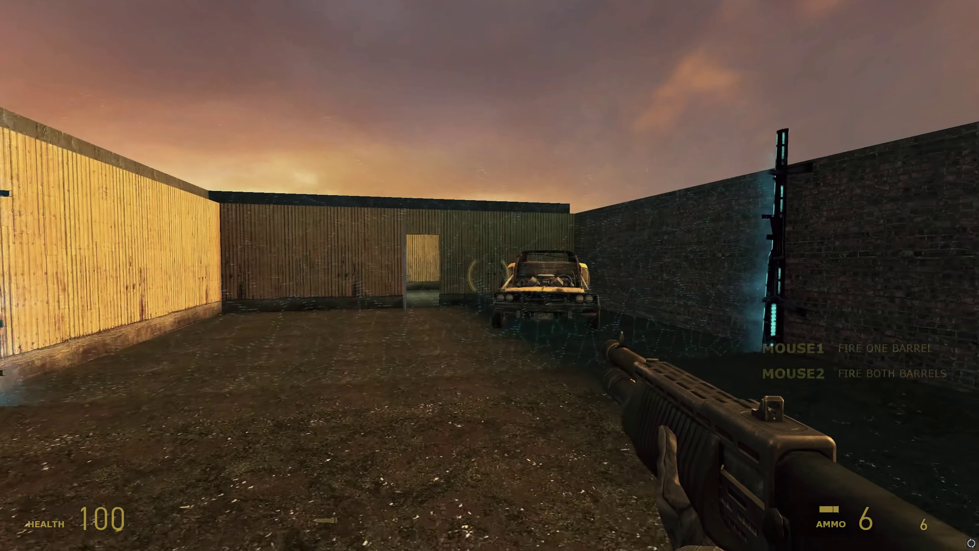
key(w)
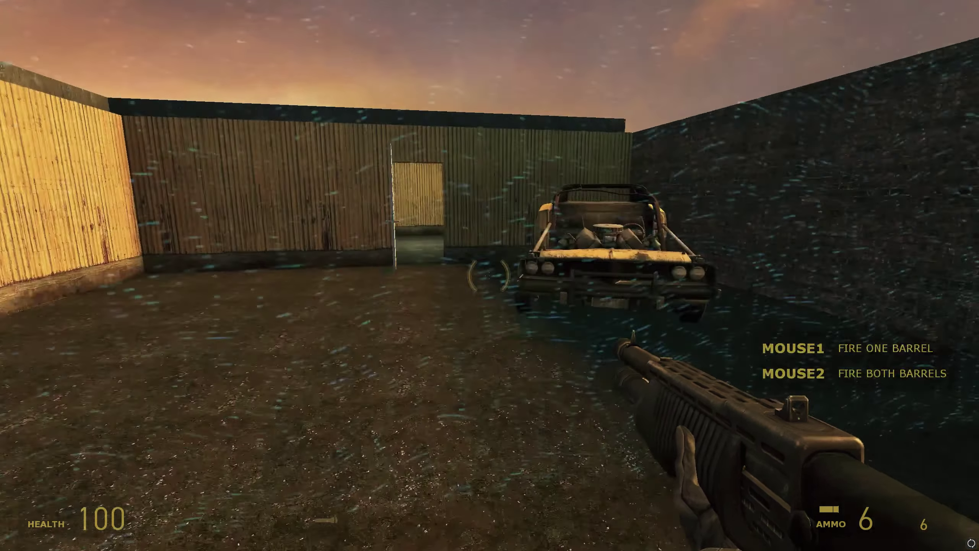
key(s)
key(w)
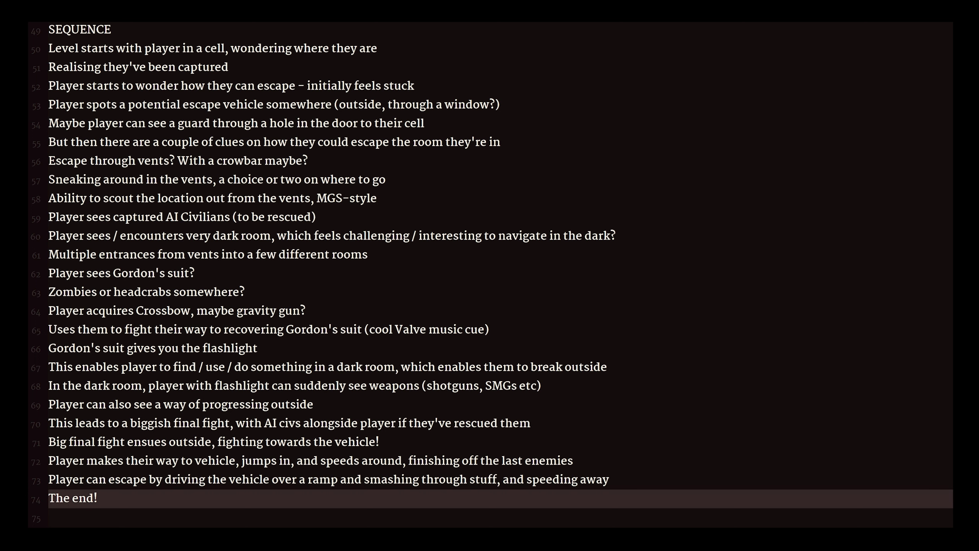
Below the sequence list, add the heading "THE CLIMACTIC BATTLE TO THE VEHICLE" and the line "Player can see escape vehicle behind Combine force field".
key(Return)
key(Return)
key(Return)
key(Return)
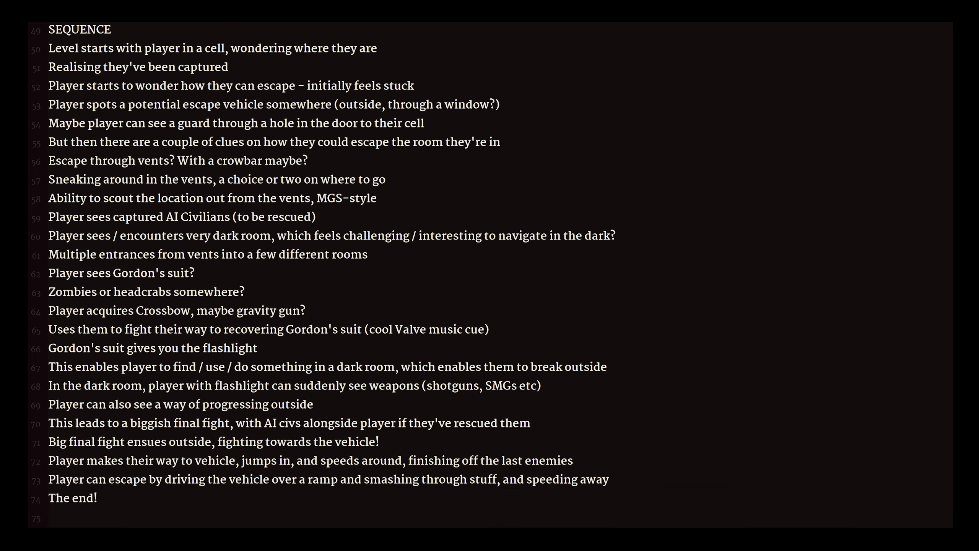
click(98, 498)
key(Return)
key(Return)
key(Return)
key(Return)
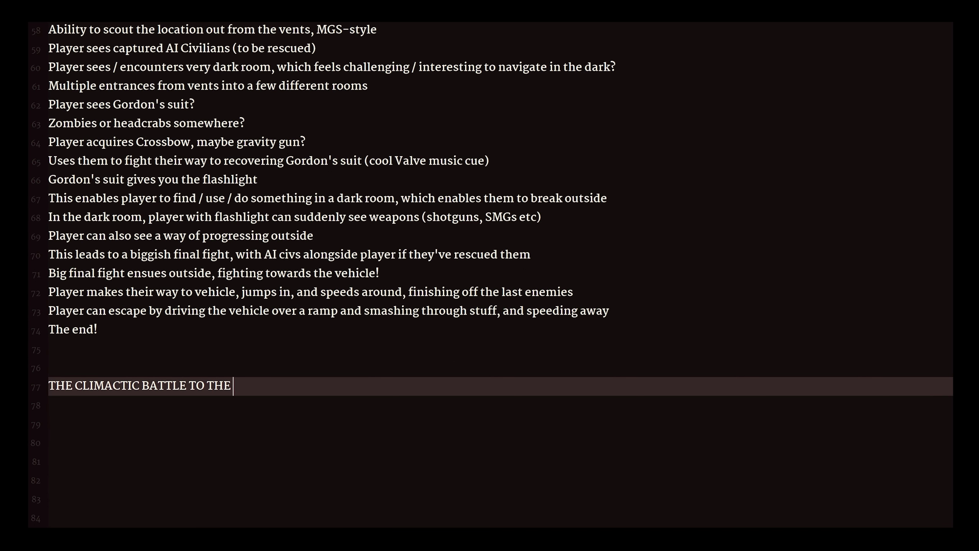
text(VEHICLE)
key(Return)
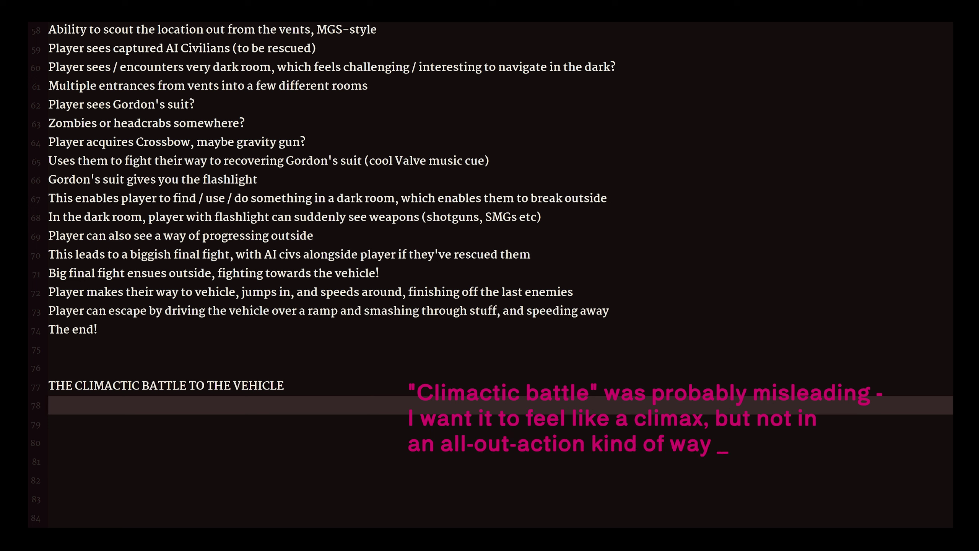
text(Player can see escape vehicle behind Combine force field)
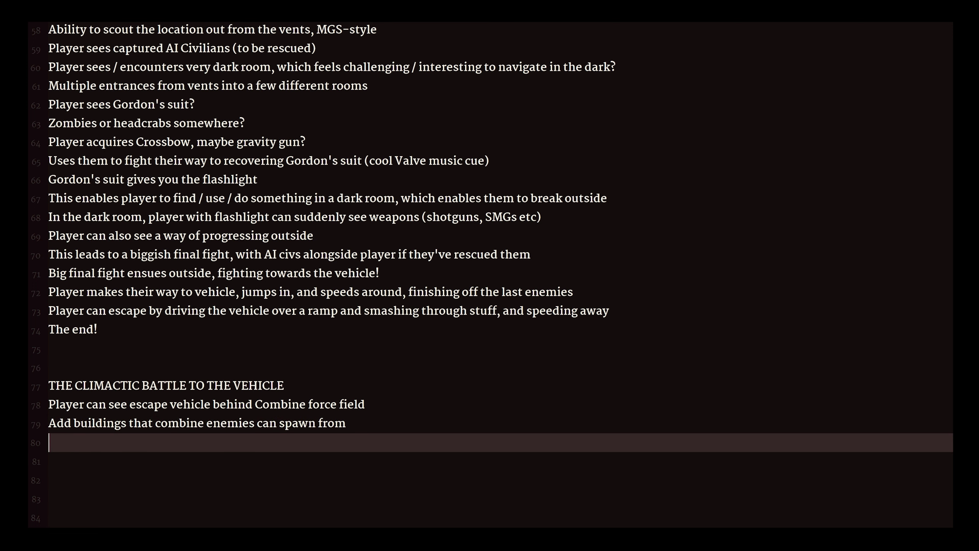
Add the line "Player has to gain entry to one of them to disable the force field that the escape vehicle is behind".
text(Player has to gain entry to one of them to disable the force field that the esc)
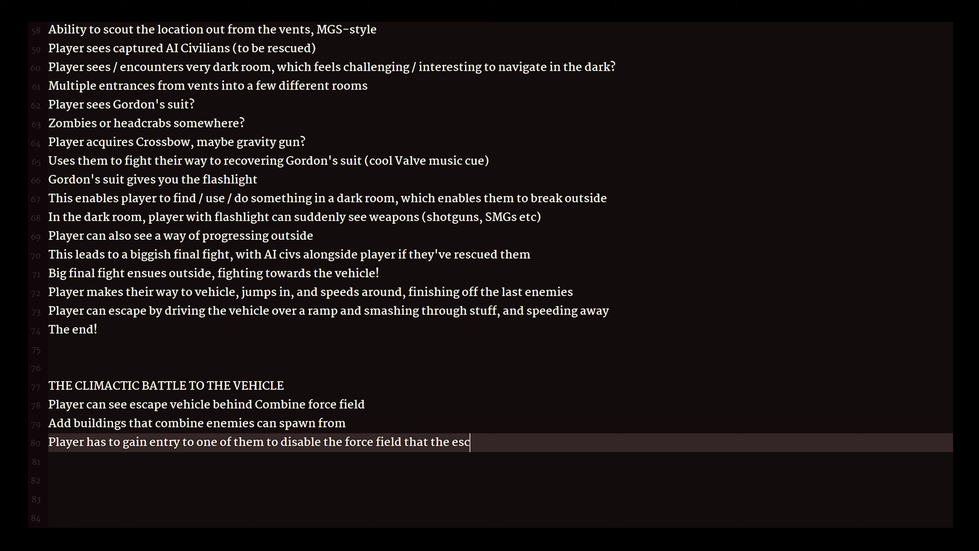
text( vehicle is behind)
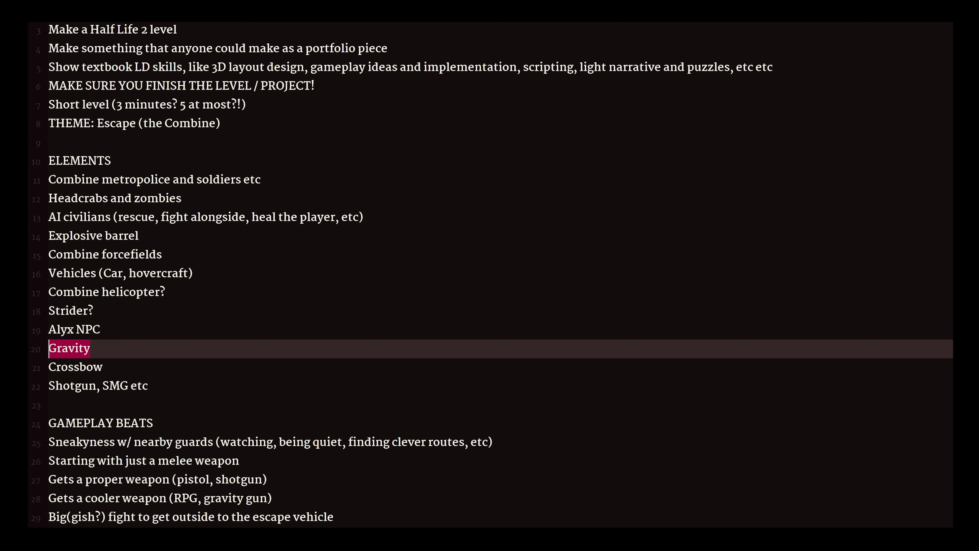
Review the ELEMENTS list in the design notes, highlighting the AI civilians entry.
drag(364, 218, 49, 217)
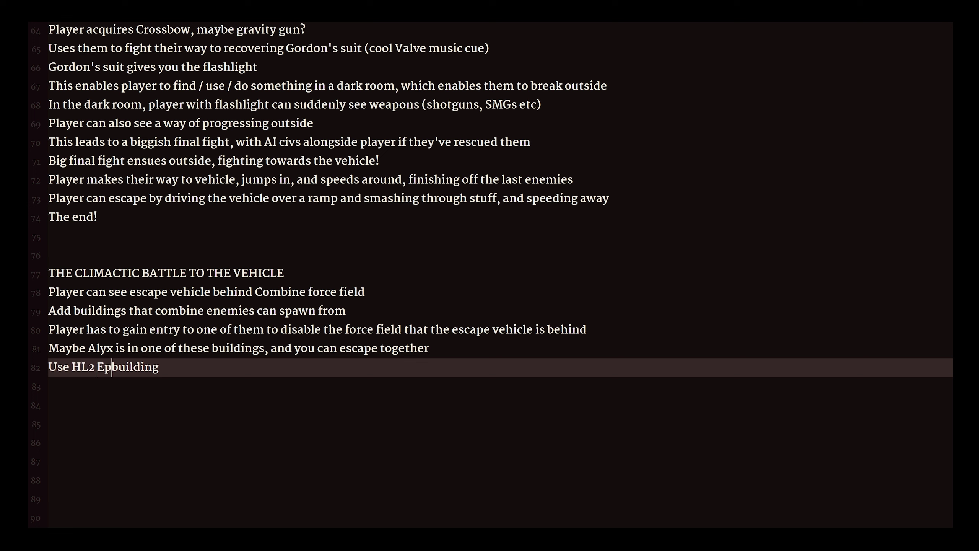
Complete the last note line so it reads "Use HL2 Ep2 building, but make the player find a way in via the roof".
key(End)
key(BackSpace)
text(, but m)
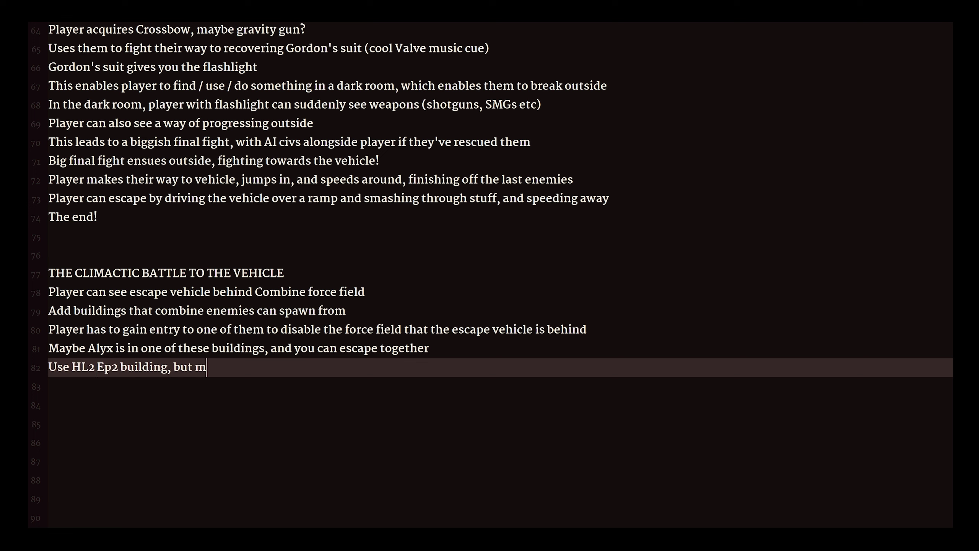
text(ake the player )
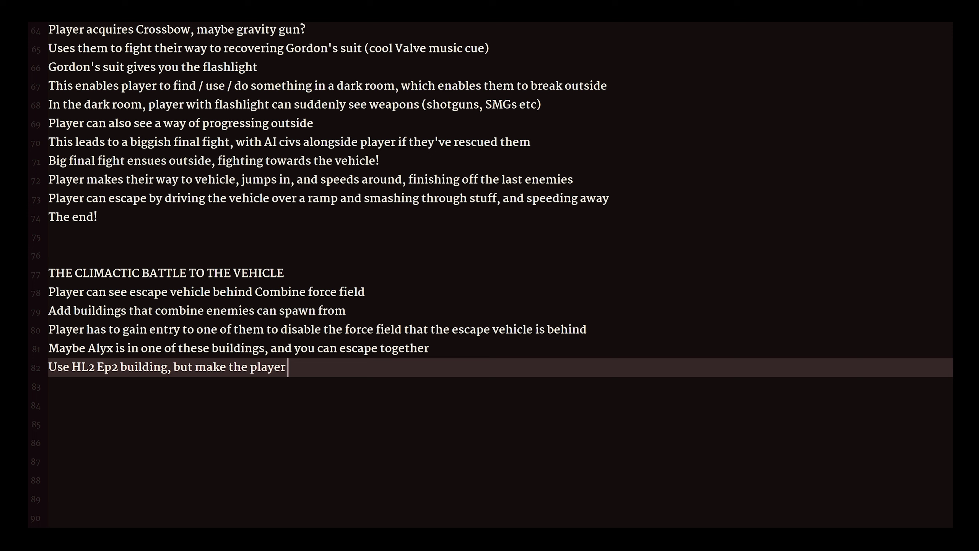
text(find a way in via the ro)
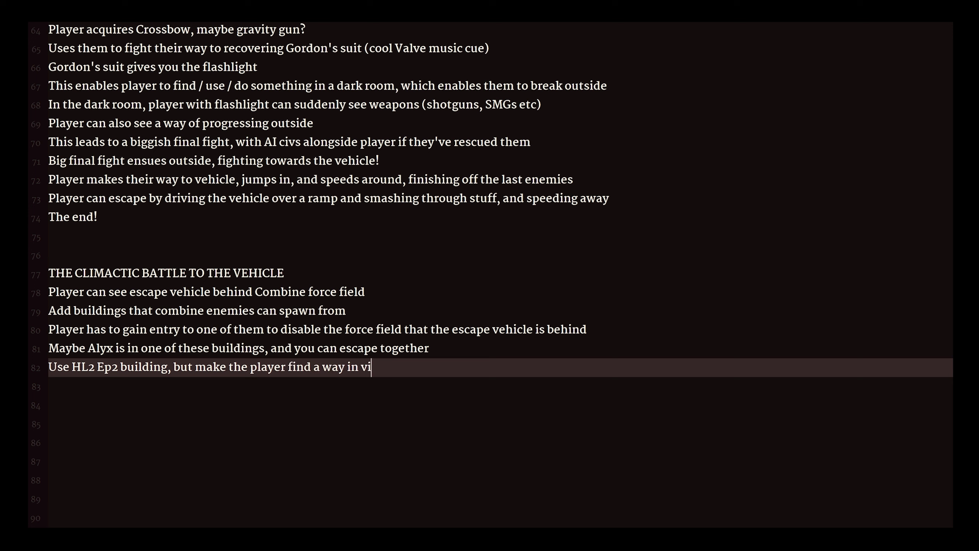
text(of)
Move the line "Maybe Alyx is in one of these buildings, and you can escape together" above the line about gaining entry.
key(Up)
key(Up)
key(Up)
key(Up)
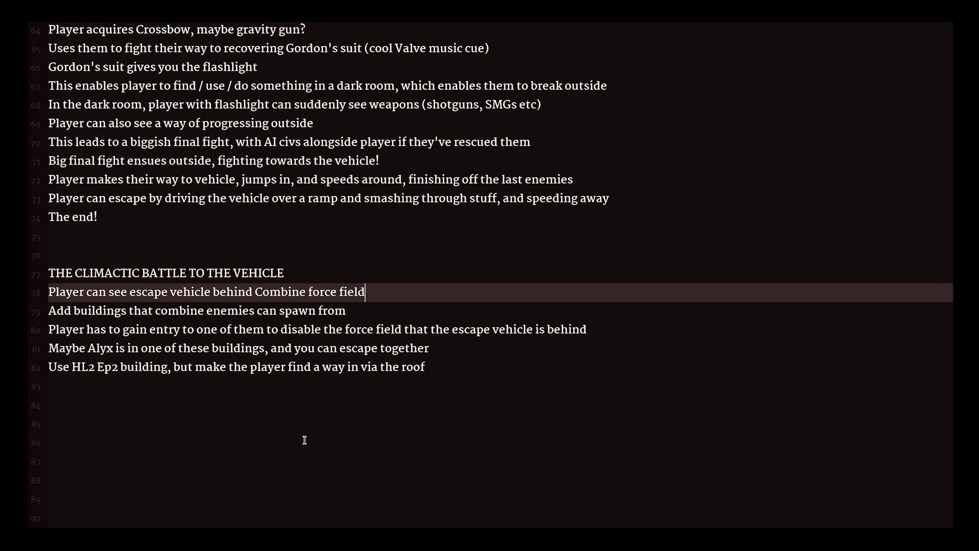
key(Down)
key(Down)
key(Down)
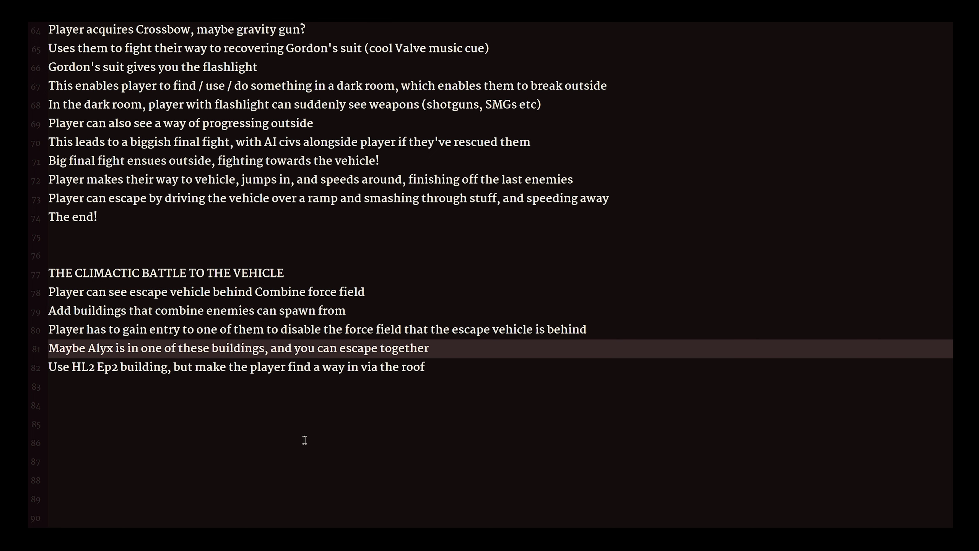
key(Up)
key(Up)
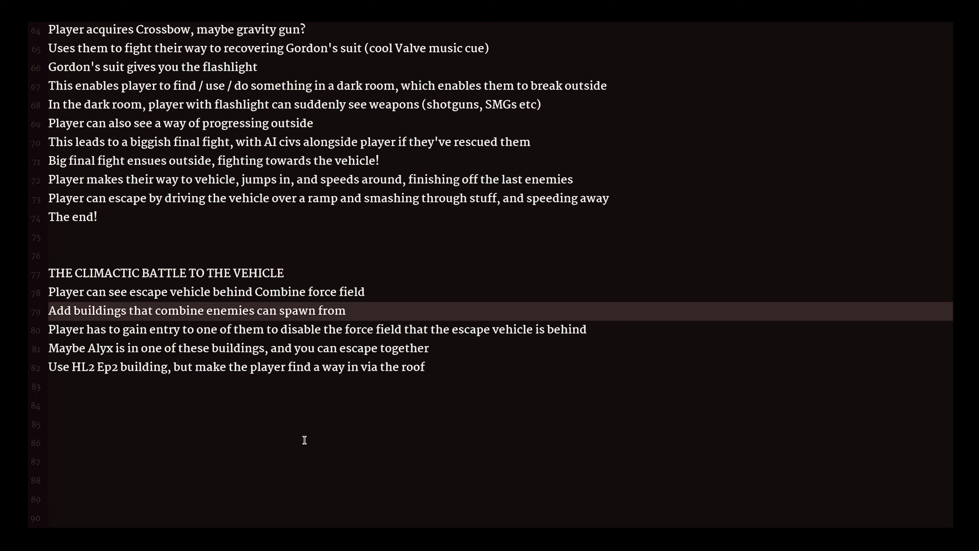
key(Down)
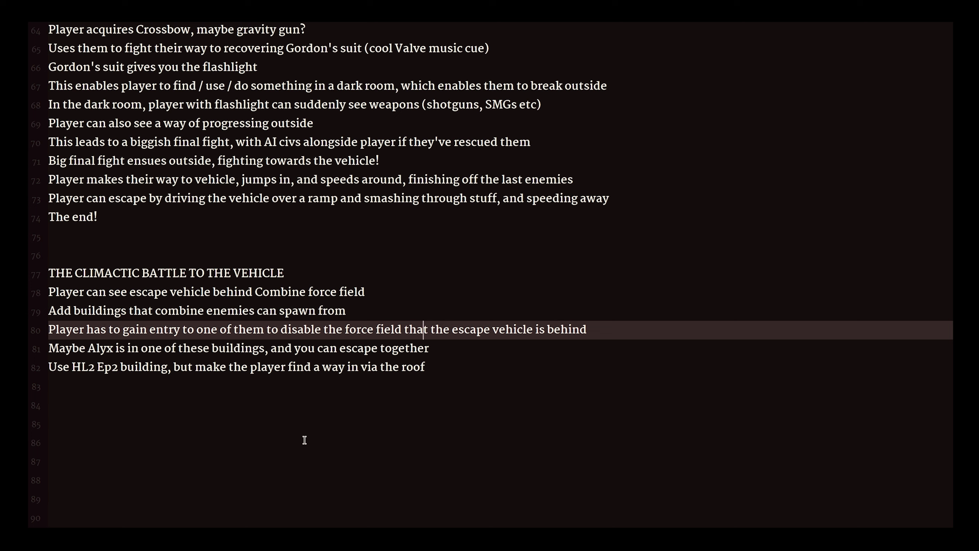
key(Down)
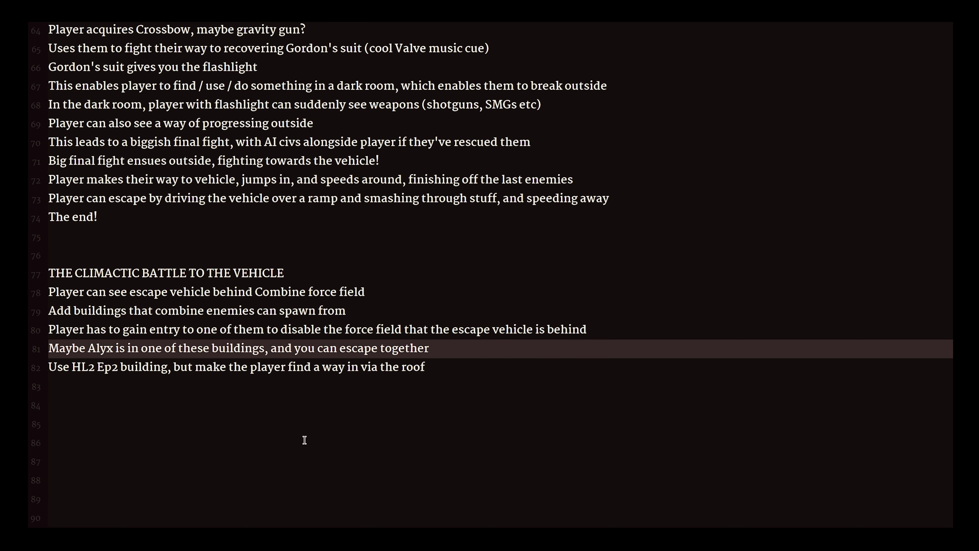
key(ctrl+shift+Up)
key(Up)
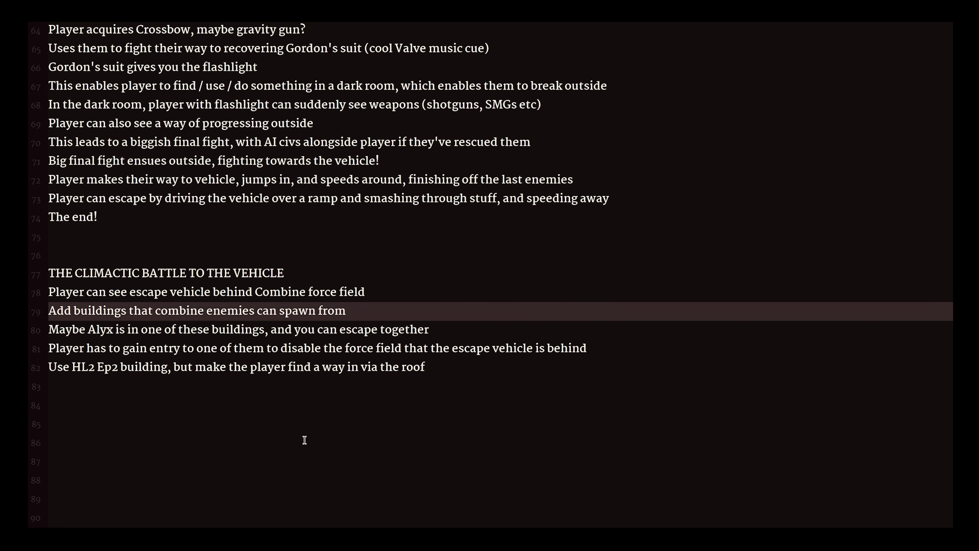
Review the note lines about Alyx being in one of the buildings and about gaining entry to disable the force field.
key(Down)
key(ctrl+Left)
key(ctrl+Left)
key(ctrl+Left)
key(ctrl+Left)
key(ctrl+Left)
key(ctrl+Left)
key(ctrl+Left)
key(ctrl+Left)
key(ctrl+Left)
key(ctrl+Left)
key(ctrl+Left)
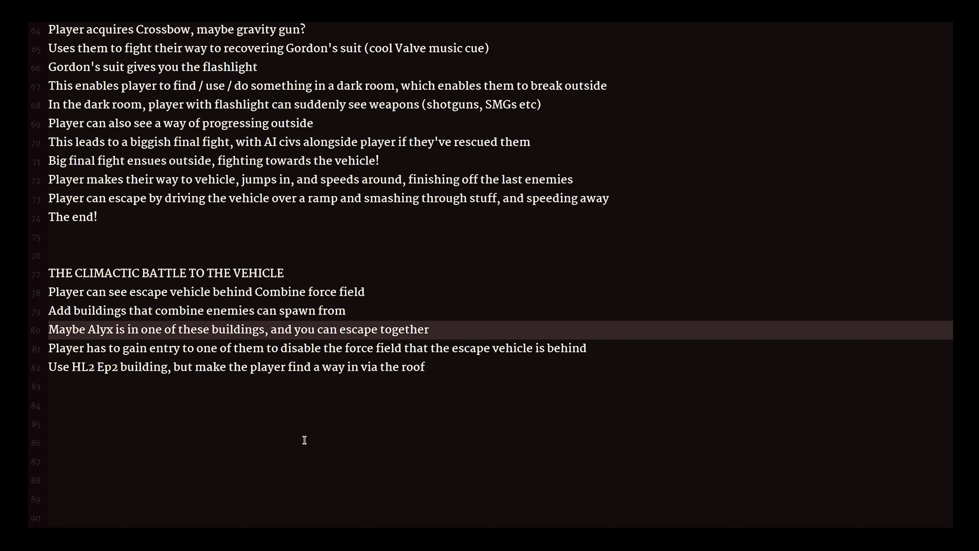
key(Down)
key(ctrl+Right)
key(ctrl+Right)
key(ctrl+Right)
key(ctrl+Right)
key(ctrl+Right)
key(ctrl+Right)
key(ctrl+Right)
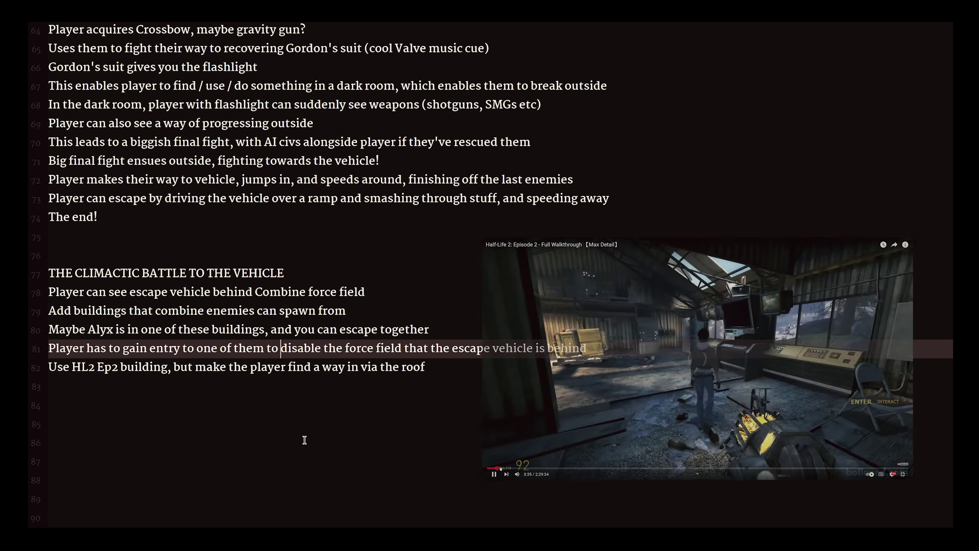
key(Up)
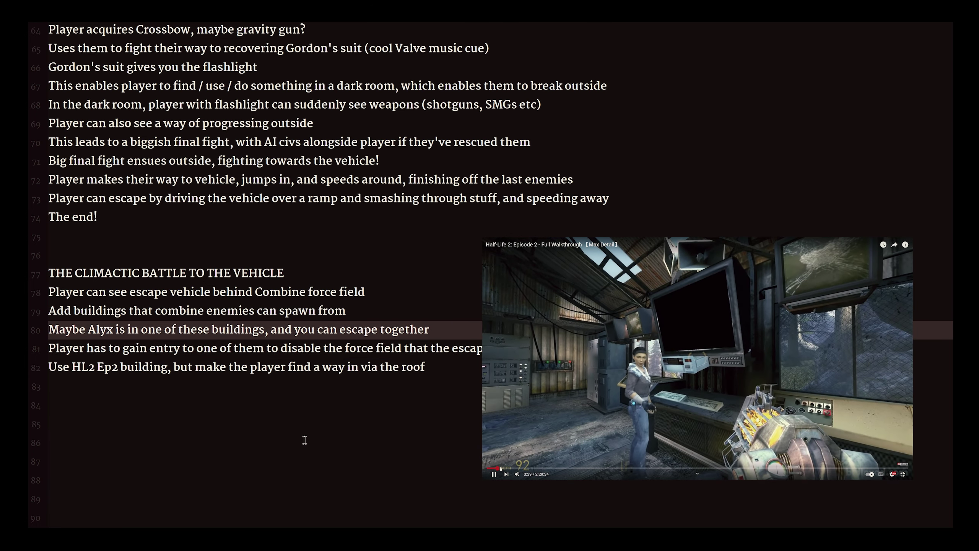
key(ctrl+Left)
key(ctrl+Left)
key(ctrl+Left)
key(ctrl+Left)
key(ctrl+Left)
key(ctrl+Left)
key(ctrl+Left)
key(ctrl+Right)
key(ctrl+Right)
key(Down)
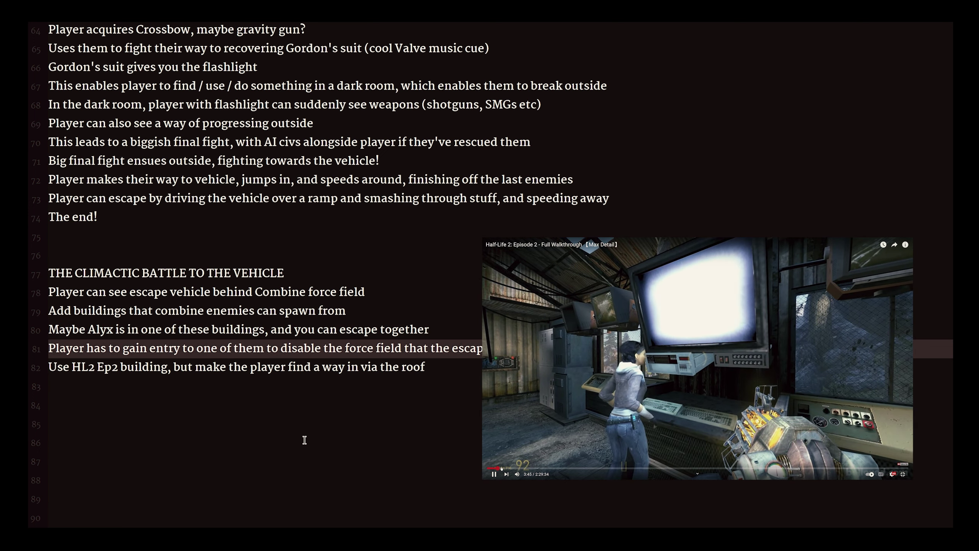
key(ctrl+Right)
key(ctrl+Right)
key(ctrl+Right)
key(ctrl+Right)
key(ctrl+Right)
key(ctrl+Right)
key(ctrl+Right)
key(ctrl+Right)
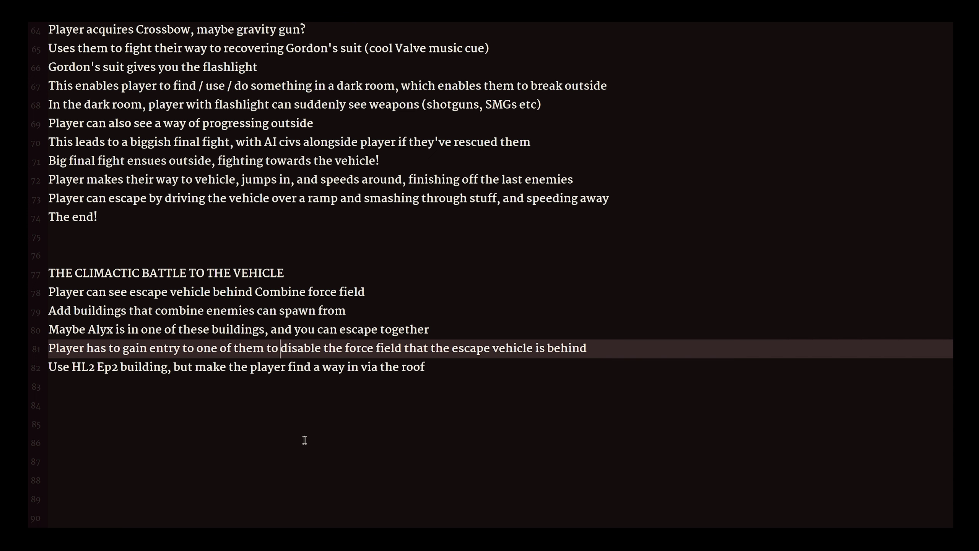
key(Right)
key(ctrl+Right)
Place the HL2 Ep2 building line below the spawn buildings line and add "Alyx can hack the combine force field?" beneath it.
key(Up)
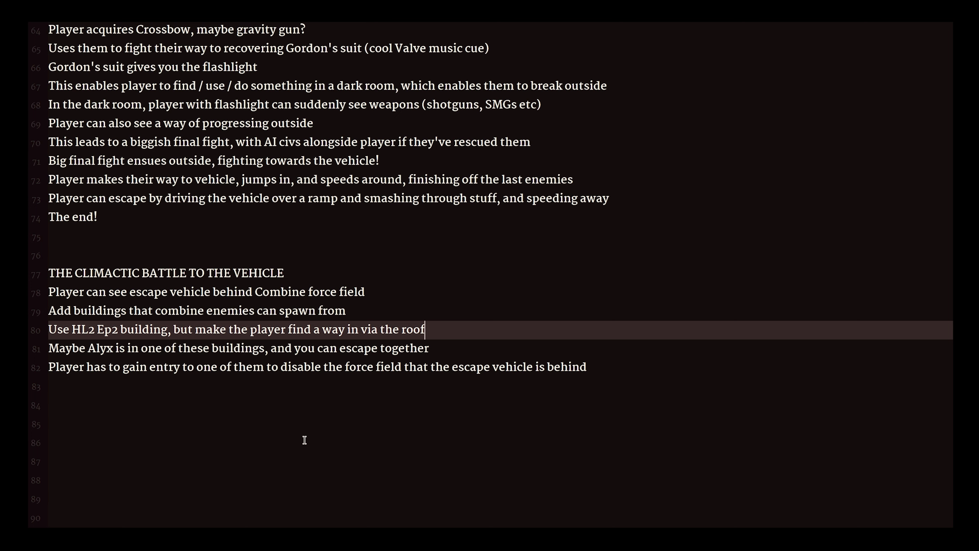
key(Return)
text(Alyx)
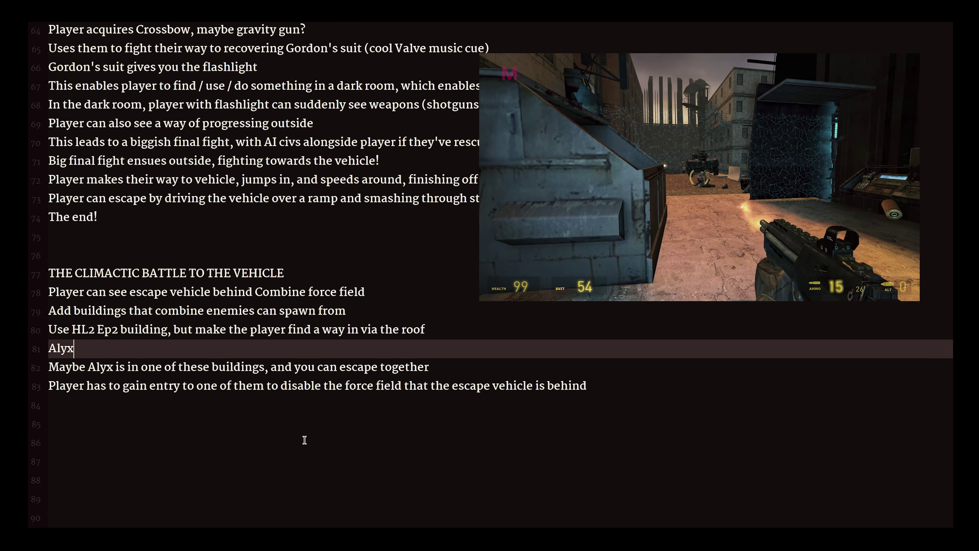
text( can hack the )
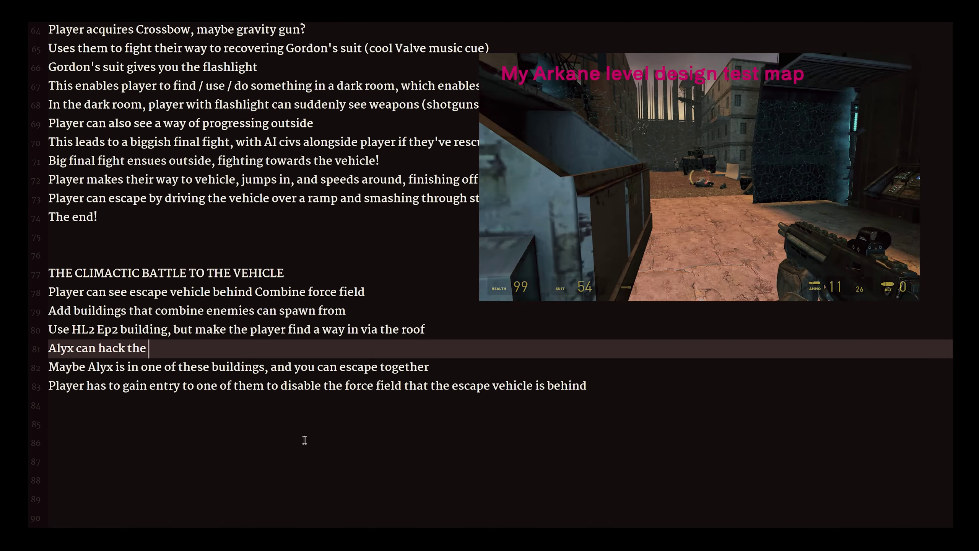
text(combine force field)
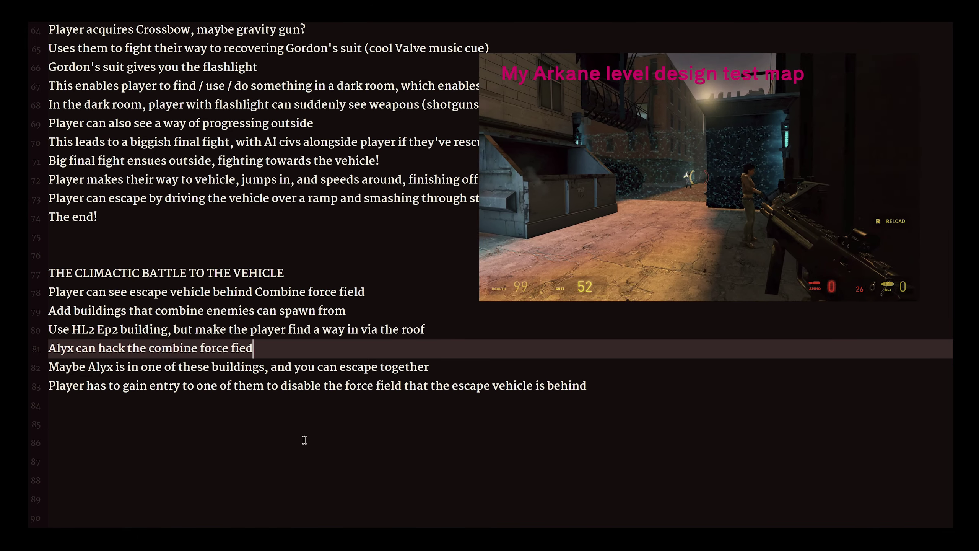
text(?)
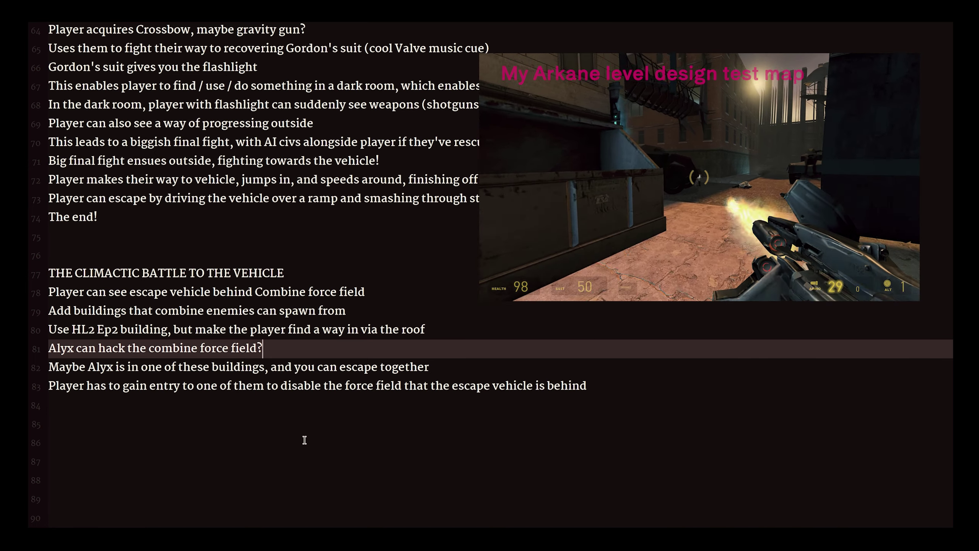
Move the "Maybe Alyx is in one of these buildings" line up above the HL2 Ep2 building line.
key(Down)
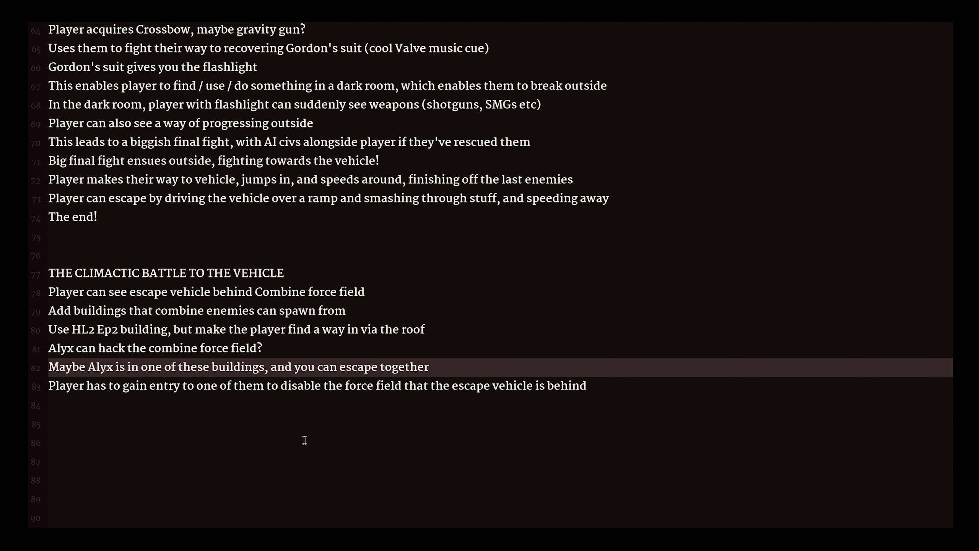
key(Left)
key(ctrl+Left)
key(ctrl+Left)
key(ctrl+Left)
key(ctrl+Left)
key(ctrl+Left)
key(Home)
key(shift+Down)
key(ctrl+shift+Up)
key(ctrl+shift+Up)
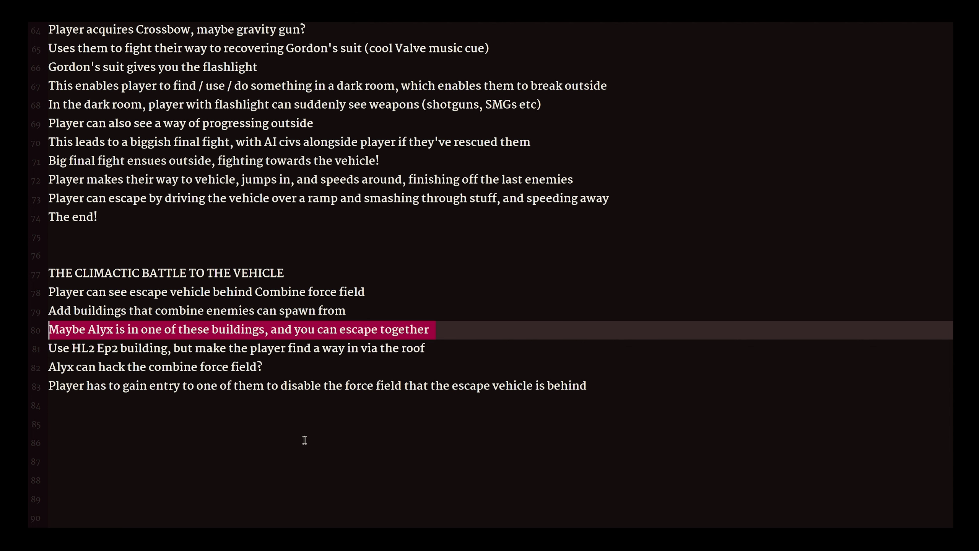
Above the HL2 Ep2 building line, add the line "The gravity gun is in the same building as Alyx".
key(Down)
key(shift+End)
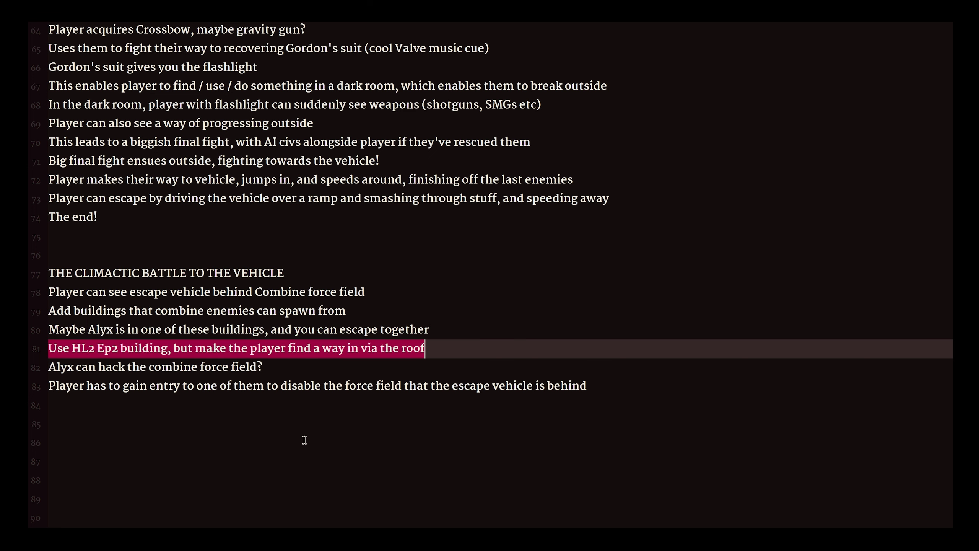
key(ctrl+shift+Return)
text(The gravity is)
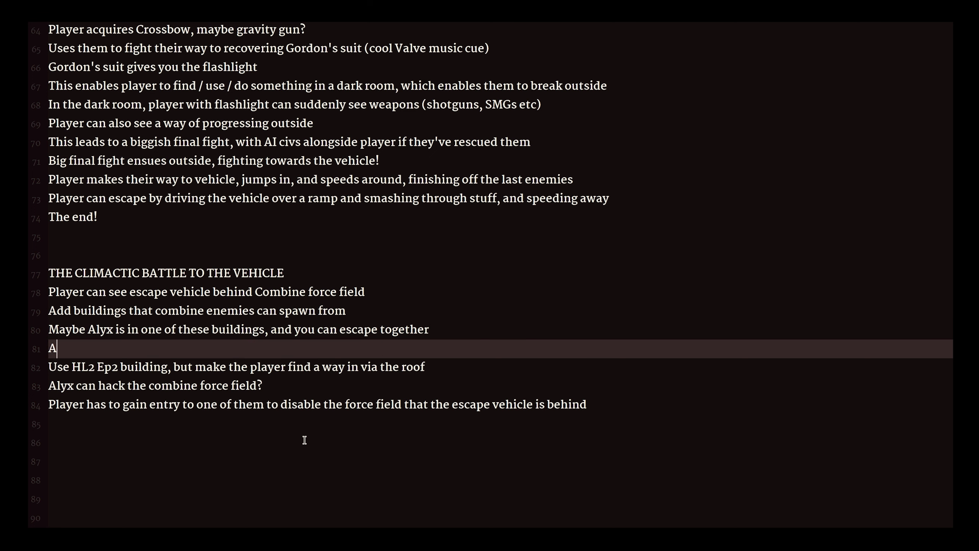
text( also)
key(BackSpace)
key(BackSpace)
key(BackSpace)
key(BackSpace)
text(in the same room as Alyx)
key(alt+Left)
key(alt+Left)
key(BackSpace)
key(BackSpace)
key(BackSpace)
key(BackSpace)
key(BackSpace)
text(building)
key(End)
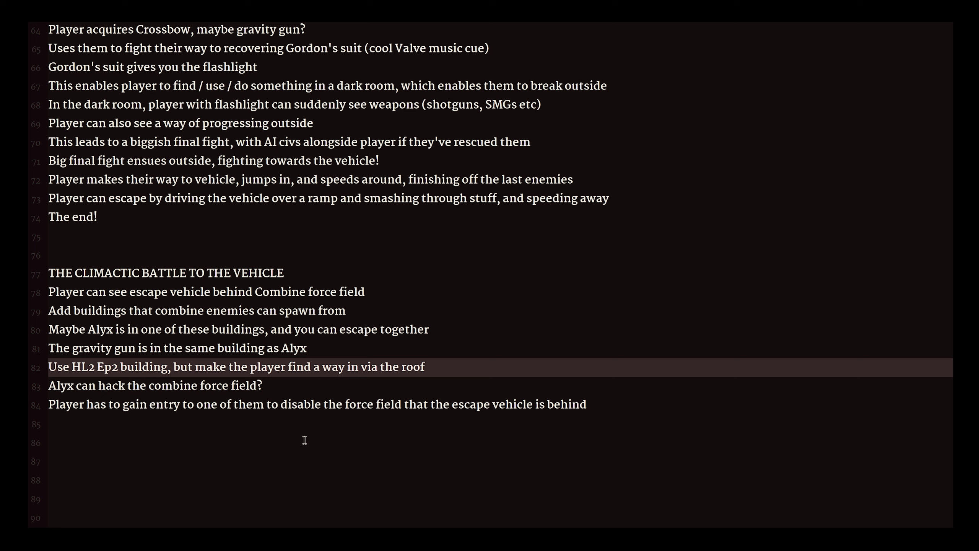
Review the note lines about the gravity gun's location and the way into the HL2 Ep2 building.
key(Up)
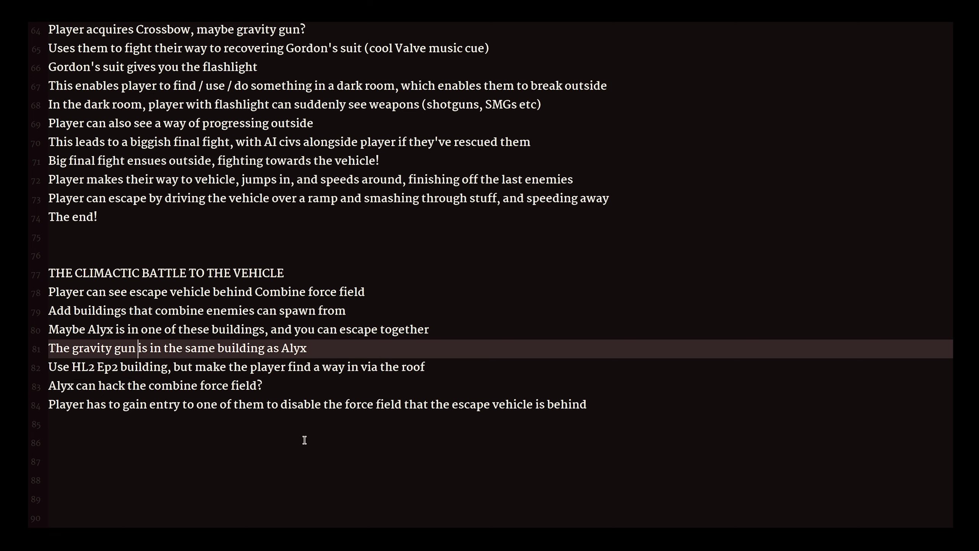
key(Down)
key(alt+Right)
key(alt+Right)
key(alt+Right)
key(alt+Right)
key(alt+Right)
key(alt+Right)
key(alt+Right)
key(alt+Right)
key(alt+Right)
key(alt+Right)
key(alt+Right)
key(alt+Right)
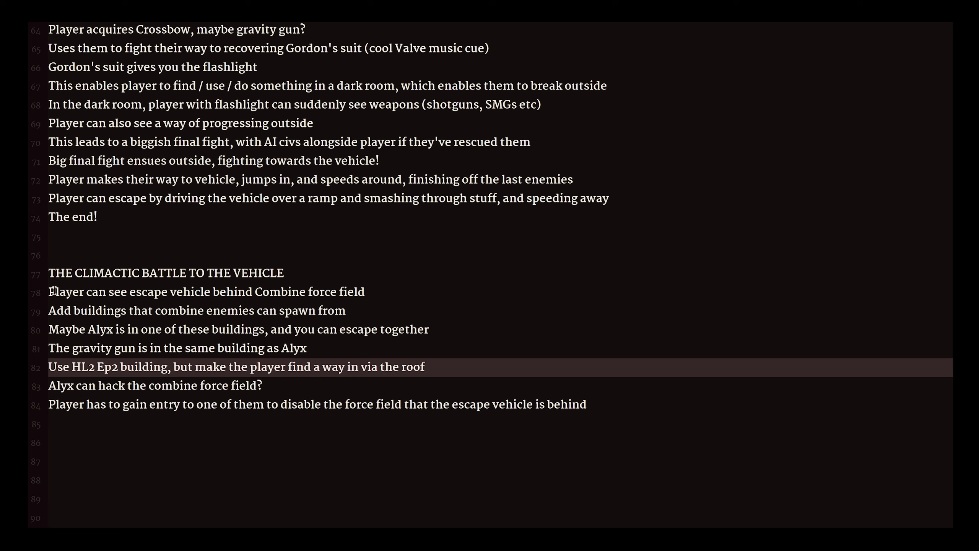
key(Down)
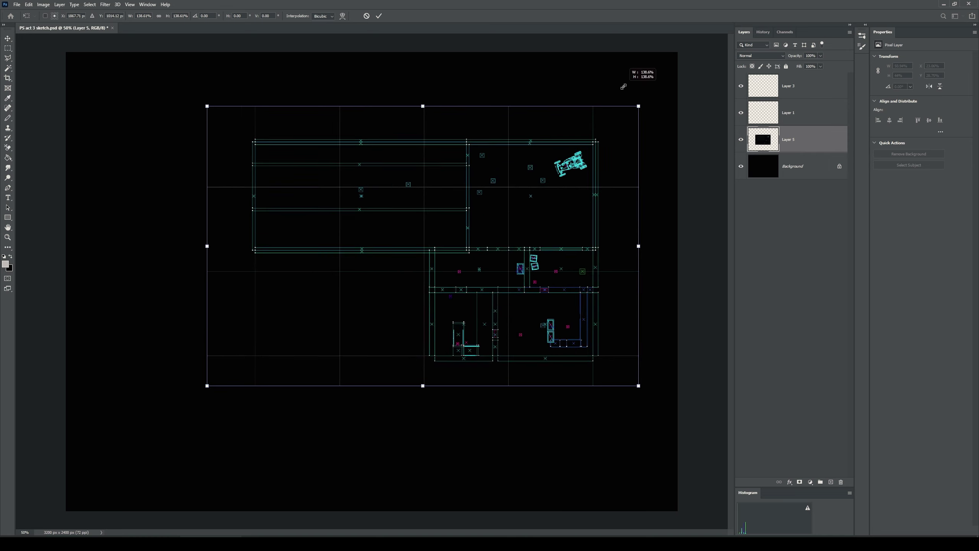
In Photoshop, enlarge the level layout image on Layer 5 and reposition it so the vehicle yard is near the canvas centre.
drag(624, 87, 633, 80)
drag(594, 178, 366, 358)
drag(418, 280, 499, 228)
drag(454, 286, 452, 255)
drag(496, 199, 510, 192)
drag(462, 254, 451, 244)
key(Return)
Delete the long area beside the yard and the lowest rooms from the layout image, keeping the yard and adjoining rooms.
key(m)
drag(280, 160, 61, 353)
shift+drag(192, 414, 680, 515)
key(Delete)
drag(235, 432, 34, 320)
key(Delete)
drag(101, 307, 163, 485)
drag(214, 405, 54, 517)
key(Delete)
key(ctrl+d)
Fade the layout image by lowering its layer opacity, and make Layer 1 ready for freehand sketching.
click(821, 56)
drag(821, 65, 796, 66)
click(802, 116)
key(b)
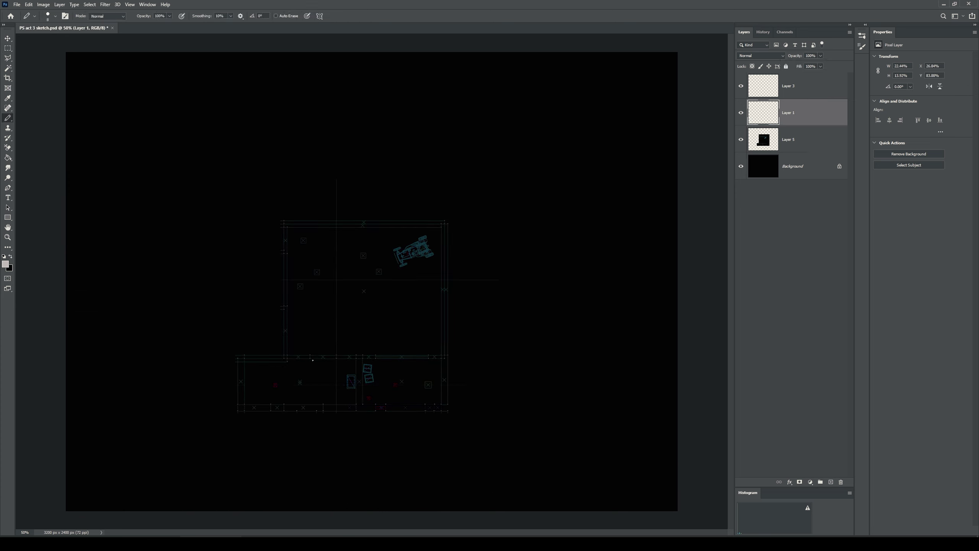
Sketch a doorway with an outward arrow on the yard's lower wall, and circle the vehicle with a barrier line below it.
mouse_move(312, 351)
mouse_down()
mouse_move(341, 356)
mouse_move(328, 334)
mouse_up()
drag(423, 237, 415, 240)
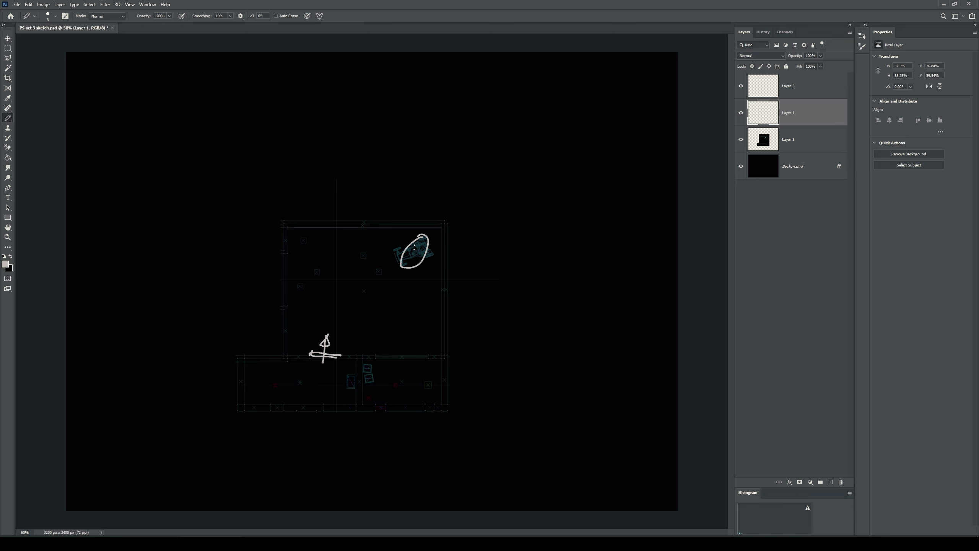
drag(378, 278, 451, 269)
Sketch an upward arrow from the right-hand lower room and a winding route from that room round to the doorway.
mouse_move(403, 364)
mouse_down()
mouse_move(404, 321)
mouse_move(411, 332)
mouse_move(400, 333)
mouse_up()
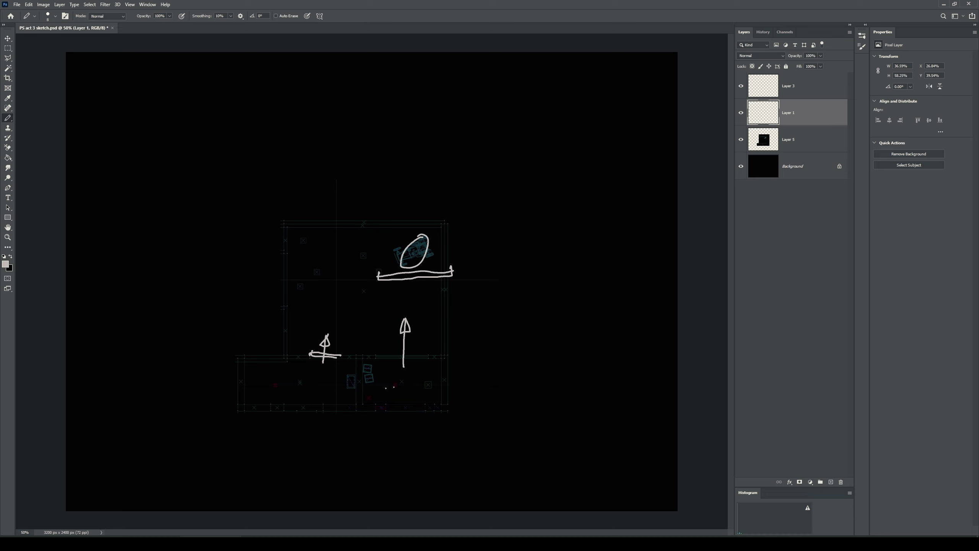
mouse_move(398, 385)
mouse_down()
mouse_move(406, 468)
mouse_move(305, 450)
mouse_move(285, 396)
mouse_move(300, 434)
mouse_move(323, 372)
mouse_up()
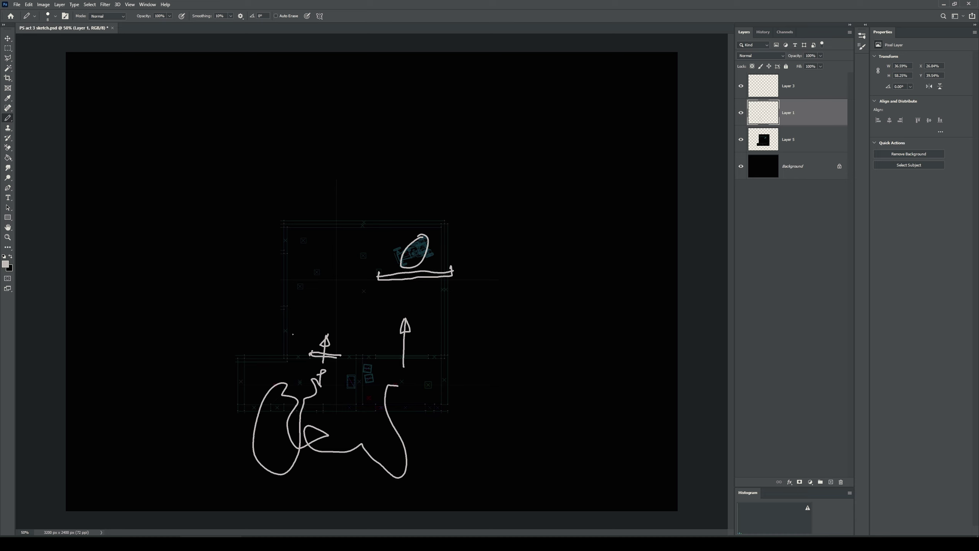
Sketch a raised platform in front of the doorway, with a flight of stairs beside it and small cover shapes along its edge.
mouse_move(289, 327)
mouse_down()
mouse_move(355, 328)
mouse_move(356, 351)
mouse_up()
mouse_move(288, 325)
mouse_down()
mouse_move(393, 330)
mouse_move(391, 364)
mouse_up()
mouse_move(386, 331)
mouse_down()
mouse_move(386, 361)
mouse_move(366, 358)
mouse_up()
drag(361, 329, 361, 358)
drag(340, 325, 355, 324)
drag(293, 325, 305, 324)
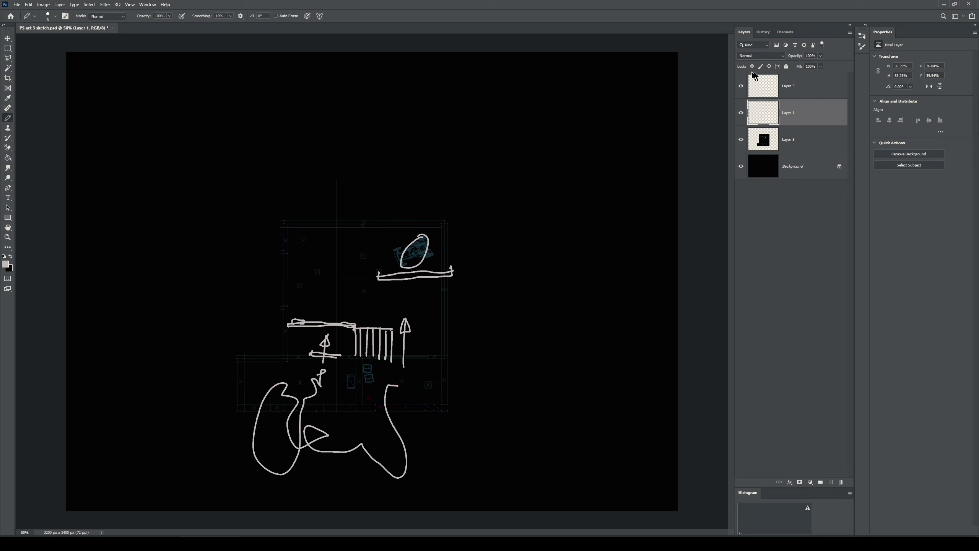
Move the sketched vehicle circle and barrier line up and to the right, beyond the yard's upper wall.
key(m)
mouse_move(477, 201)
mouse_down()
mouse_move(397, 297)
mouse_move(360, 291)
mouse_up()
key(v)
mouse_move(431, 268)
mouse_down()
mouse_move(433, 205)
mouse_move(461, 169)
mouse_move(489, 175)
mouse_move(473, 163)
mouse_up()
key(ctrl+d)
Draw a larger yard outline with straight lines, running from the doorway wall up to the barrier and closing back at the start.
key(b)
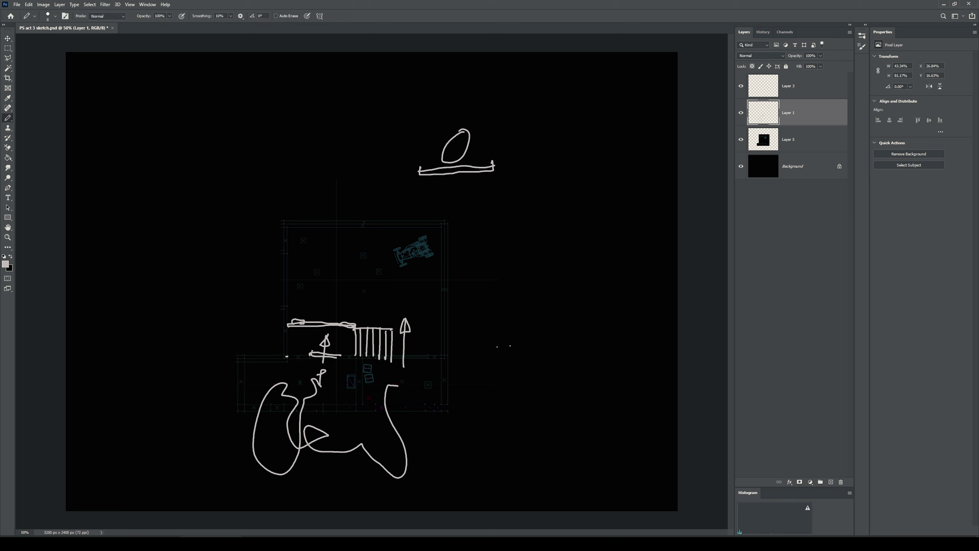
shift+click(526, 358)
shift+click(526, 172)
shift+click(494, 170)
shift+click(282, 175)
shift+click(286, 358)
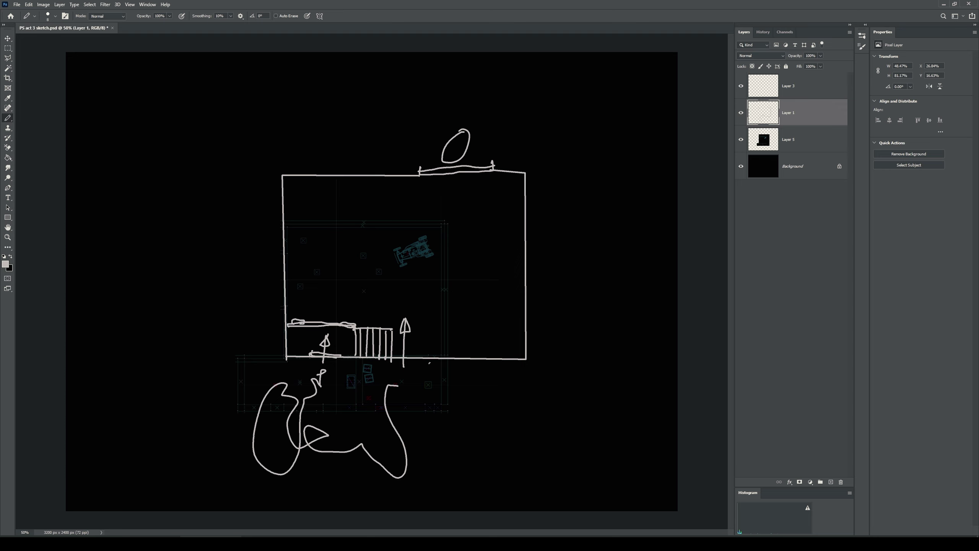
Draw a room below the yard's lower wall and two side walls extending above its upper wall beside the vehicle.
drag(442, 359, 440, 415)
mouse_move(363, 360)
mouse_down()
mouse_move(402, 408)
mouse_move(446, 408)
mouse_up()
drag(418, 120, 417, 176)
drag(285, 123, 280, 176)
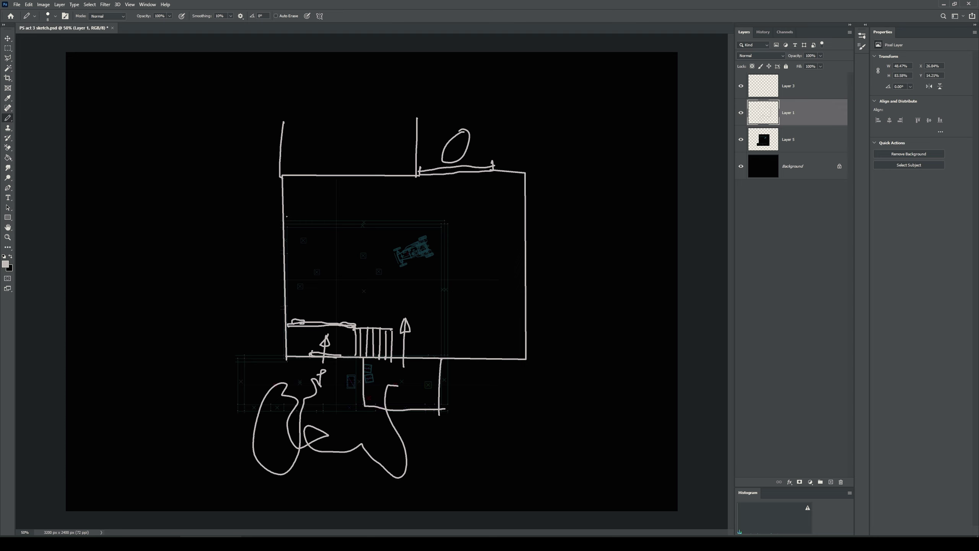
Draw a strip below the yard's upper-left wall and two arrows pointing down through it into the yard.
drag(295, 214, 411, 213)
drag(415, 174, 402, 215)
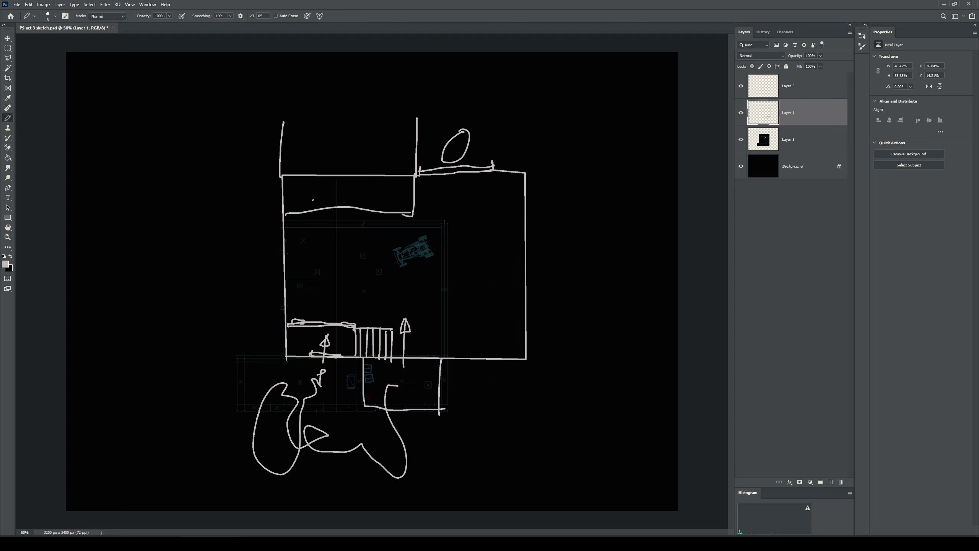
drag(312, 168, 315, 229)
mouse_move(359, 168)
mouse_down()
mouse_move(368, 209)
mouse_move(322, 239)
mouse_move(333, 225)
mouse_move(320, 227)
mouse_up()
Draw small cover boxes near the arrows and a slanted box in the yard's lower right, shifting the slanted one slightly up and left.
mouse_move(377, 219)
mouse_down()
mouse_move(401, 227)
mouse_move(379, 219)
mouse_up()
mouse_move(499, 289)
mouse_down()
mouse_move(460, 296)
mouse_move(444, 340)
mouse_move(506, 306)
mouse_move(500, 282)
mouse_up()
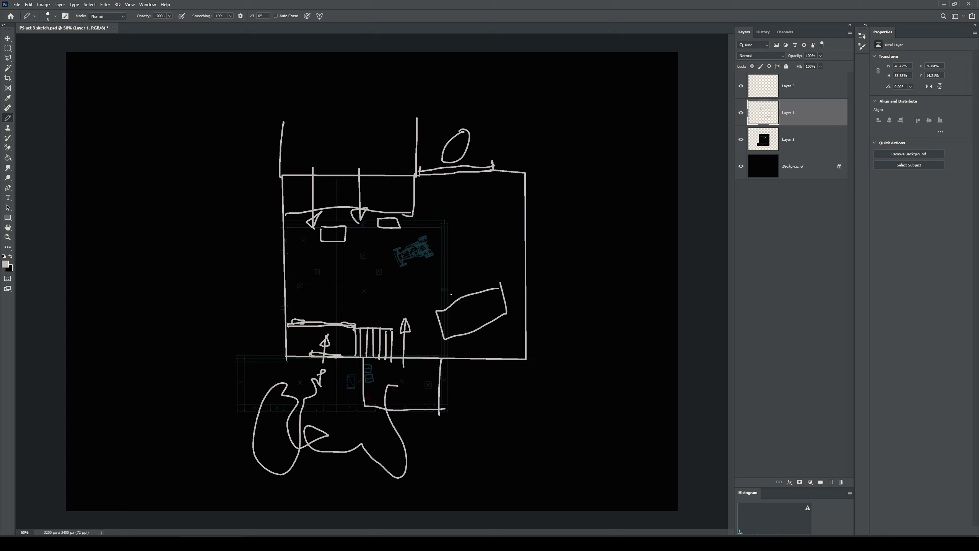
key(m)
drag(421, 271, 520, 338)
key(v)
key(m)
right_click(494, 295)
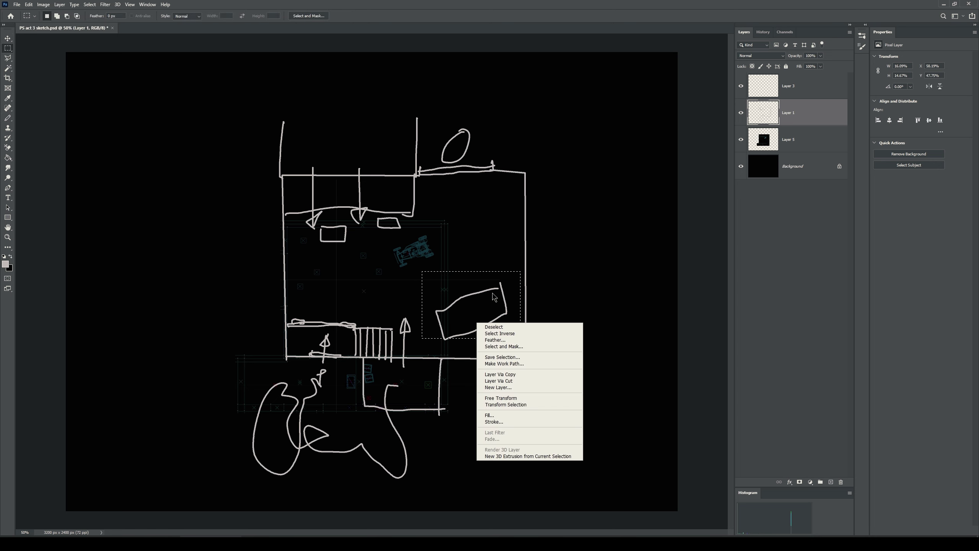
click(493, 292)
drag(487, 297, 459, 301)
key(v)
key(ctrl+d)
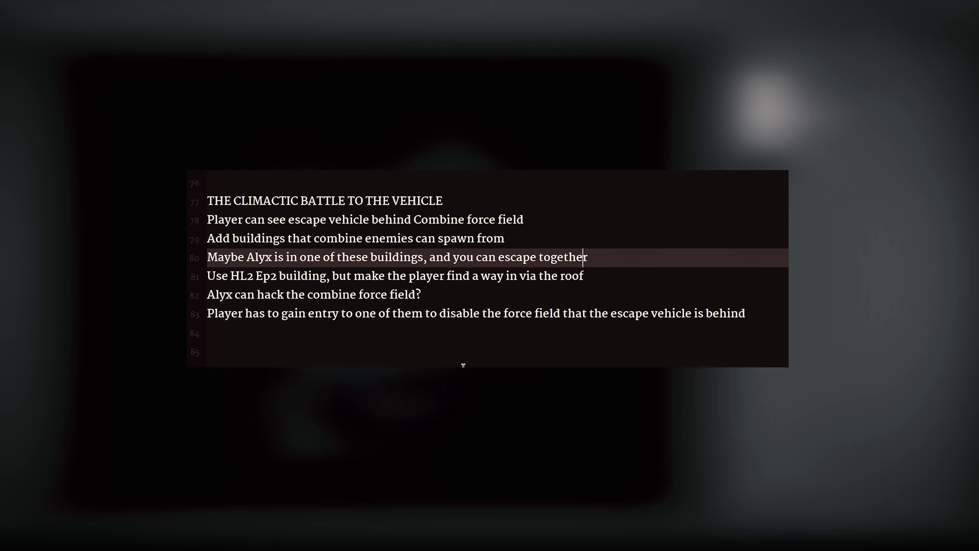
In the notes, add the line "The gravity is in the same building as Alyx" below the line about escaping together.
key(Return)
text(The gravity is also)
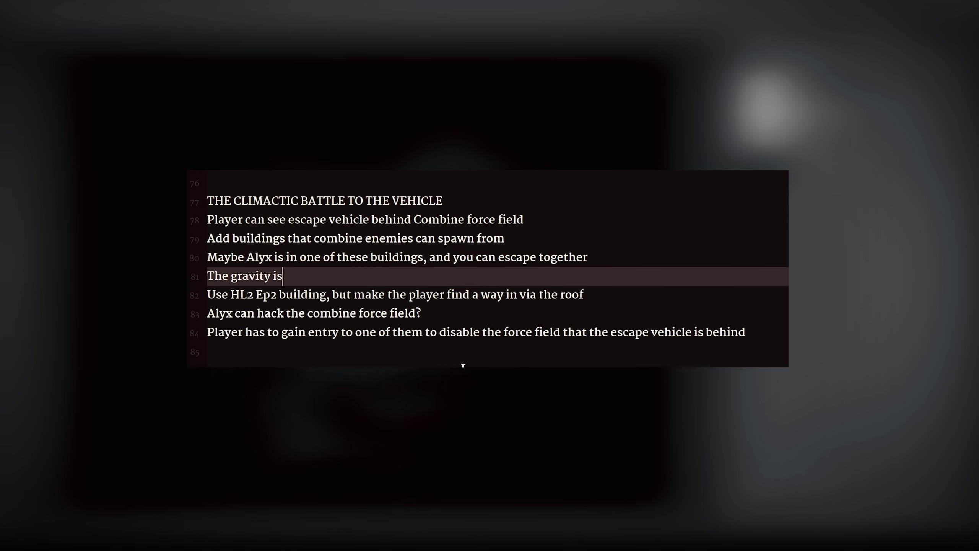
key(BackSpace)
key(BackSpace)
key(BackSpace)
key(BackSpace)
text(in the same room as Alyx)
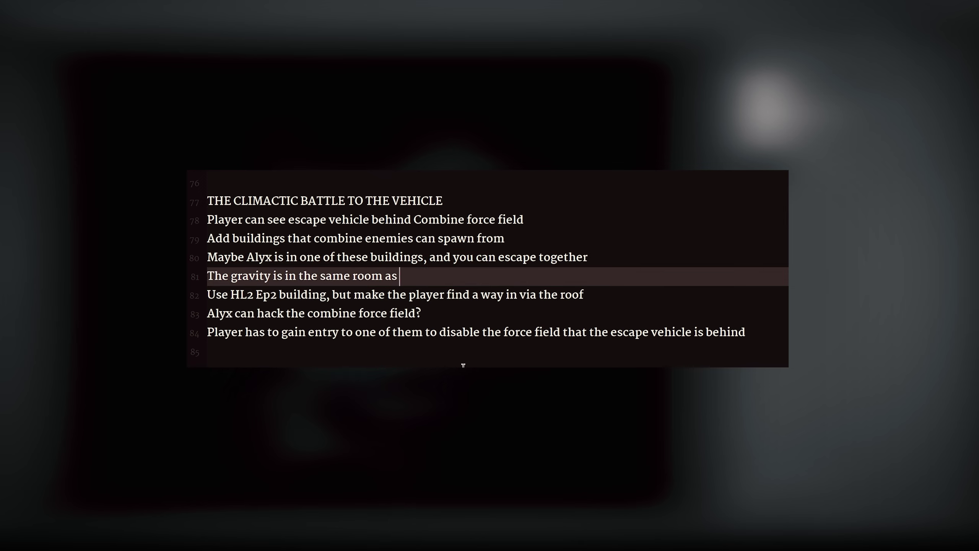
key(ctrl+Left)
key(ctrl+Left)
key(ctrl+BackSpace)
text(building)
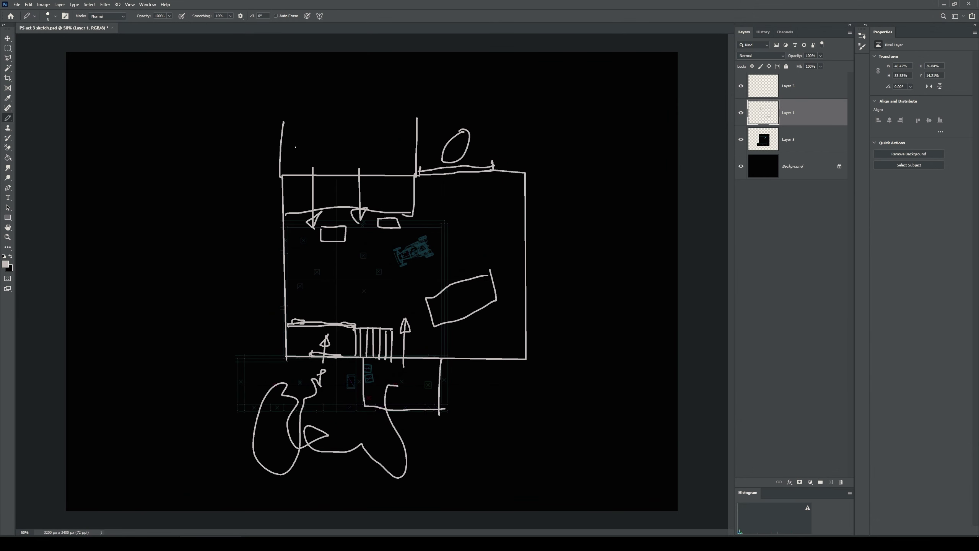
Write an A at the lower left and a G at the upper right inside the building above the yard.
drag(295, 148, 301, 165)
drag(394, 122, 397, 142)
Scale the sketch layers down together toward the canvas's lower left, making space above and beside the plan.
click(43, 4)
click(812, 88)
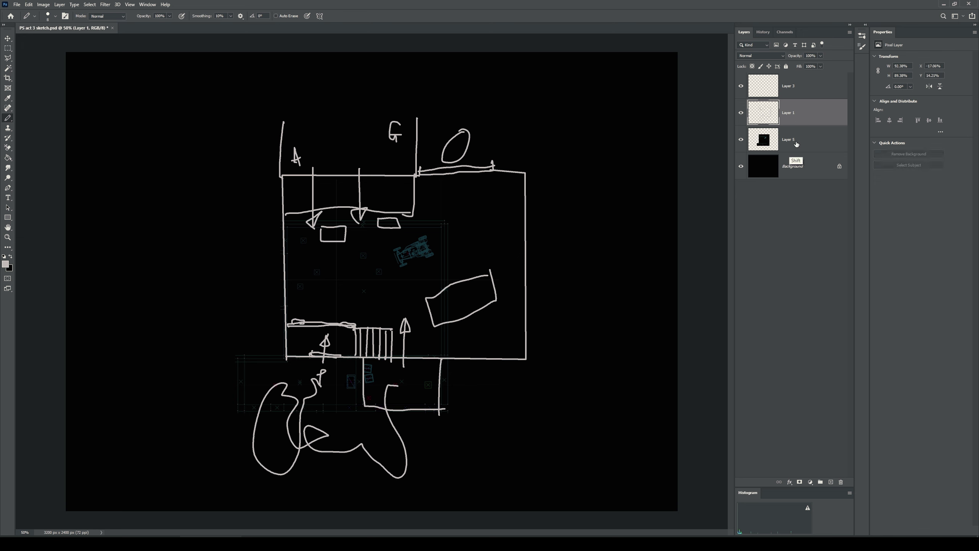
shift+click(810, 140)
key(ctrl+t)
drag(534, 115, 438, 265)
key(Return)
Close off the top of the upper building with a wall and draw inner rooms around the A and G marks.
key(b)
mouse_move(206, 227)
mouse_down()
mouse_move(207, 202)
mouse_move(315, 200)
mouse_move(312, 222)
mouse_up()
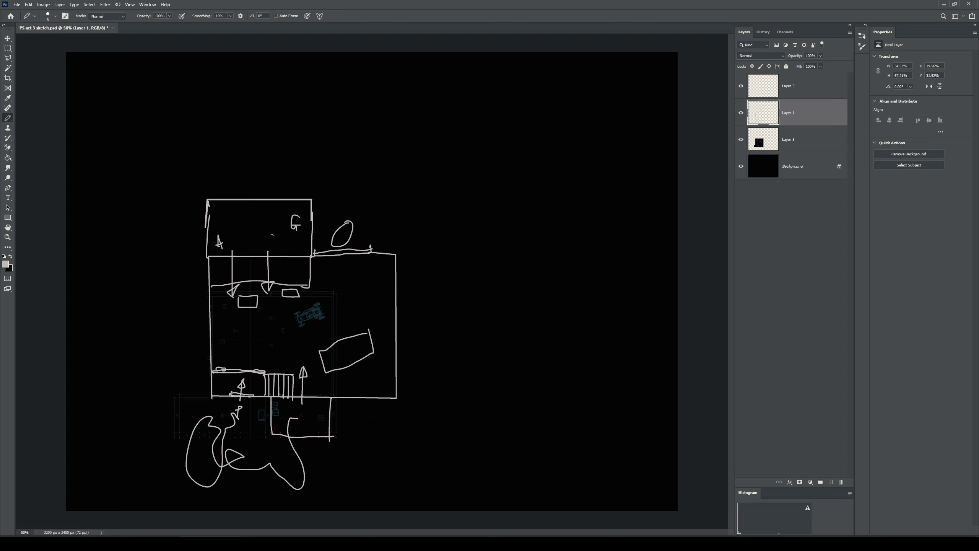
drag(208, 226, 241, 257)
drag(268, 200, 304, 242)
Draw a room above the building and a larger area wrapping around its upper right, erasing the line that divides the larger area.
mouse_move(242, 199)
mouse_down()
mouse_move(244, 156)
mouse_move(314, 152)
mouse_move(308, 198)
mouse_move(382, 199)
mouse_up()
mouse_move(312, 154)
mouse_down()
mouse_move(311, 117)
mouse_move(378, 125)
mouse_move(377, 209)
mouse_up()
mouse_move(312, 118)
mouse_down()
mouse_move(286, 118)
mouse_move(278, 152)
mouse_up()
key(e)
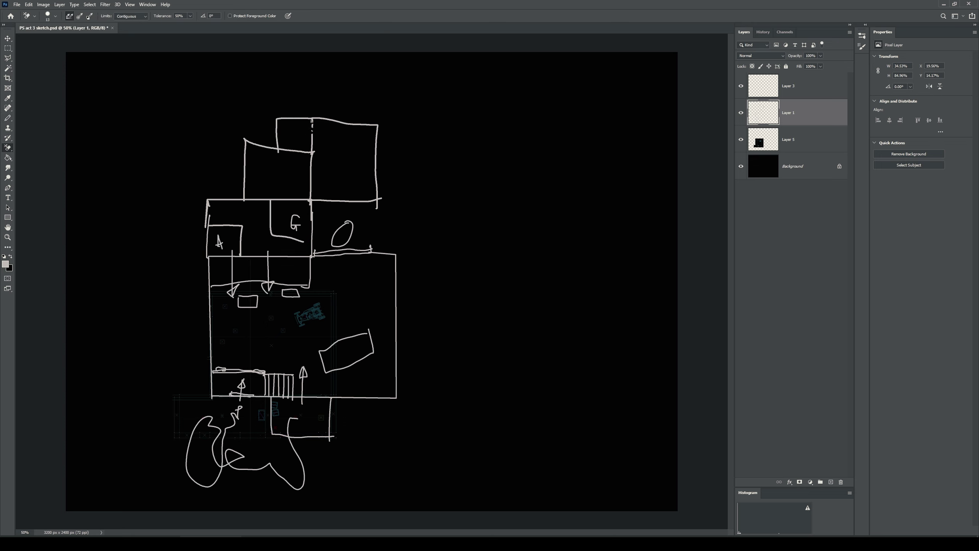
key(bracketright)
drag(313, 124, 314, 153)
Draw two small boxes inside the large upper area and add a stroke at the adjoining room's upper wall.
key(b)
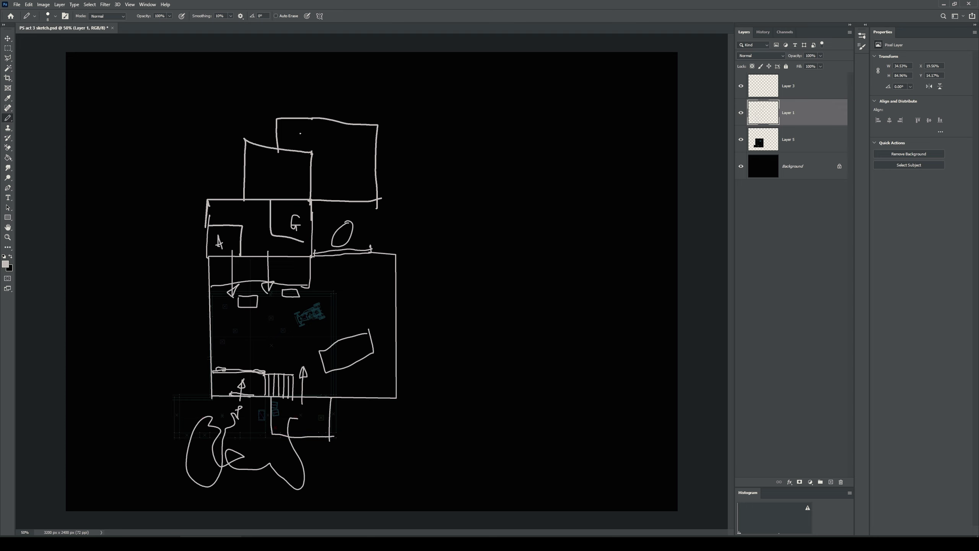
mouse_move(334, 138)
mouse_down()
mouse_move(349, 130)
mouse_move(334, 131)
mouse_move(357, 164)
mouse_move(357, 151)
mouse_up()
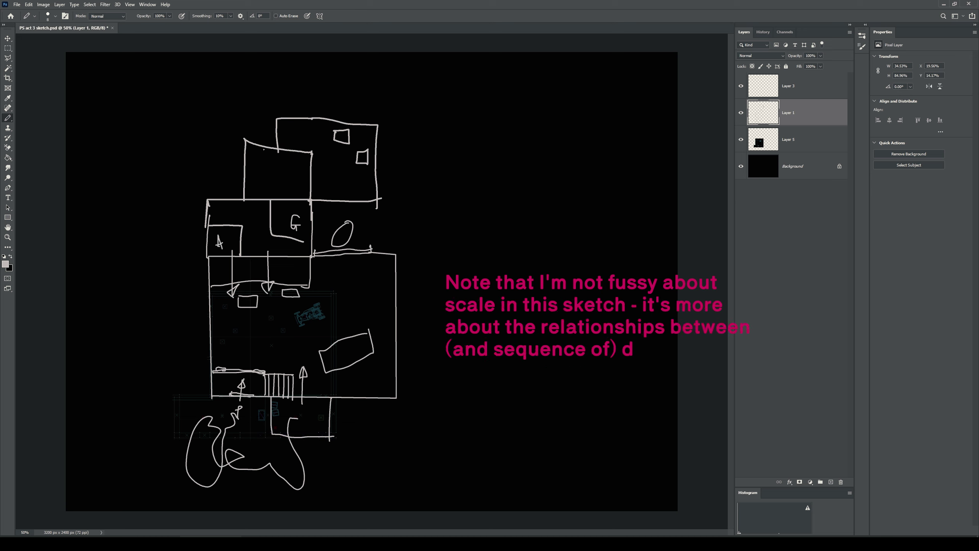
mouse_move(264, 149)
mouse_down()
mouse_move(271, 162)
mouse_move(298, 151)
mouse_up()
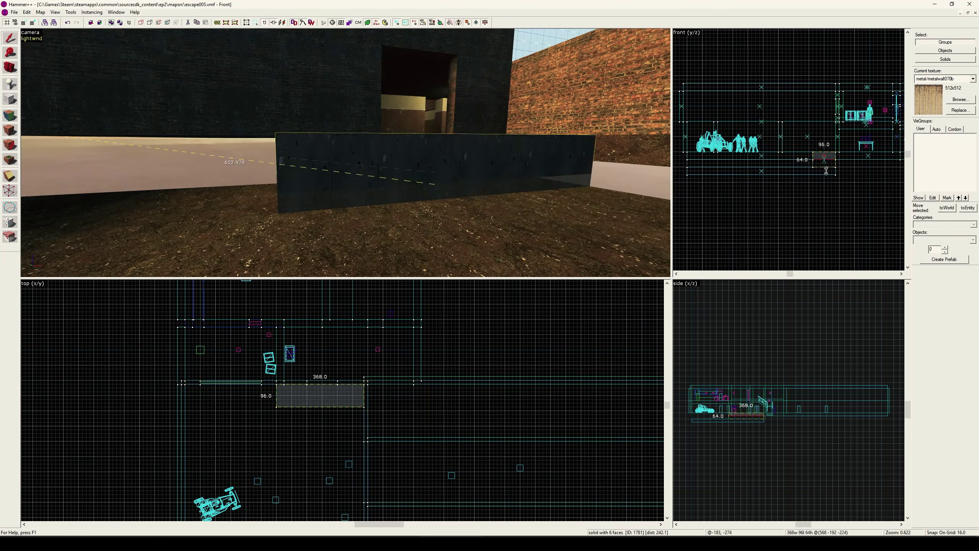
In Hammer++, move the 368 × 96 × 64 platform block left along the building wall in the top view.
drag(328, 397, 241, 398)
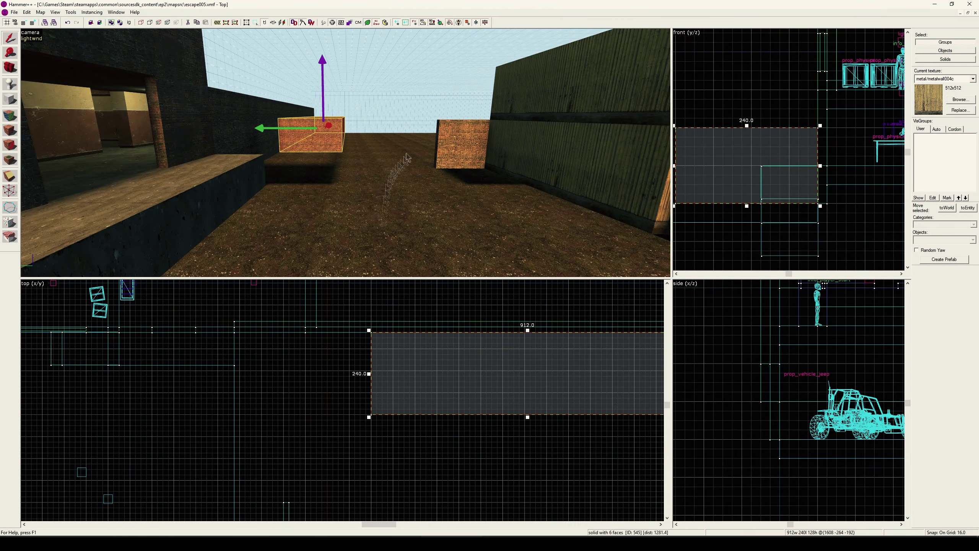
Choose a Combine shield wall texture from the texture browser.
scroll(773, 187, down, 4)
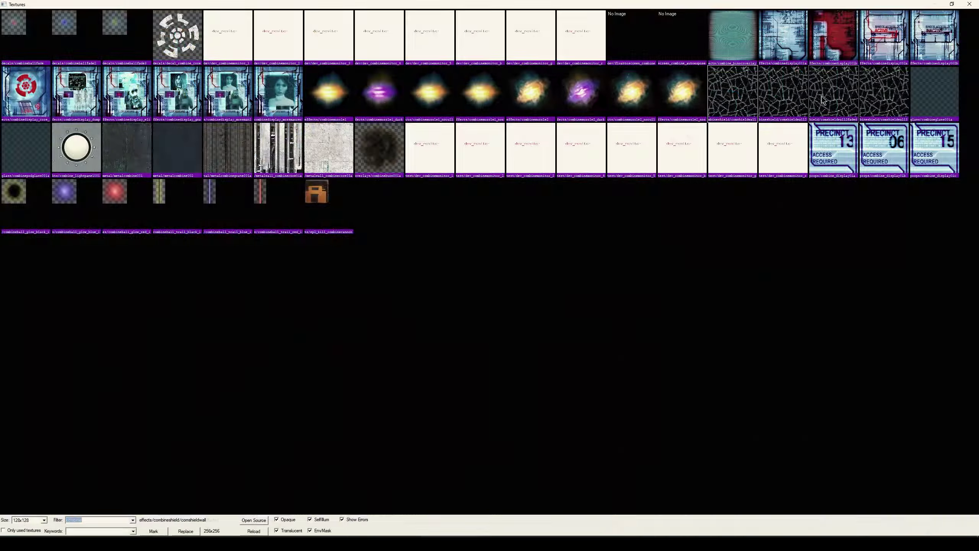
double_click(822, 101)
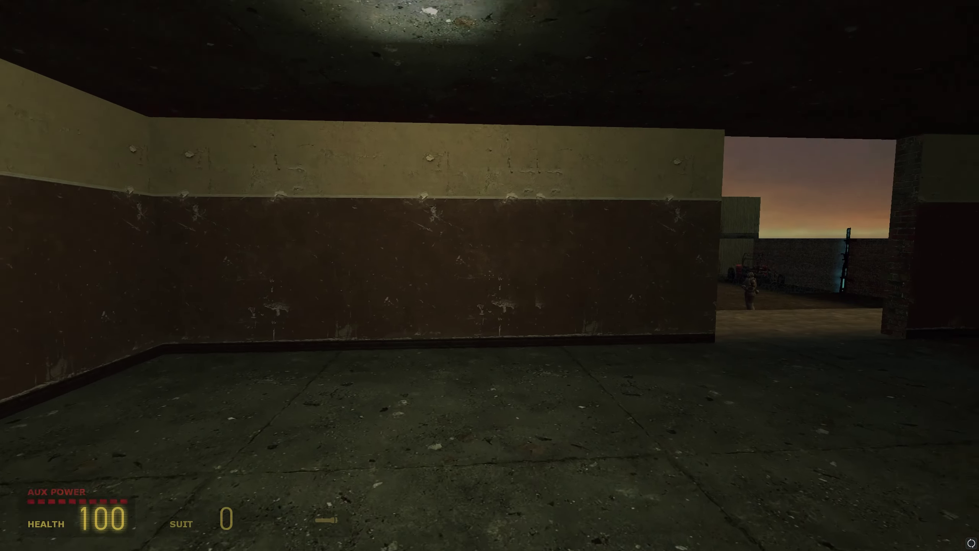
Playtest the level by leaving the start room with the shotgun and shooting the two enemies in the yard.
key(w)
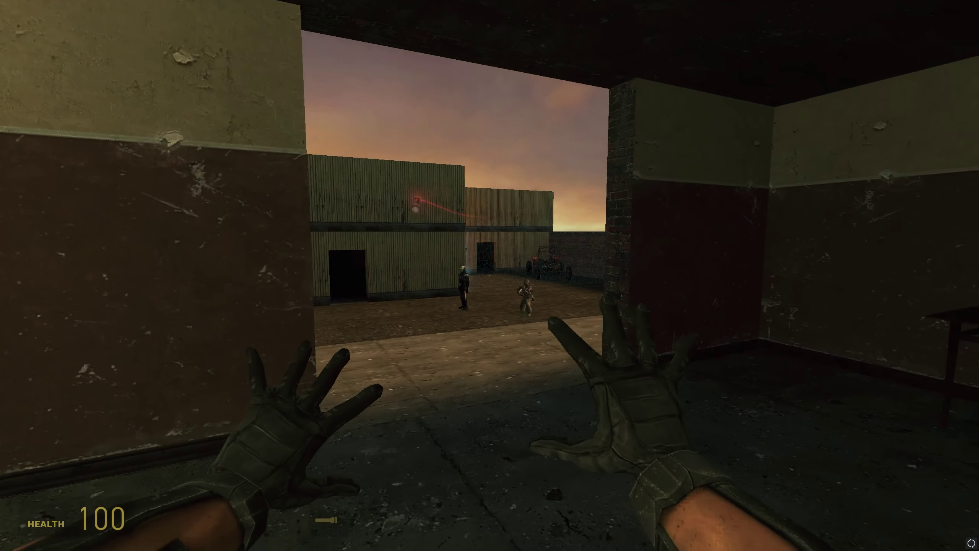
key(d)
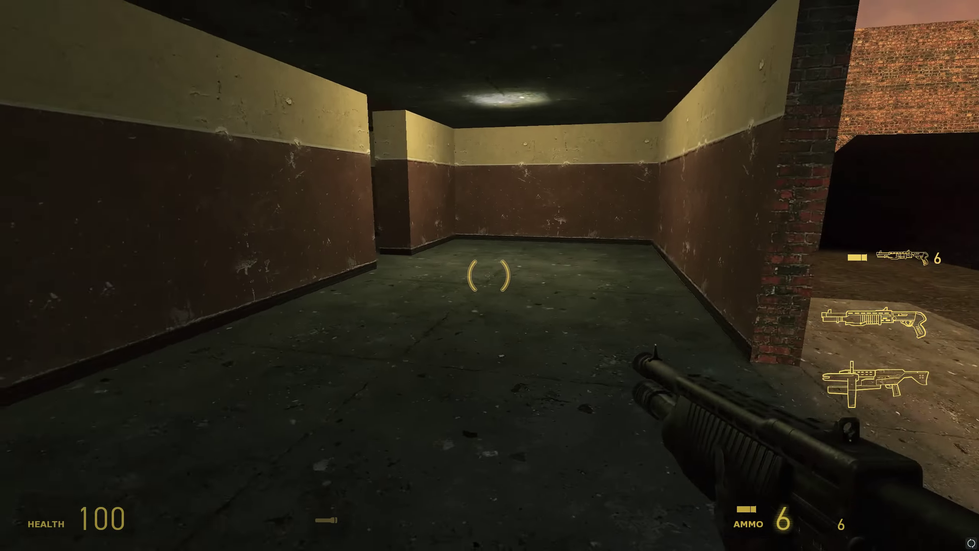
key(w)
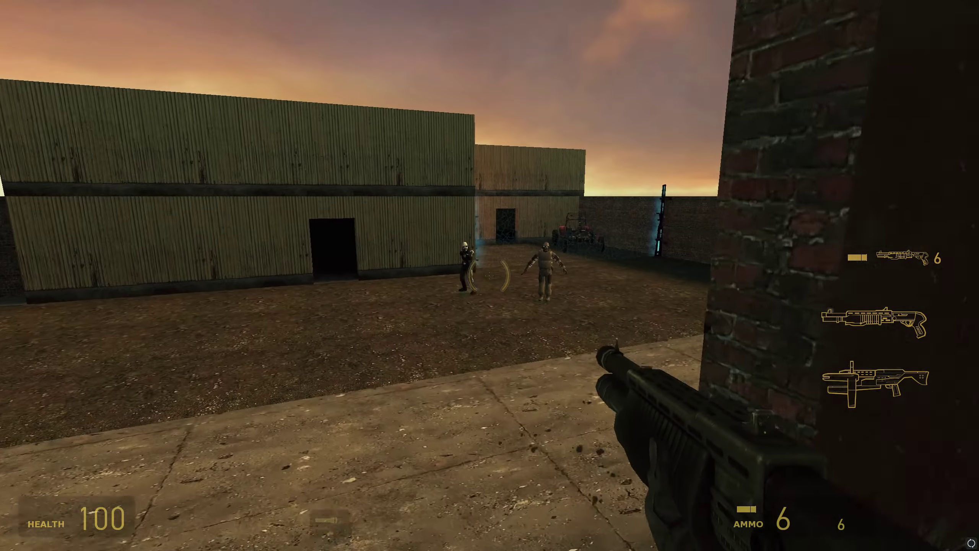
click(489, 275)
key(w)
right_click(488, 275)
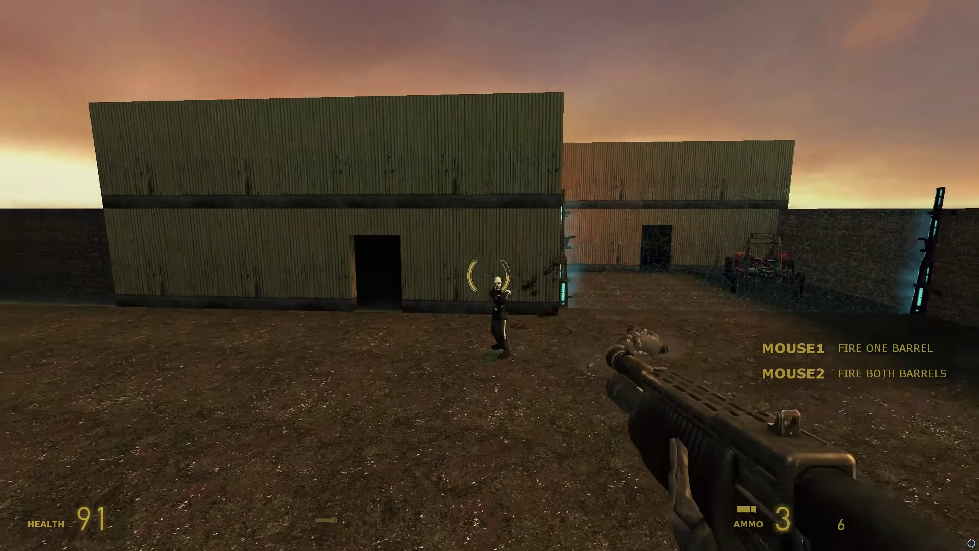
click(489, 276)
key(w)
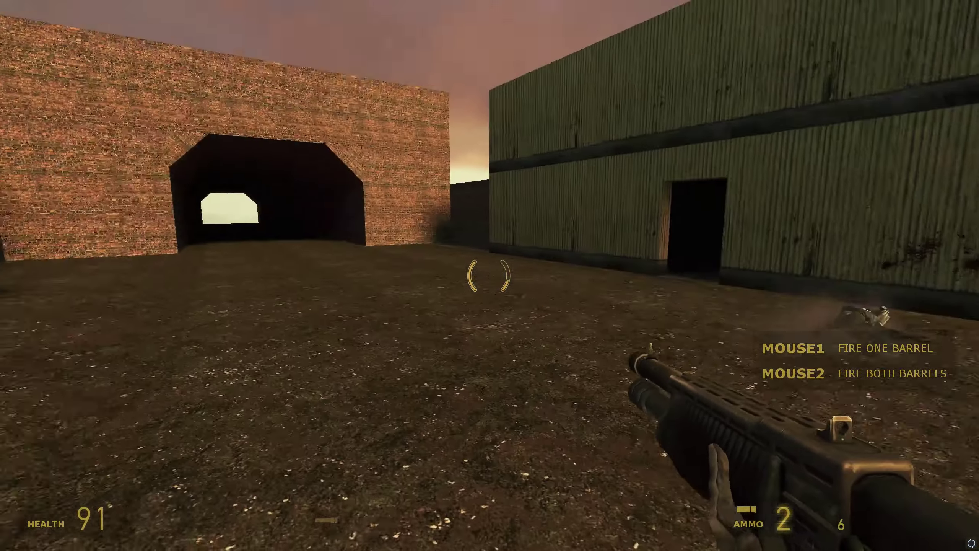
Reload the shotgun, walk up to the force field to inspect the vehicle behind it, and back away.
key(r)
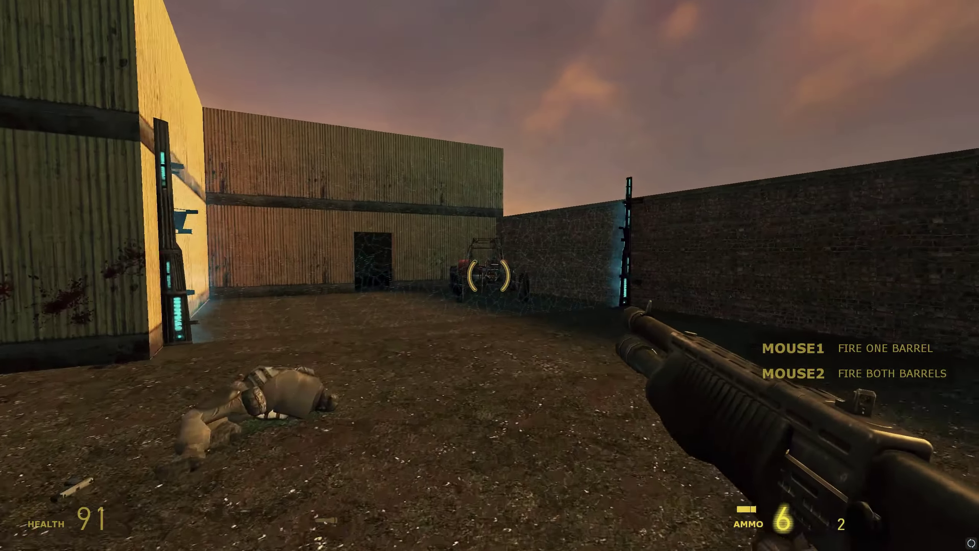
key(w)
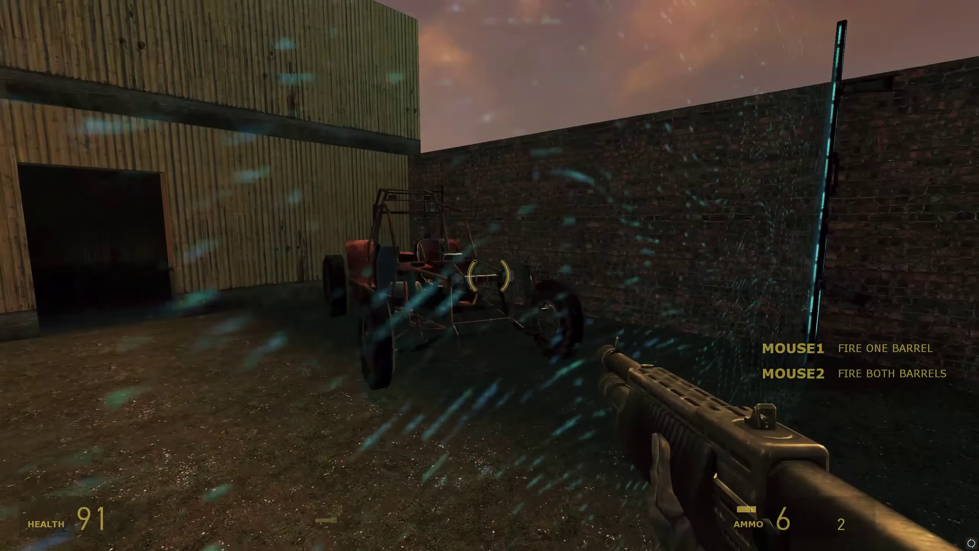
key(w)
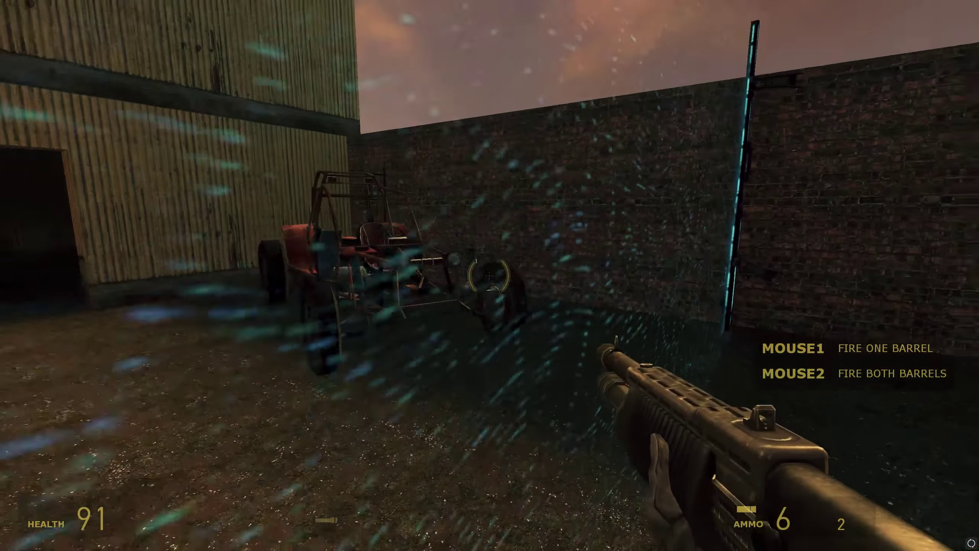
key(s)
key(a)
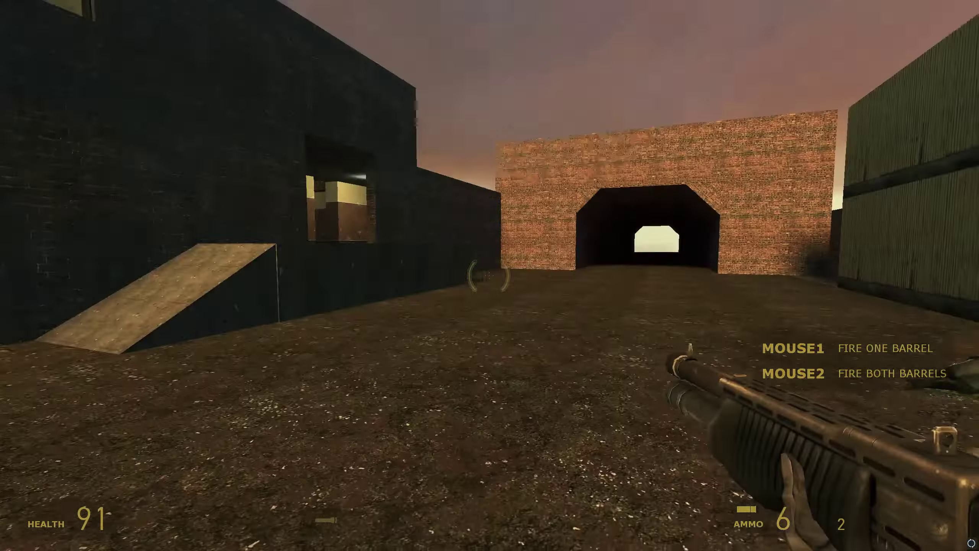
Walk up the ramp onto the platform by the doorway and survey the yard and buildings from there.
key(w)
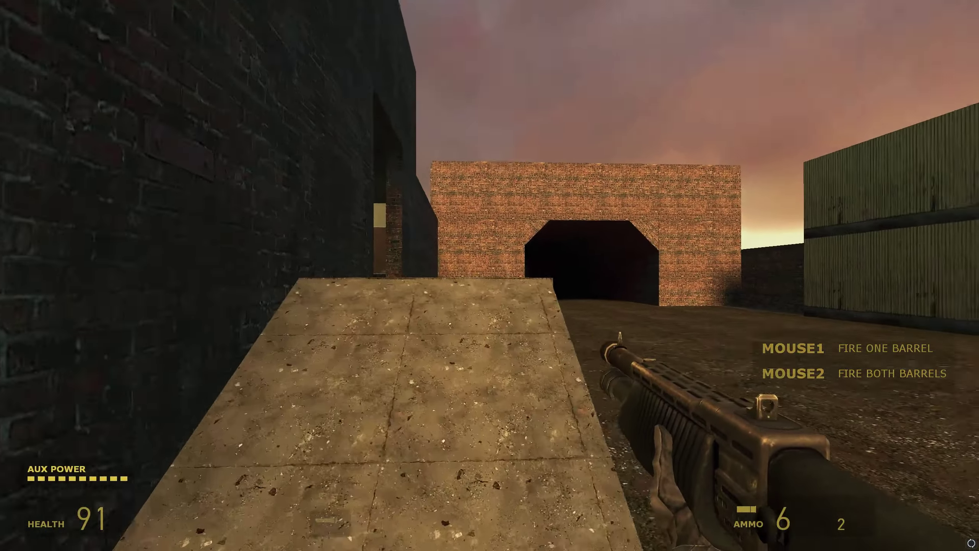
key(w)
key(a)
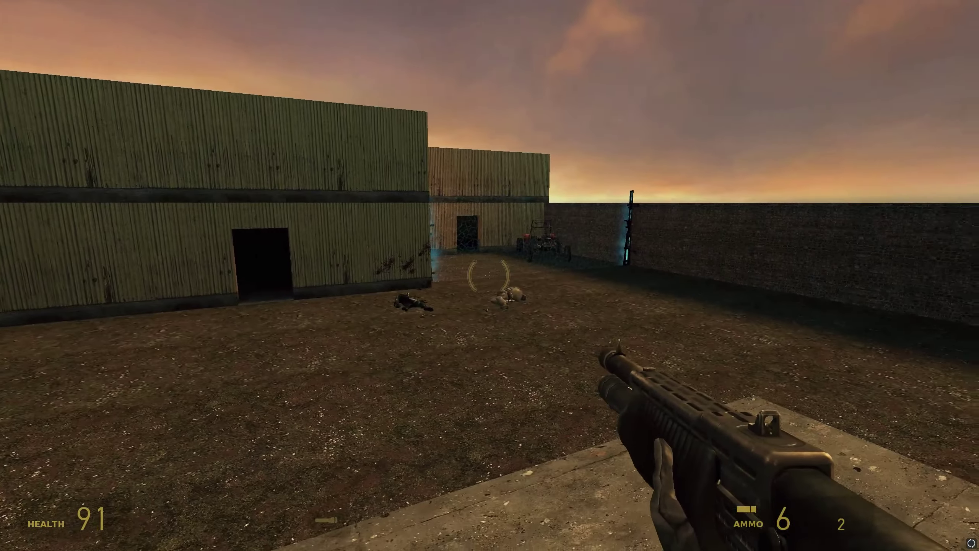
key(a)
key(a)
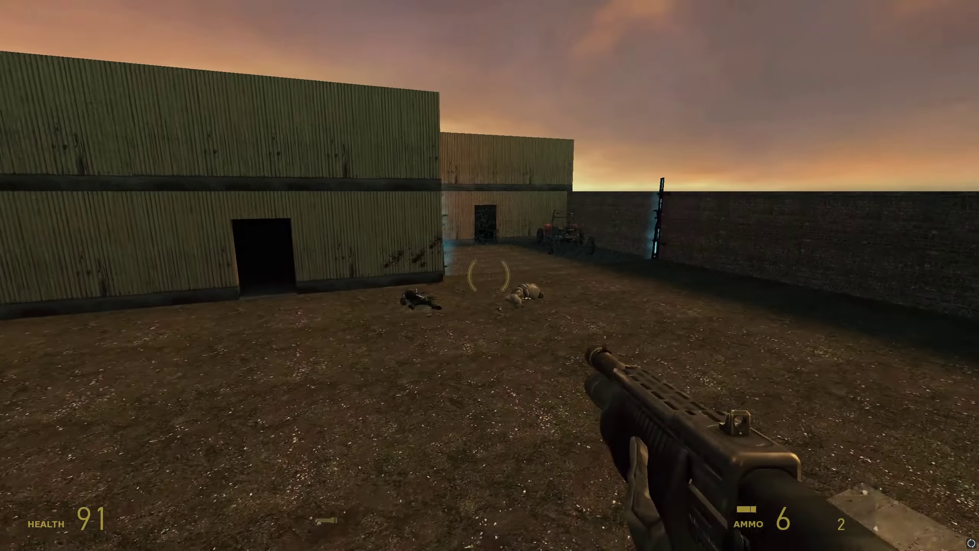
Cross the yard, walk through the metal building with the pistol to its far doorway, and get into the buggy.
key(d)
key(w)
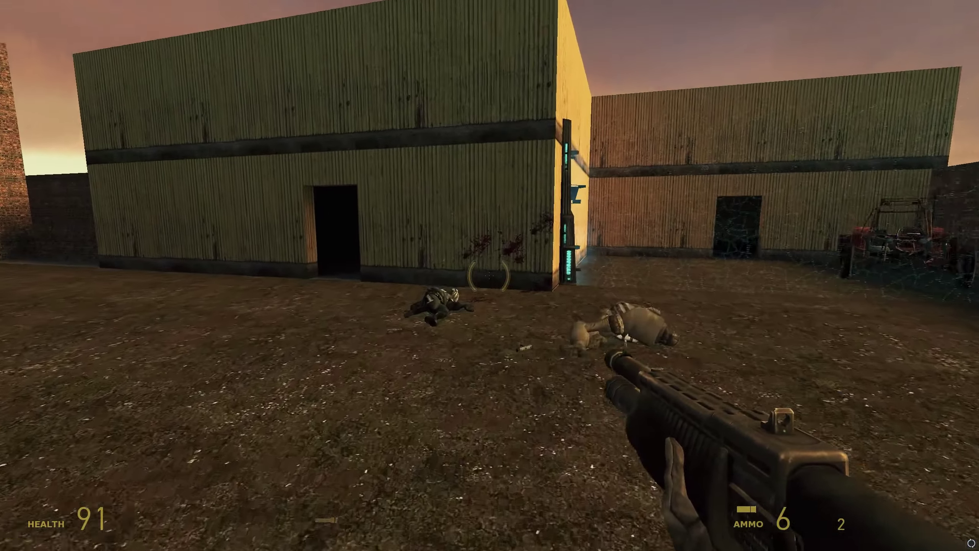
key(w)
key(2)
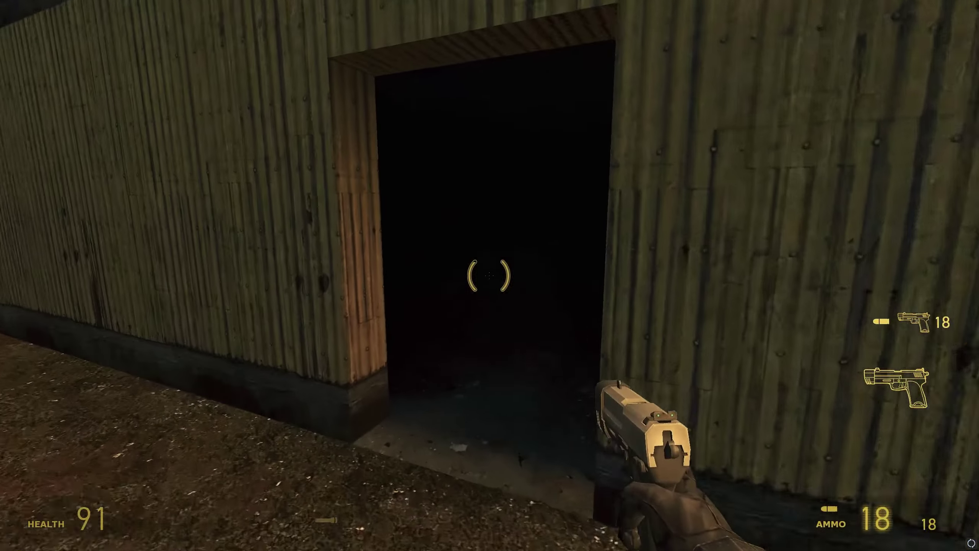
key(w)
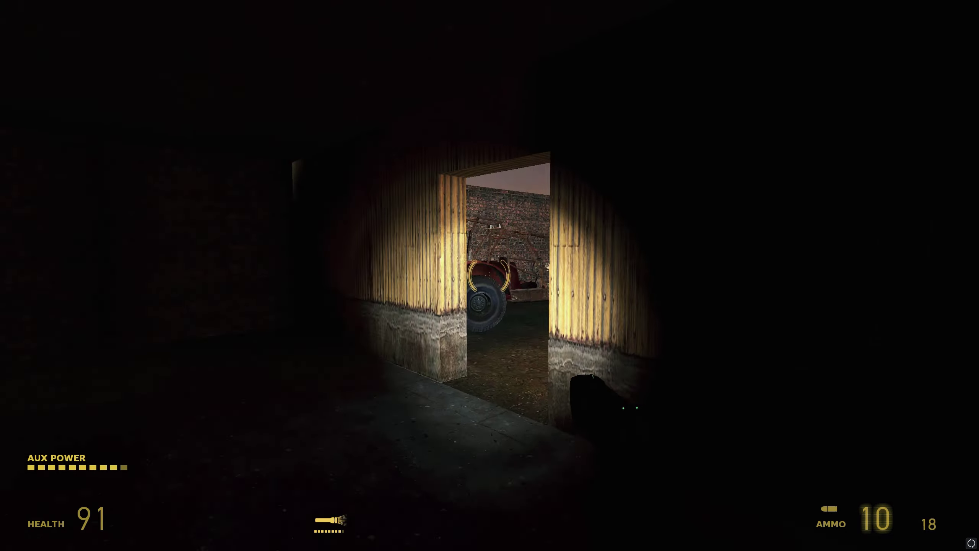
key(w)
key(e)
key(s)
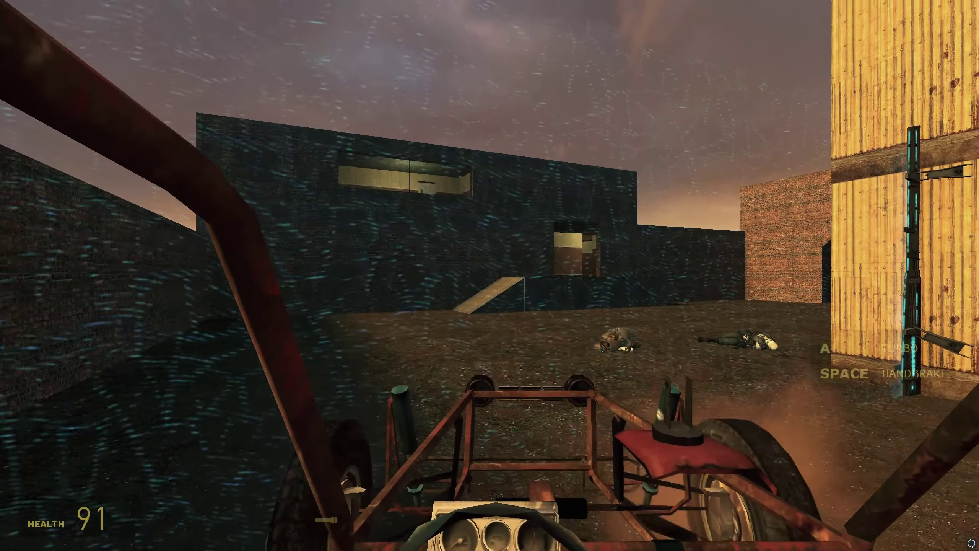
Drive the buggy back and forth at the force field to test the barrier, and pause the game.
key(w)
key(s)
key(w)
key(d)
key(w)
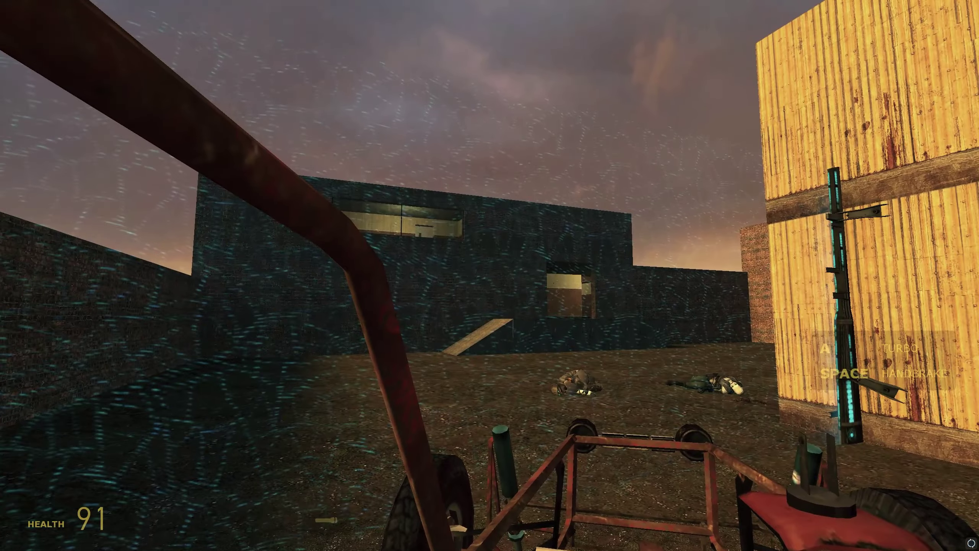
key(Escape)
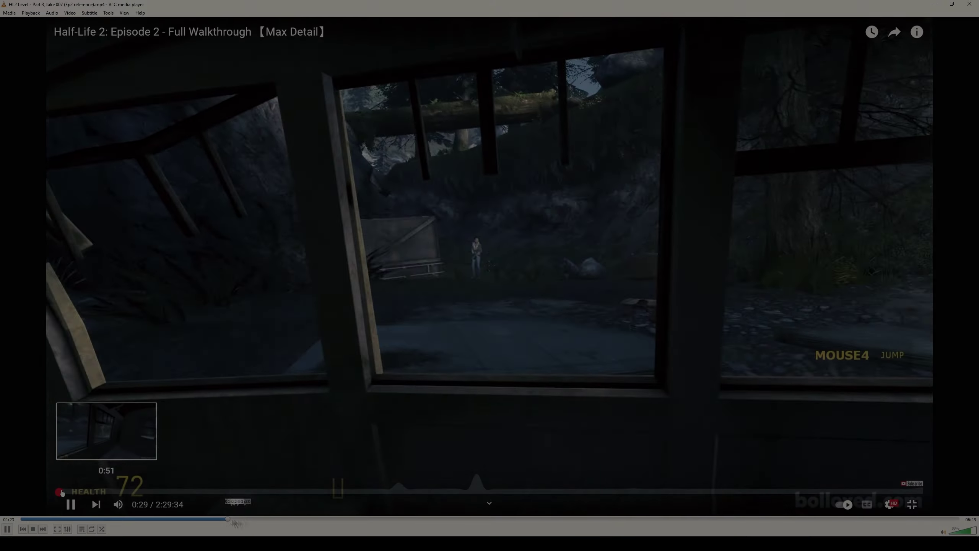
In VLC, seek the Episode 2 reference video to the metal building's interior around 1:59 and save a snapshot.
drag(233, 521, 340, 520)
click(308, 520)
key(shift+s)
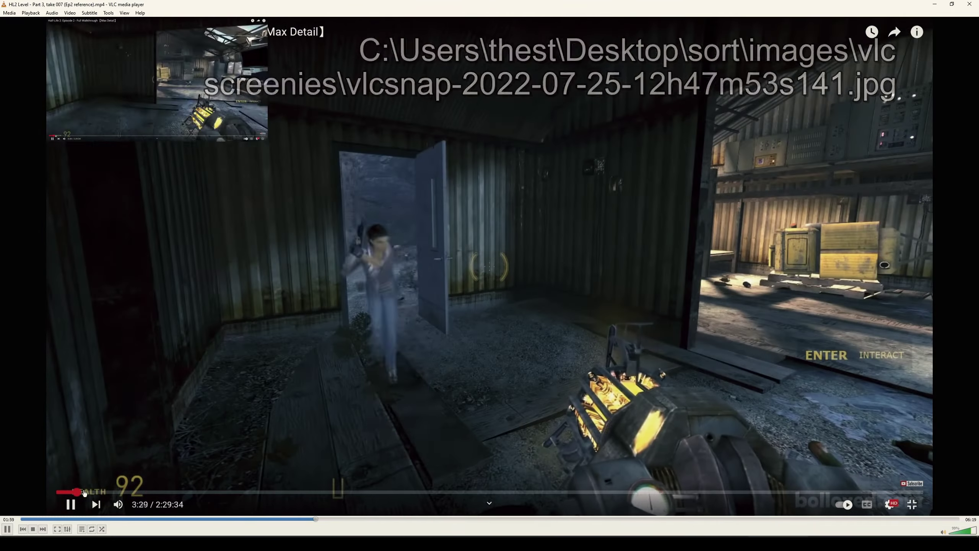
Save snapshots of the reference video's console room around 2:00, 2:08 and 2:30.
key(shift+s)
key(shift+s)
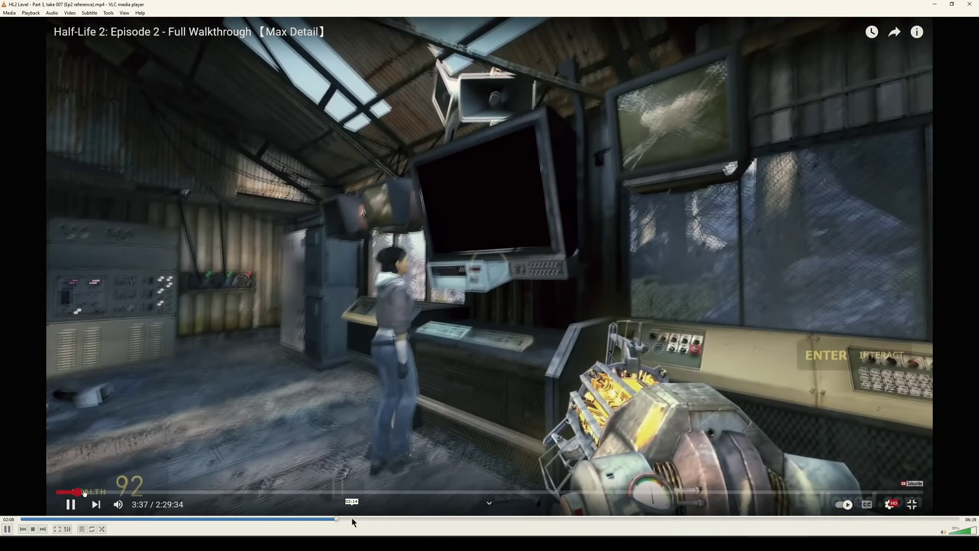
key(shift+s)
click(367, 519)
click(392, 519)
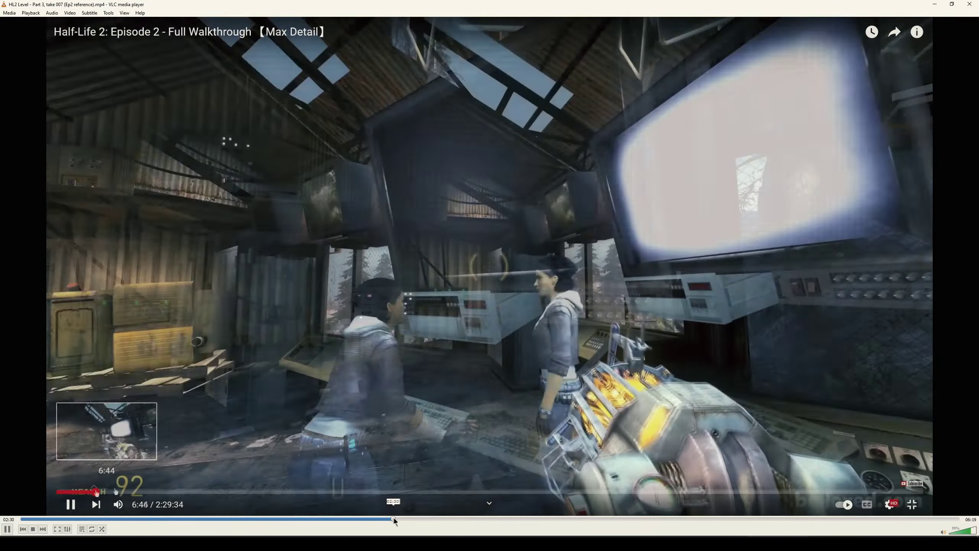
key(shift+s)
Seek the reference video to about 2:43 and save snapshots of the gated alley and the concrete lift shaft.
click(429, 519)
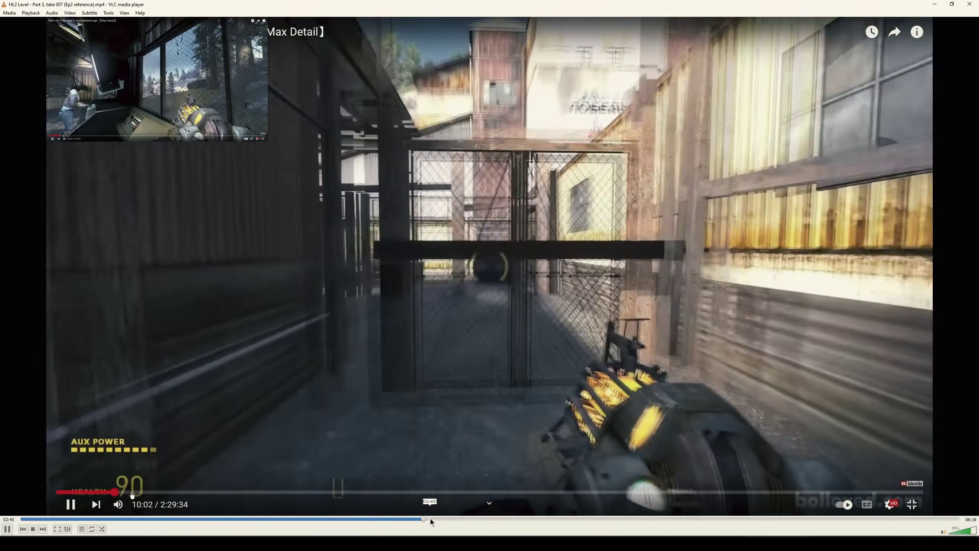
key(shift+s)
key(shift+s)
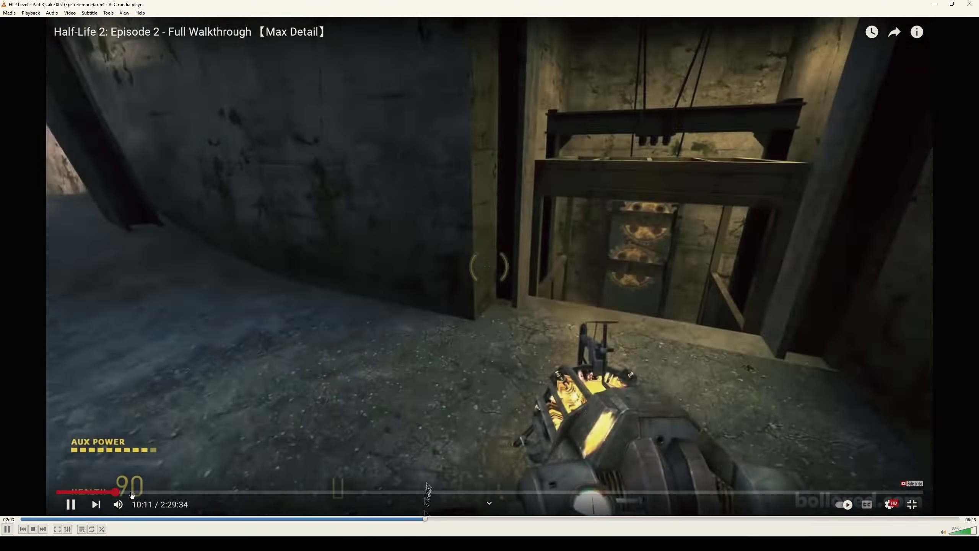
key(shift+s)
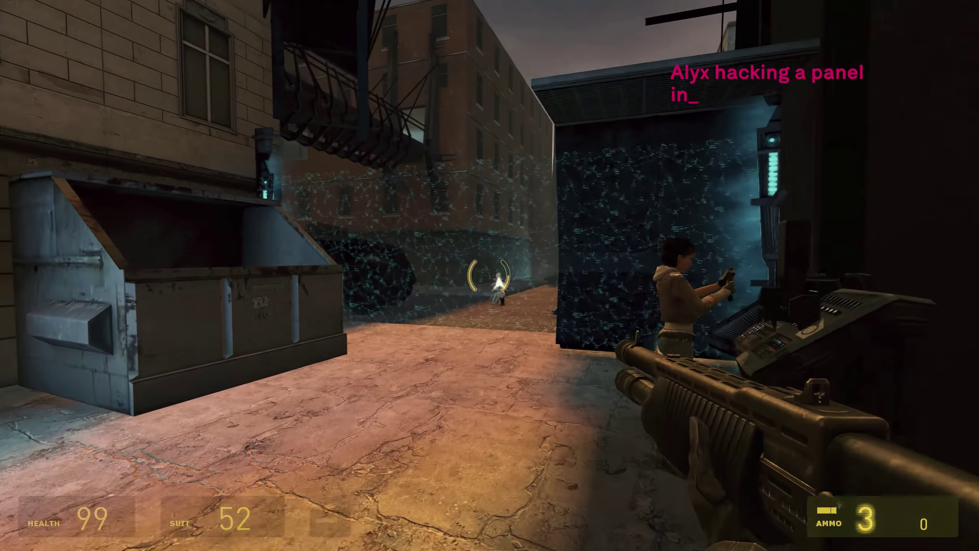
Fight the soldiers beyond the force field with shotgun and pulse rifle while Alyx hacks the panel in the Arkane test map.
right_click(489, 275)
click(489, 276)
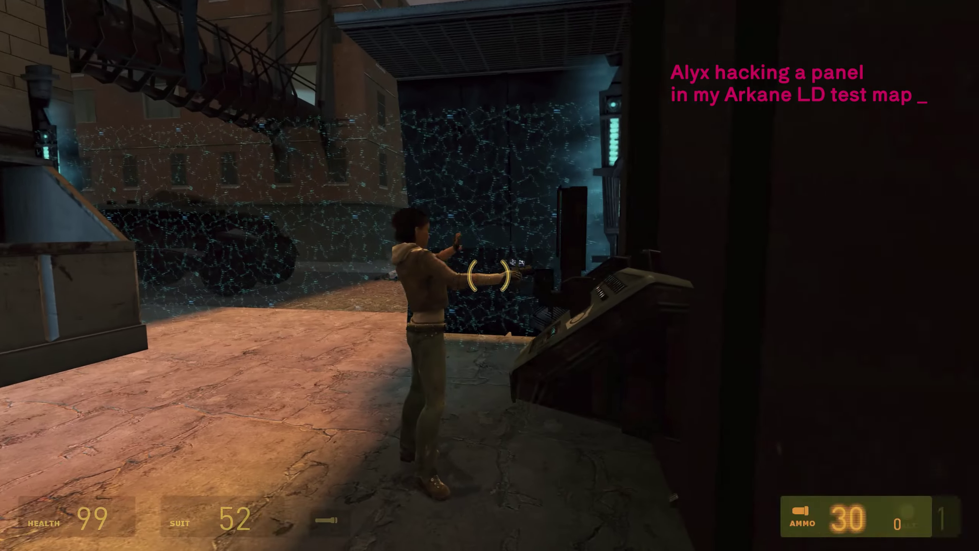
key(a)
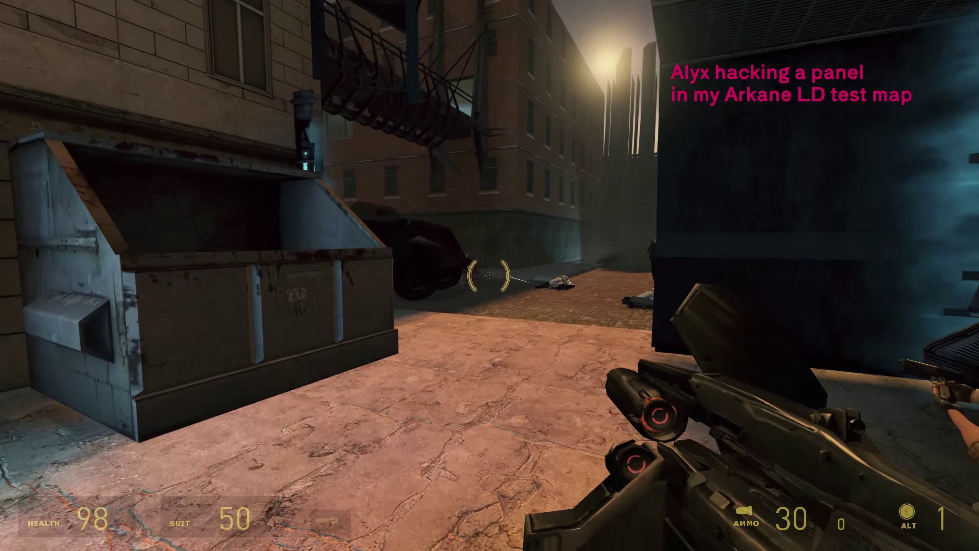
drag(488, 276, 487, 276)
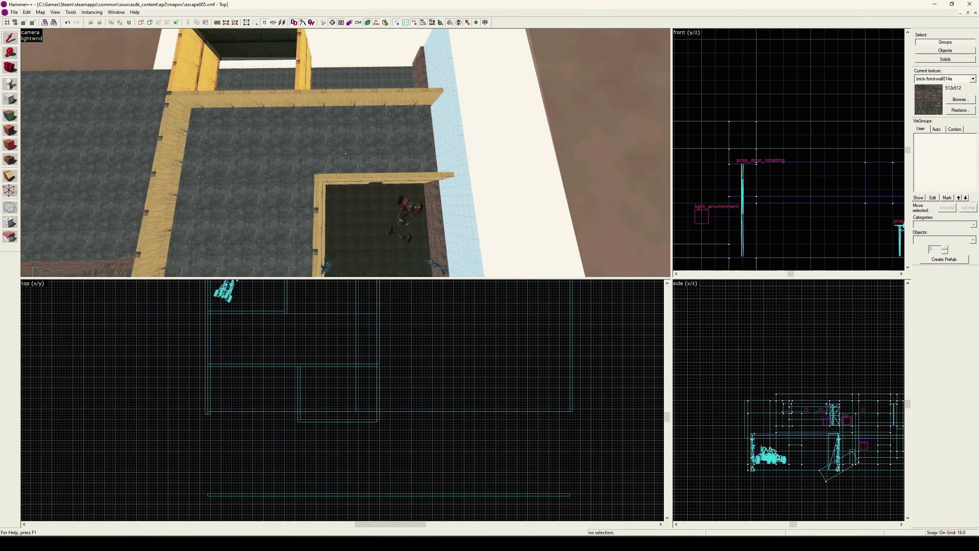
In Hammer++, shorten the metal building's dividing wall to end at the interior corner.
key(z)
click(225, 165)
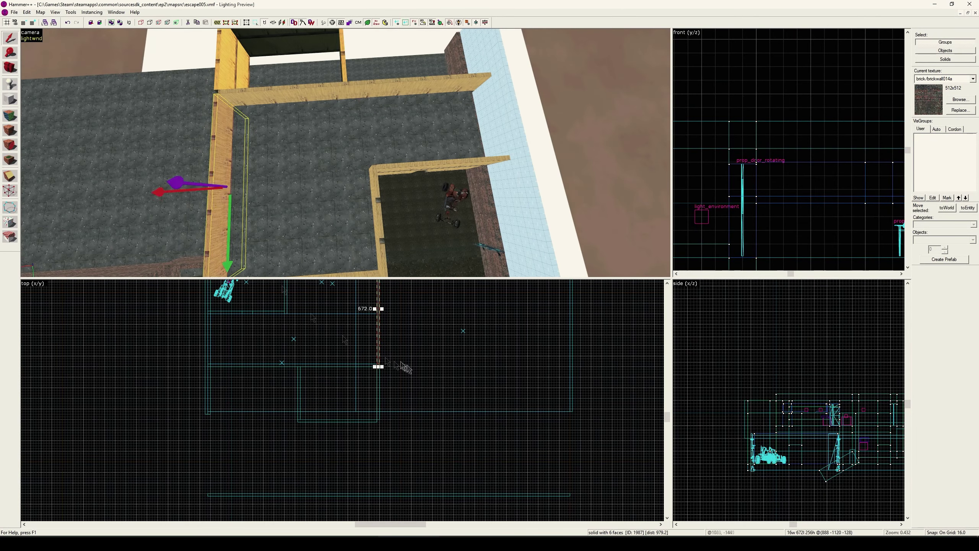
drag(206, 366, 297, 366)
middle_drag(291, 328, 323, 354)
scroll(323, 355, up, 1)
key(z)
key(z)
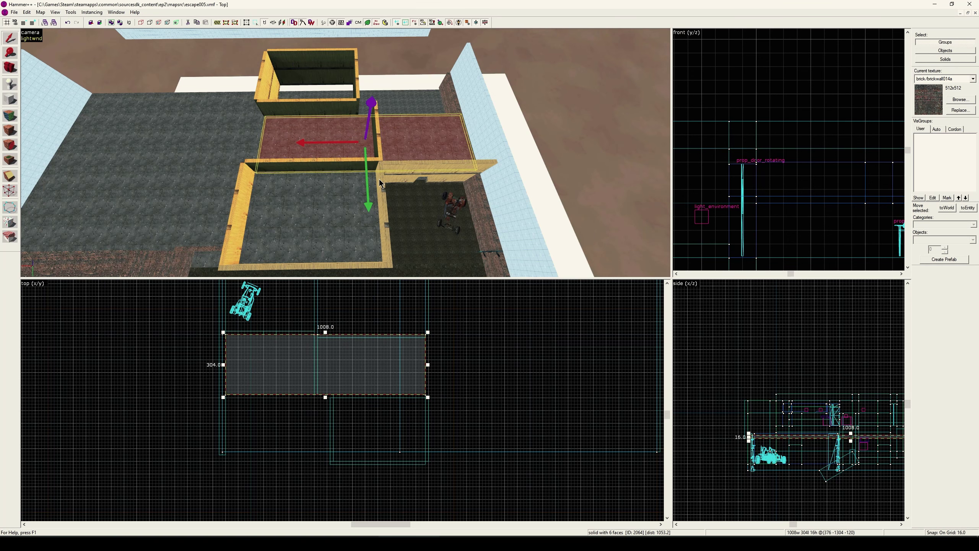
Sample the nature/blenddirtgrass001a texture from the ground with the face editing tool.
key(z)
key(z)
key(shift+a)
click(417, 193)
key(shift+s)
Shrink the 896 by 592 unit ground slab to one room and fit a second piece under the adjoining room.
click(347, 119)
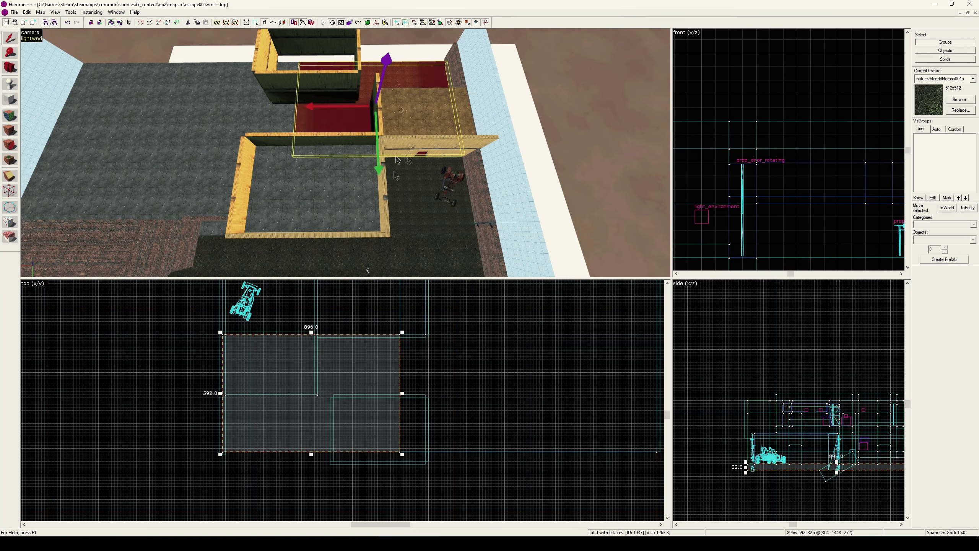
drag(402, 454, 318, 398)
drag(285, 367, 396, 367)
drag(331, 397, 317, 401)
key(Delete)
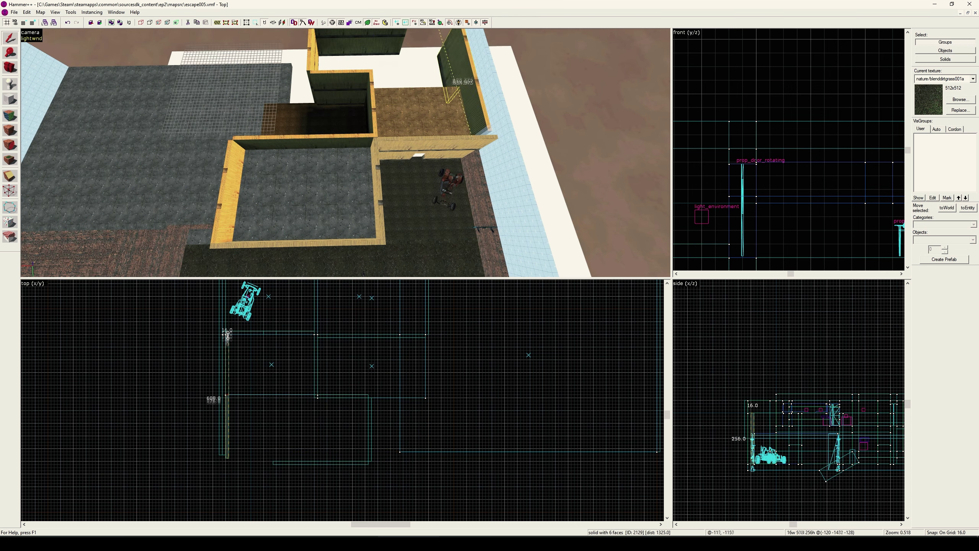
Duplicate the 16-unit-thick roof slab over the next room and stretch it to 736 by 320 units.
key(z)
key(z)
click(356, 81)
shift+drag(290, 372, 289, 435)
drag(320, 461, 371, 463)
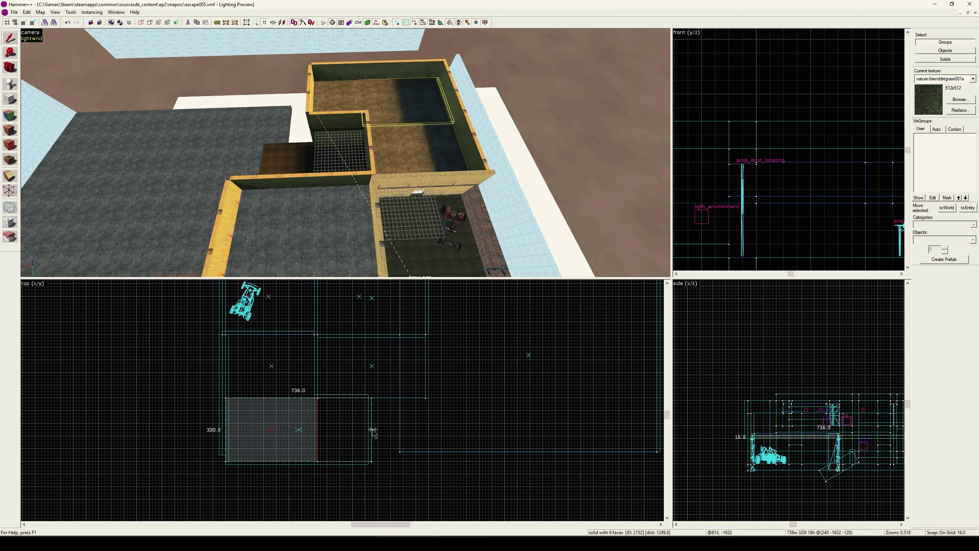
key(Escape)
Fit an 80-unit-wide, 16-unit-thick, 256-unit-high wall segment beside the opening in the interior wall.
key(z)
click(346, 153)
key(z)
middle_drag(347, 340, 343, 401)
key(z)
key(s)
key(w)
key(s)
key(z)
mouse_move(423, 397)
mouse_down()
mouse_move(394, 398)
mouse_move(410, 395)
mouse_up()
scroll(390, 399, up, 4)
key(z)
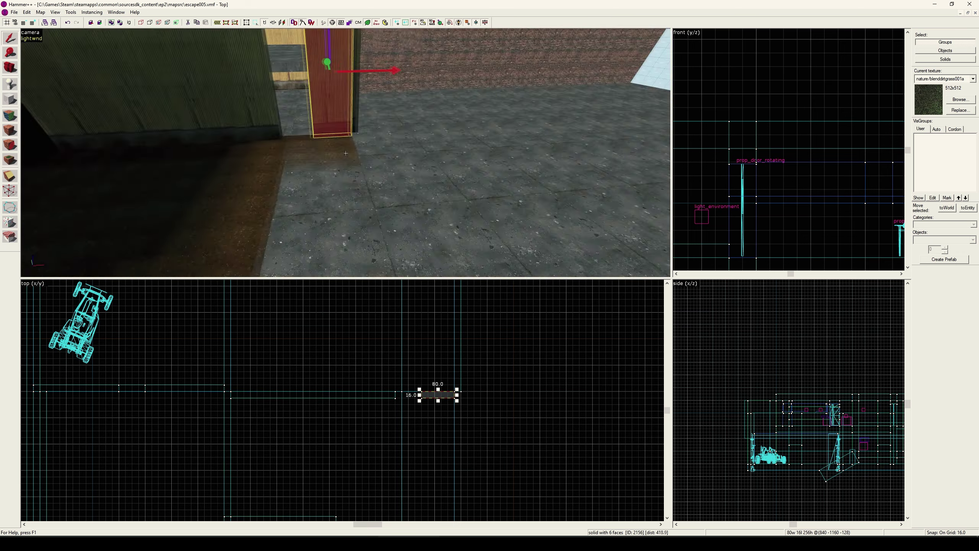
Duplicate the side wall along the next room and shorten the copy to that room's length.
key(z)
click(346, 153)
scroll(307, 382, down, 3)
shift+drag(394, 343, 394, 435)
drag(394, 485, 395, 467)
Pull the edge of the large 976-unit-long yard ground slab back to meet the building's side wall.
key(z)
click(346, 153)
key(z)
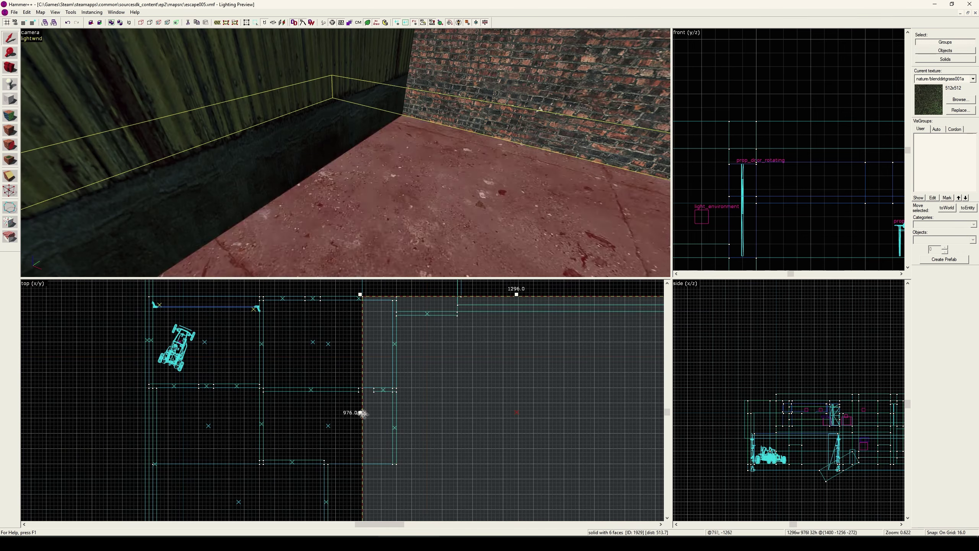
drag(360, 412, 394, 412)
key(Escape)
Move the side wall of the building's last room outward to widen that room.
key(z)
key(w)
key(z)
click(346, 153)
middle_drag(326, 502, 341, 409)
click(478, 127)
ctrl+click(370, 127)
drag(341, 409, 367, 413)
click(478, 128)
Select the raised walls around the metal building's roof and lower their tops.
key(z)
click(346, 153)
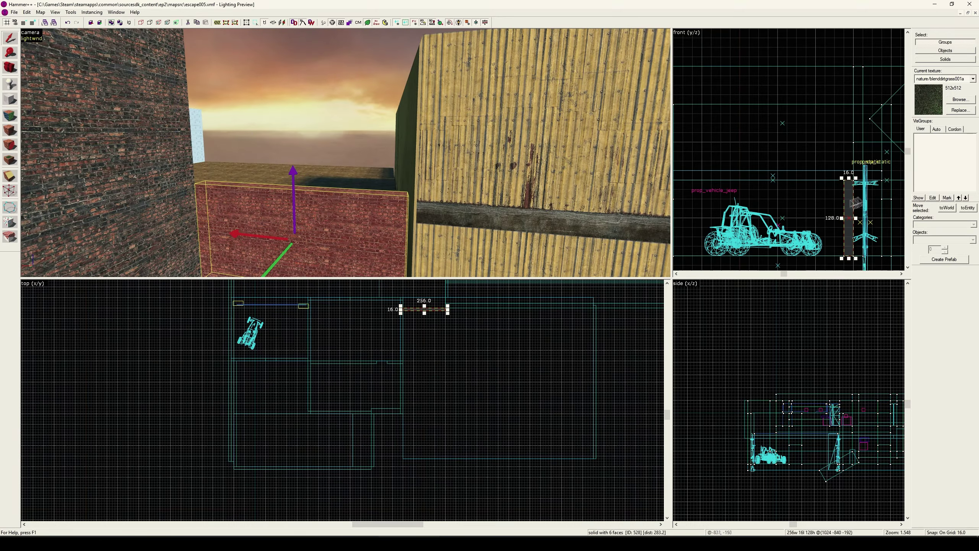
key(z)
click(346, 153)
ctrl+click(345, 153)
key(z)
drag(790, 359, 790, 360)
key(z)
click(346, 153)
ctrl+click(346, 153)
ctrl+click(346, 153)
key(z)
drag(889, 105, 889, 173)
key(Escape)
key(z)
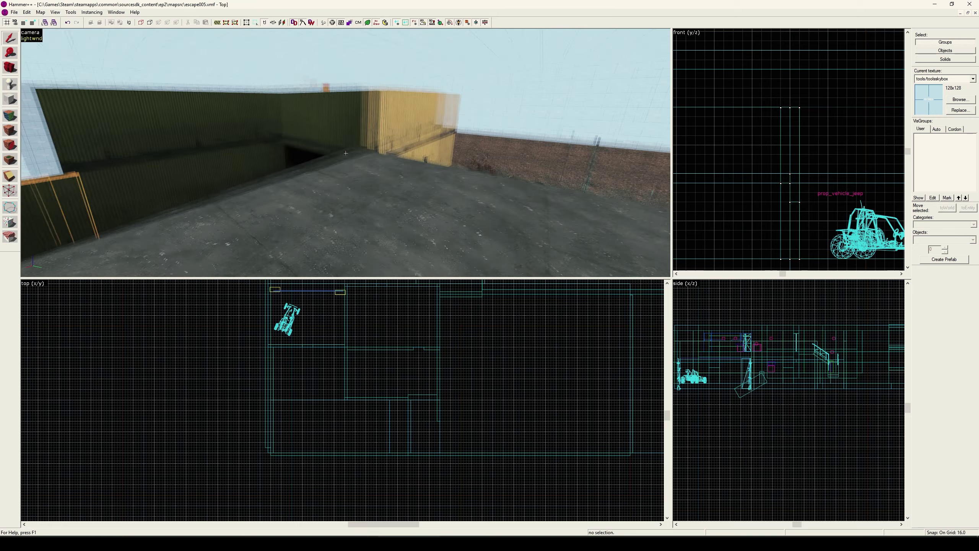
Select the four interior walls together and lower them to 128 units high.
click(346, 153)
ctrl+click(345, 153)
ctrl+click(346, 153)
ctrl+click(345, 153)
key(z)
drag(701, 105, 700, 182)
key(z)
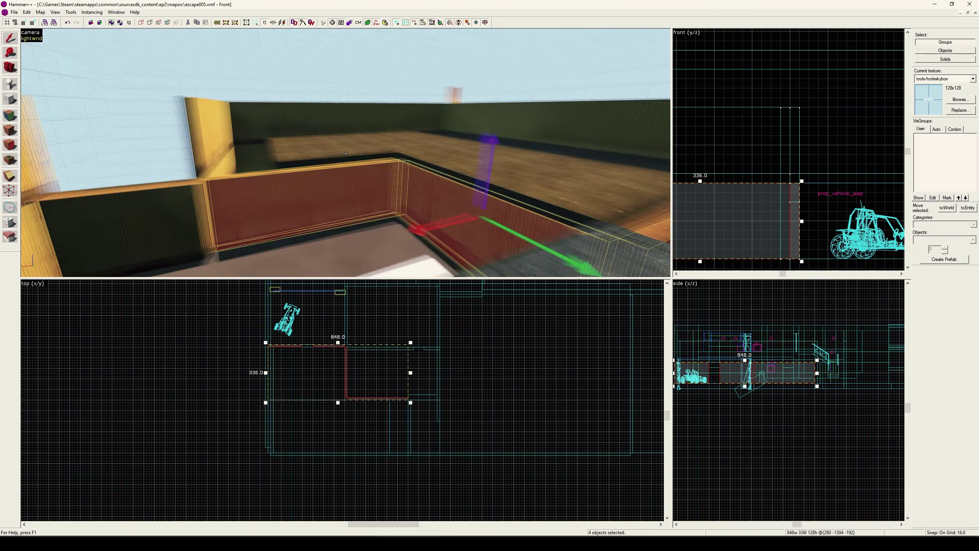
Stretch the last room's roof slab out to its relocated side wall.
click(345, 153)
key(z)
drag(392, 427, 411, 427)
key(Escape)
key(z)
Lower the 304-unit-long side wall and the remaining tall wall segment toward the roof level.
click(346, 153)
key(z)
scroll(844, 331, up, 4)
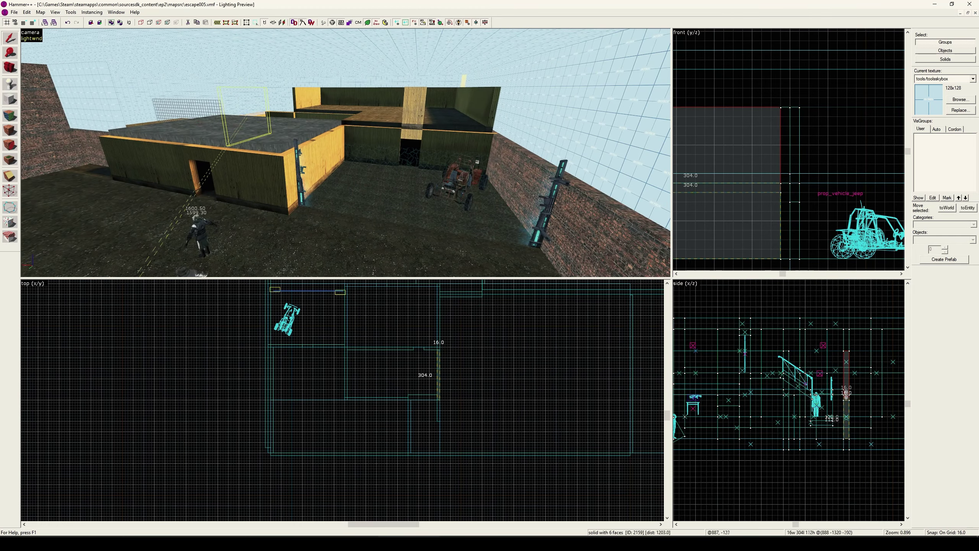
drag(847, 349, 847, 393)
key(z)
click(345, 153)
drag(795, 106, 794, 181)
key(z)
Switch the current texture from the skybox to nature/blenddirtgrass001a with the face editor.
key(shift+a)
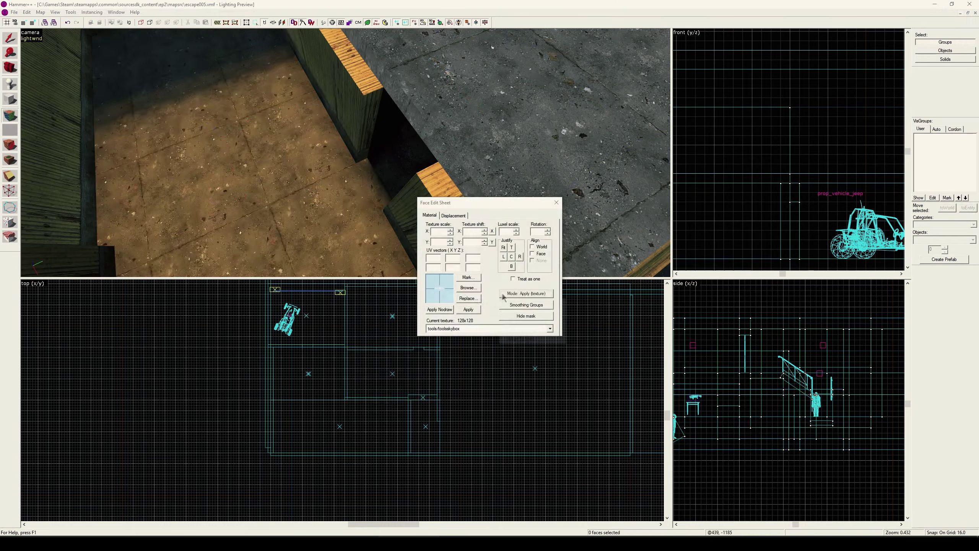
key(z)
key(z)
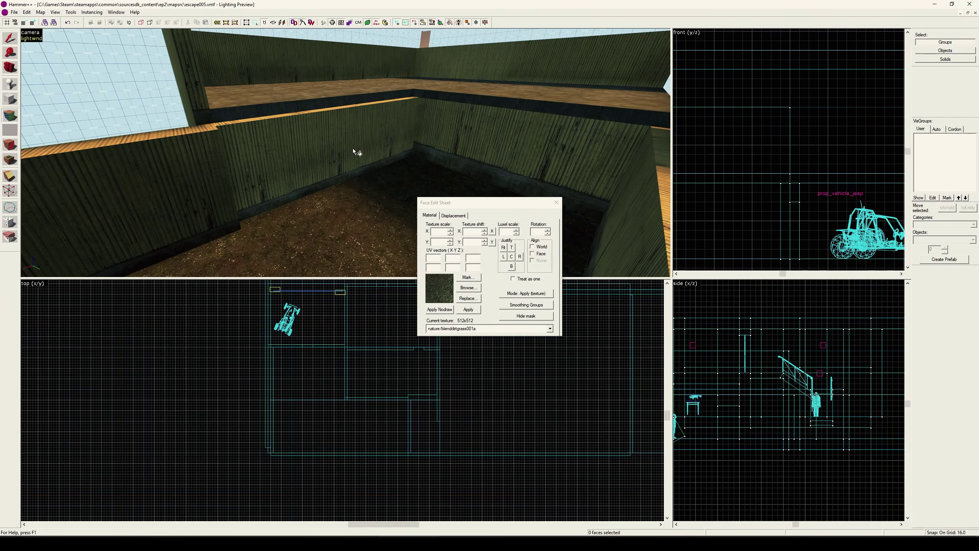
key(shift+s)
Split the wall between the two rooms into two segments with a doorway gap, and adjust the neighbouring brush.
key(z)
key(z)
click(346, 153)
scroll(387, 393, up, 3)
drag(426, 402, 372, 402)
shift+drag(344, 403, 399, 402)
mouse_move(372, 402)
mouse_down()
mouse_move(396, 402)
mouse_move(381, 403)
mouse_up()
click(344, 402)
click(316, 356)
middle_drag(328, 331, 346, 349)
drag(335, 328, 336, 358)
drag(335, 387, 335, 352)
Copy an existing light entity into the metal building and raise it toward the ceiling.
key(z)
click(345, 153)
key(ctrl+c)
key(ctrl+v)
scroll(380, 343, down, 6)
drag(358, 449, 378, 426)
key(z)
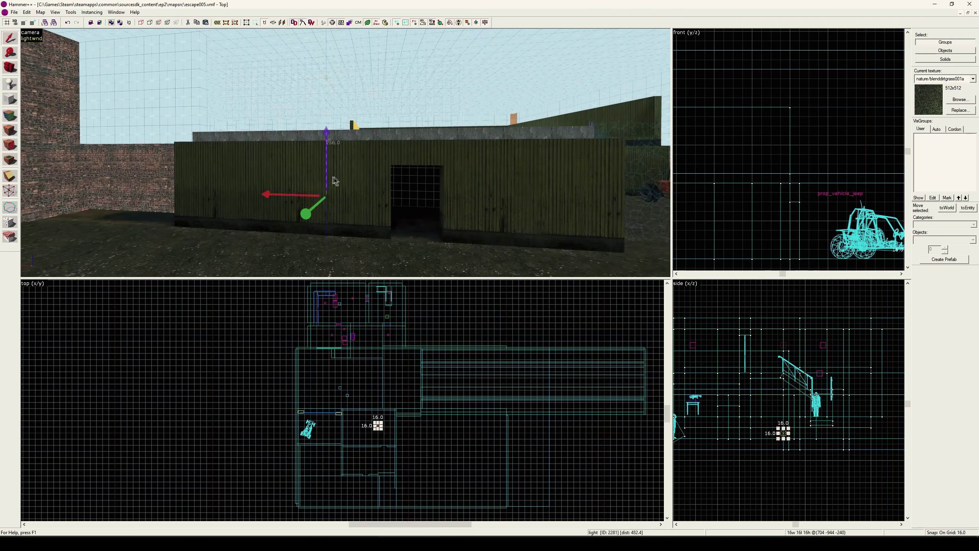
key(z)
drag(783, 433, 783, 406)
key(z)
key(z)
Duplicate the light through the building's other rooms, placing a pair in the last room.
middle_drag(392, 444, 409, 365)
scroll(409, 365, up, 4)
drag(381, 326, 391, 329)
shift+drag(390, 330, 337, 330)
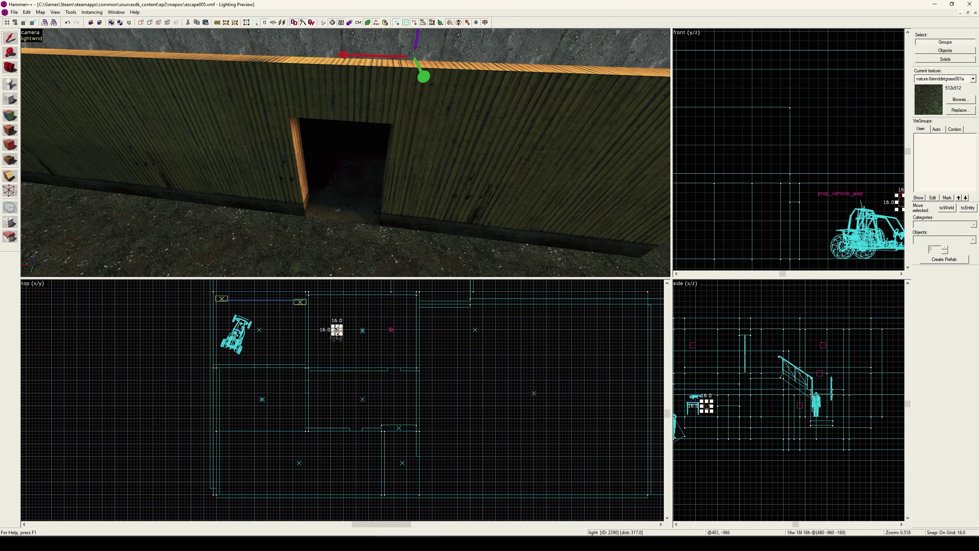
click(339, 459)
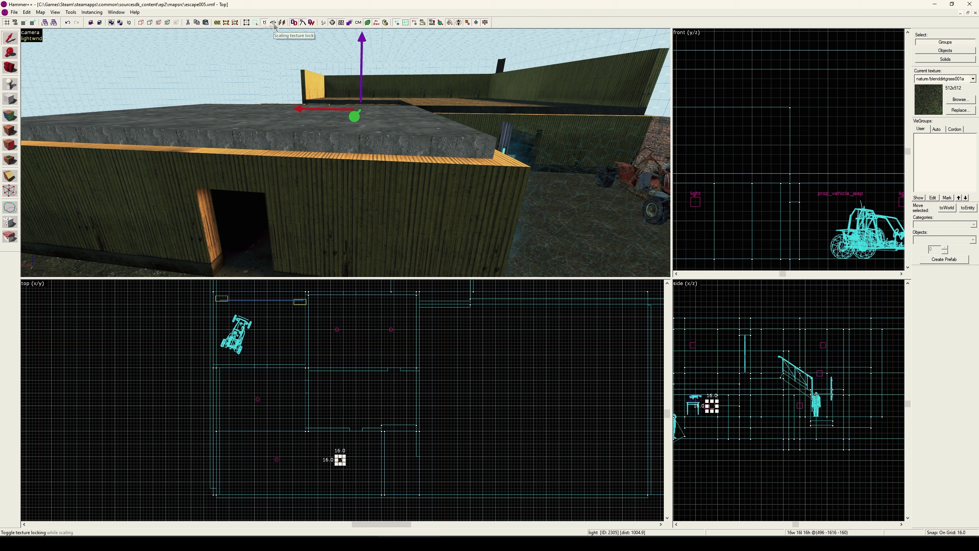
Select the last room's three raised outer walls and lower their tops to the roof level.
click(164, 60)
key(z)
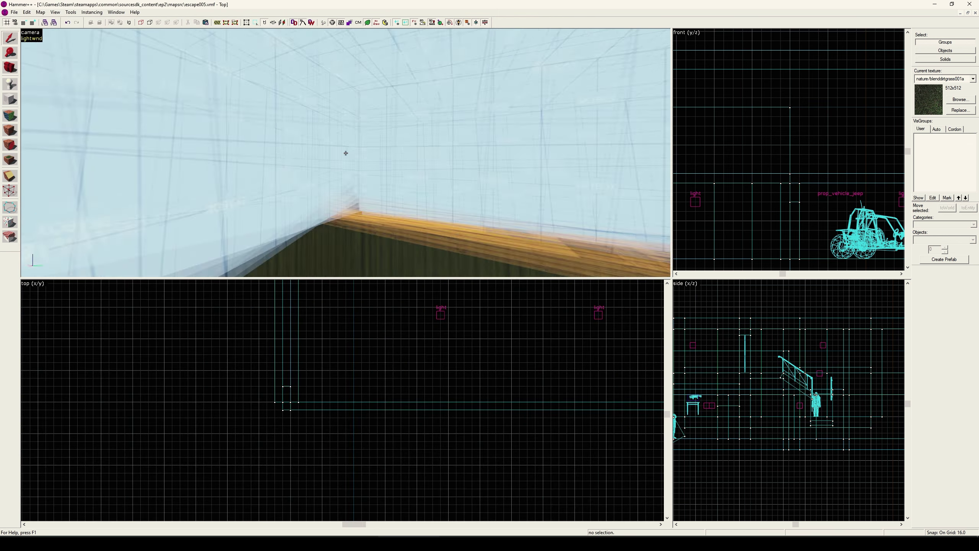
key(z)
click(360, 153)
key(z)
click(275, 442)
key(z)
click(512, 170)
ctrl+click(345, 153)
ctrl+click(237, 161)
middle_drag(463, 366, 336, 422)
scroll(789, 401, down, 1)
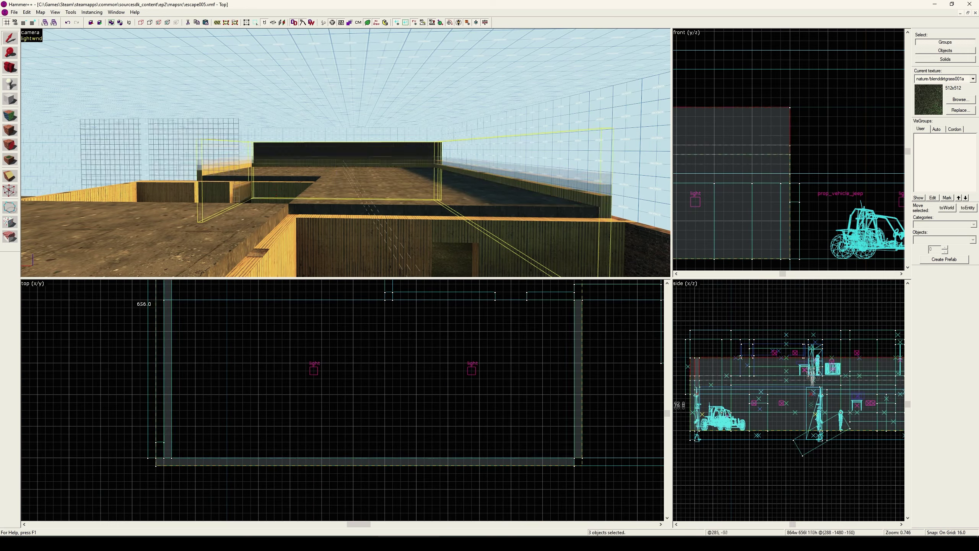
click(422, 140)
double_click(422, 140)
click(612, 183)
drag(812, 360, 812, 373)
click(386, 416)
Place a Combine console prop_static in the dark room and accept the Half-Life 2: Episode Two editor configuration.
key(z)
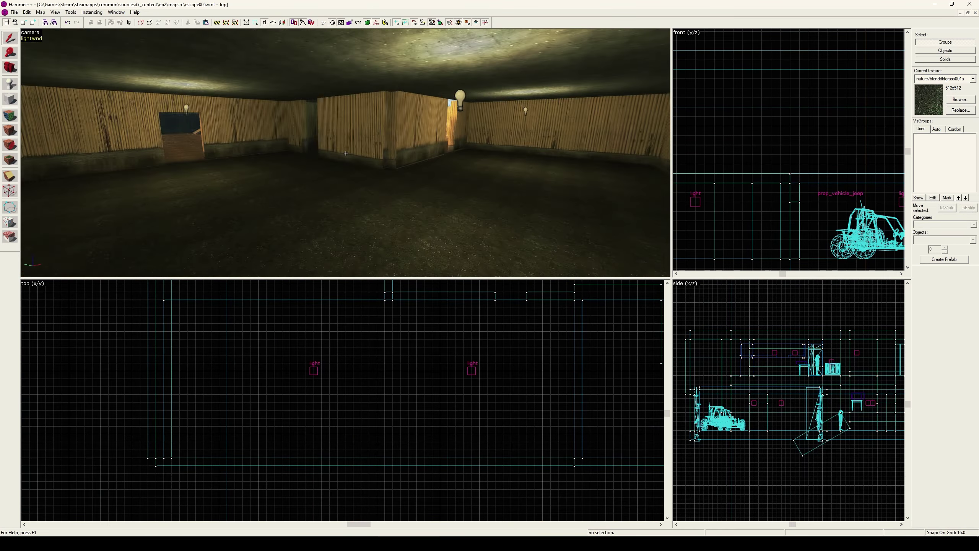
key(z)
key(shift+e)
click(295, 207)
key(shift+s)
double_click(285, 168)
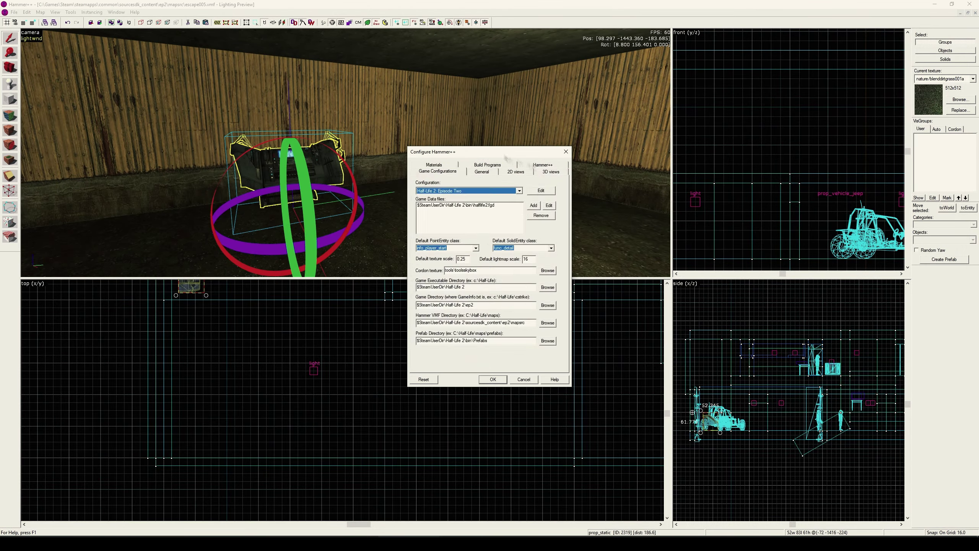
click(493, 379)
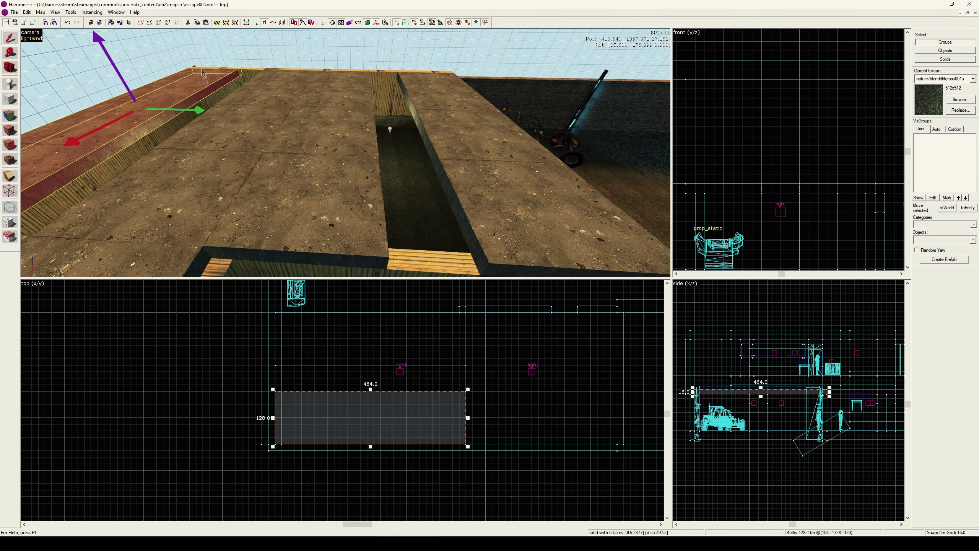
Resize the 464 by 128 unit roof slab along the building's outer edge.
drag(470, 389, 338, 365)
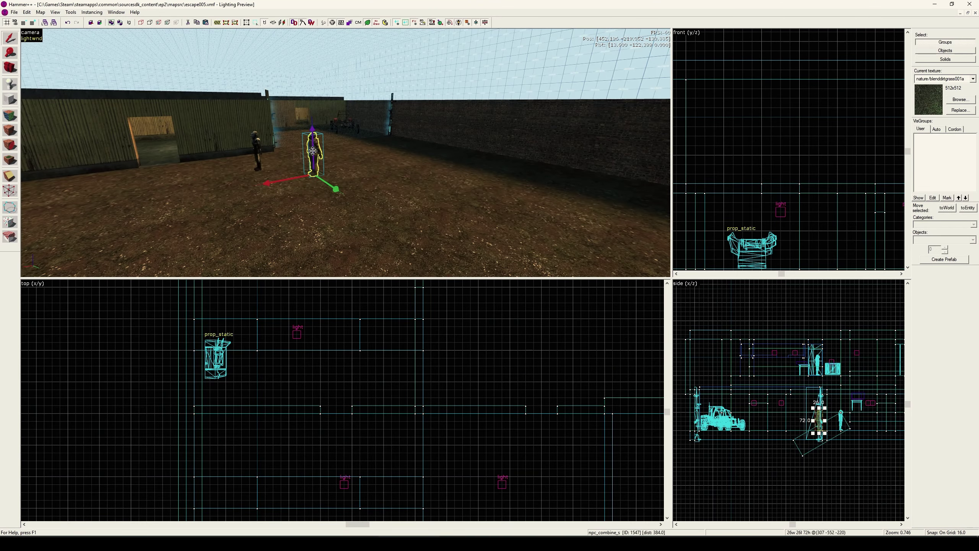
Select the metropolice NPC together with the Combine soldier in the yard.
double_click(257, 156)
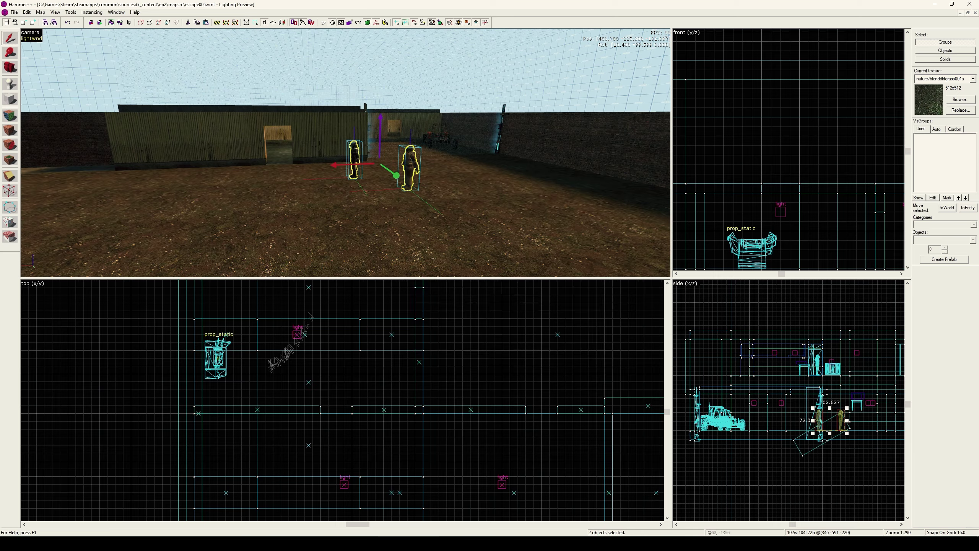
scroll(357, 396, up, 3)
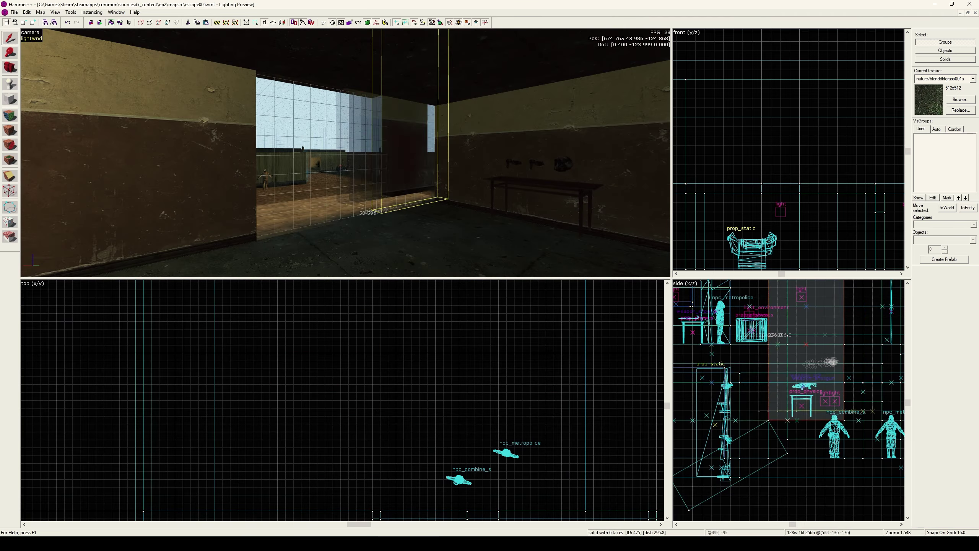
Tie the 128 by 16 by 128 unit trigger brush in the doorway to a trigger_once named trig_spawncombine001.
click(767, 350)
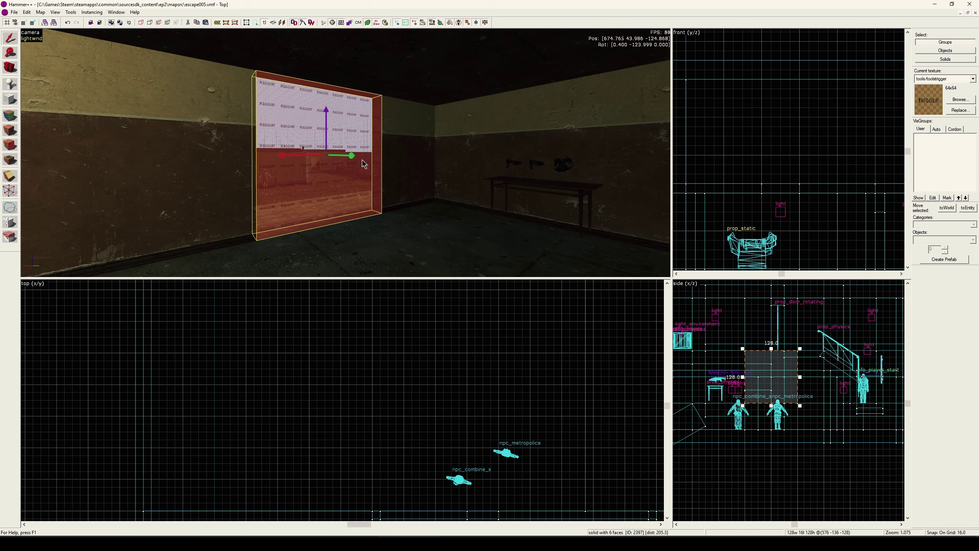
key(ctrl+e)
click(70, 12)
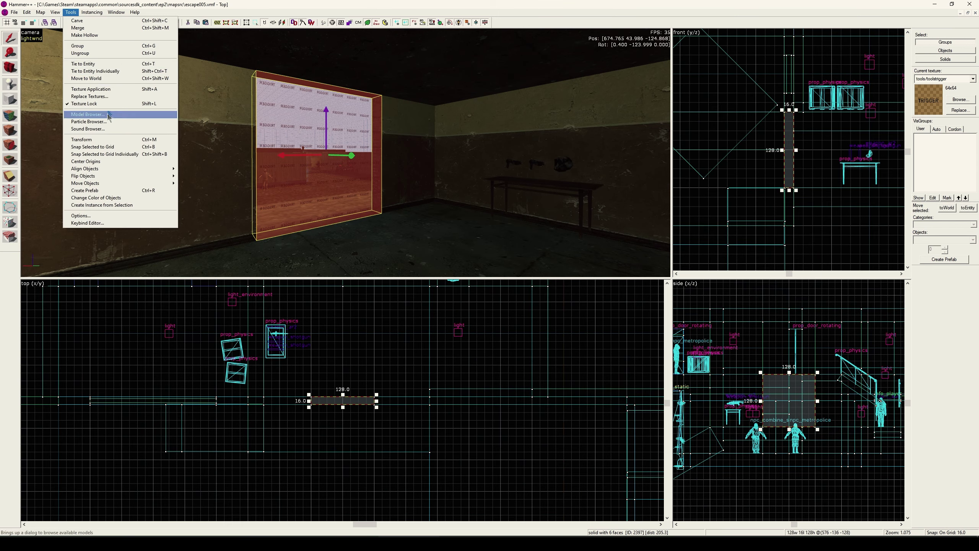
click(93, 65)
click(433, 214)
text(trig_spawncombine001)
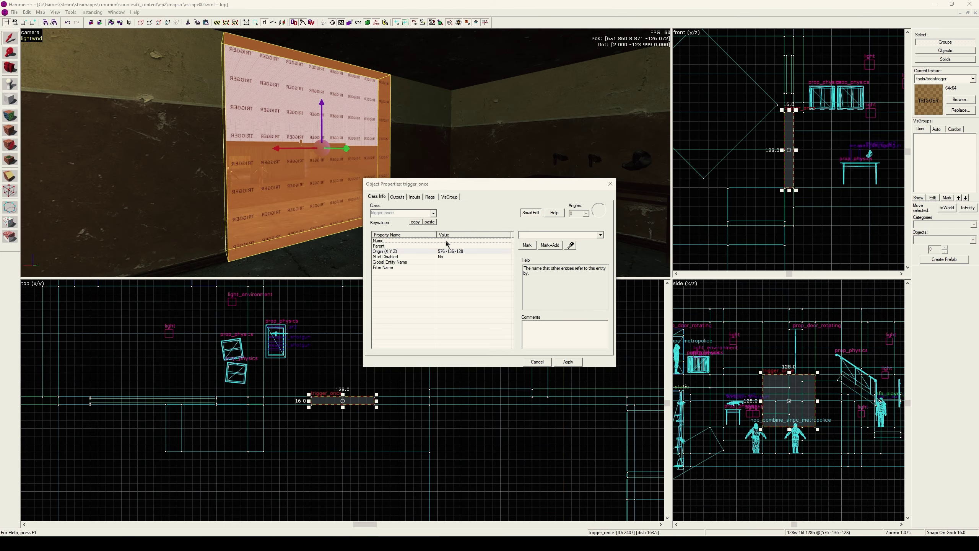
Add an OnTrigger output to trig_spawncombine001 that sends Wake to npc_metro001.
click(397, 197)
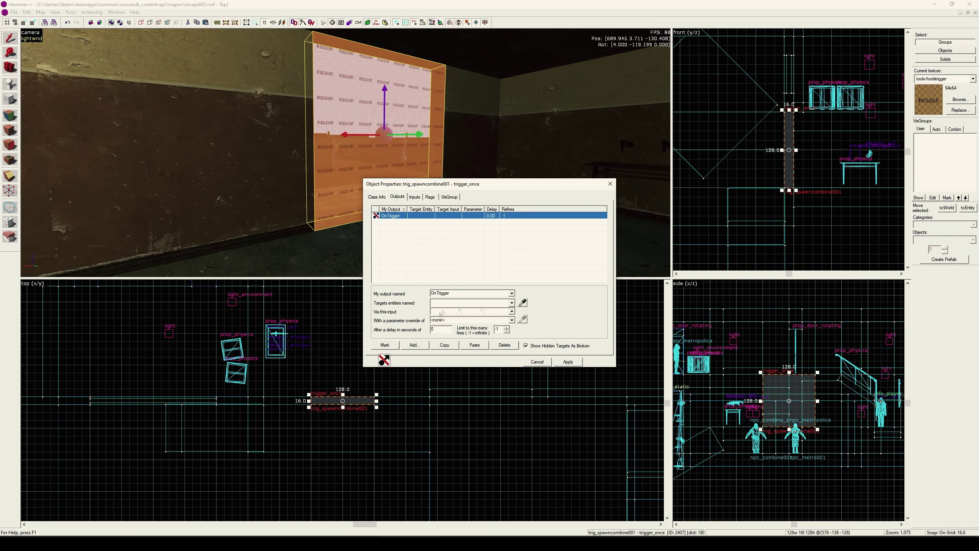
click(471, 311)
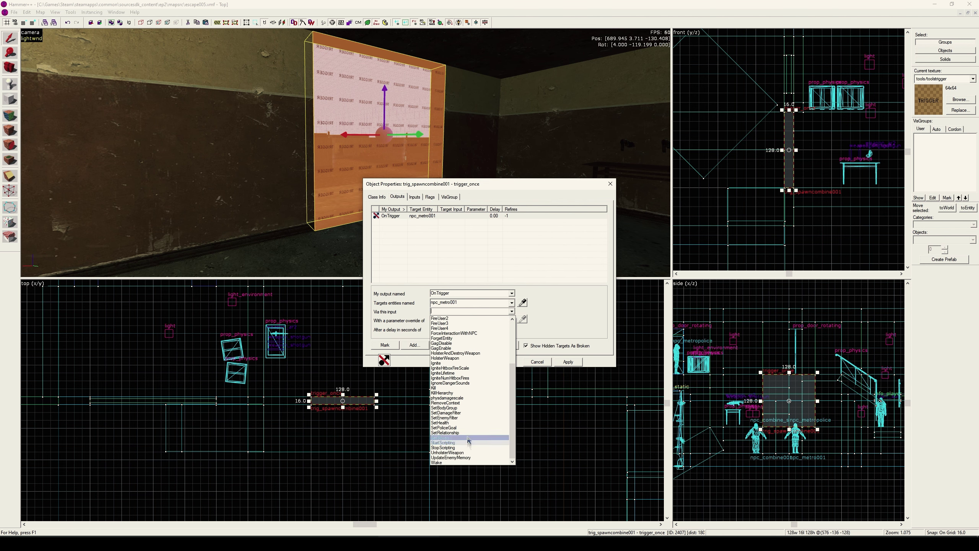
click(439, 462)
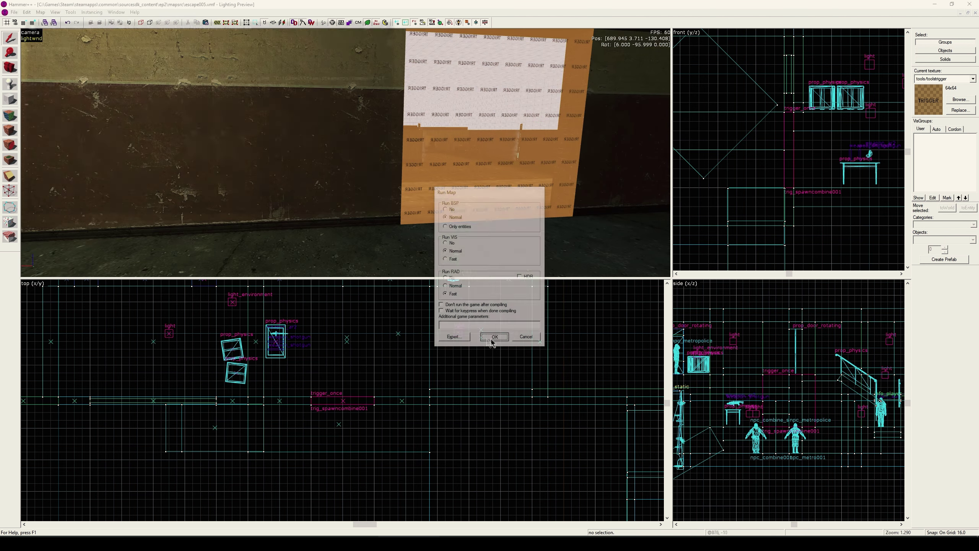
Compile the map with normal BSP, normal VIS and fast RAD, and load the pointfile to trace the leak.
click(494, 336)
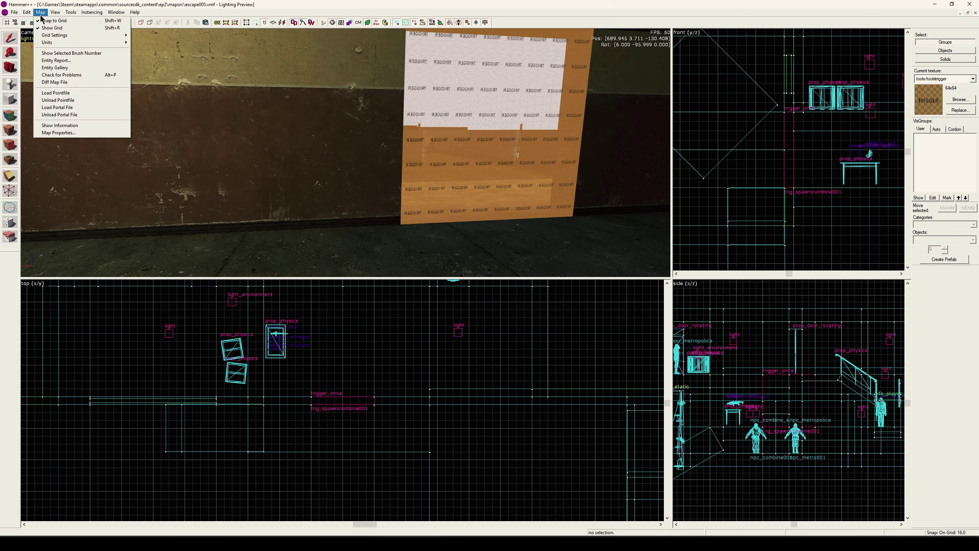
click(62, 123)
Stretch the floor slab of the Combine console room outward under its outer walls to close the leak.
click(346, 153)
drag(236, 310, 235, 303)
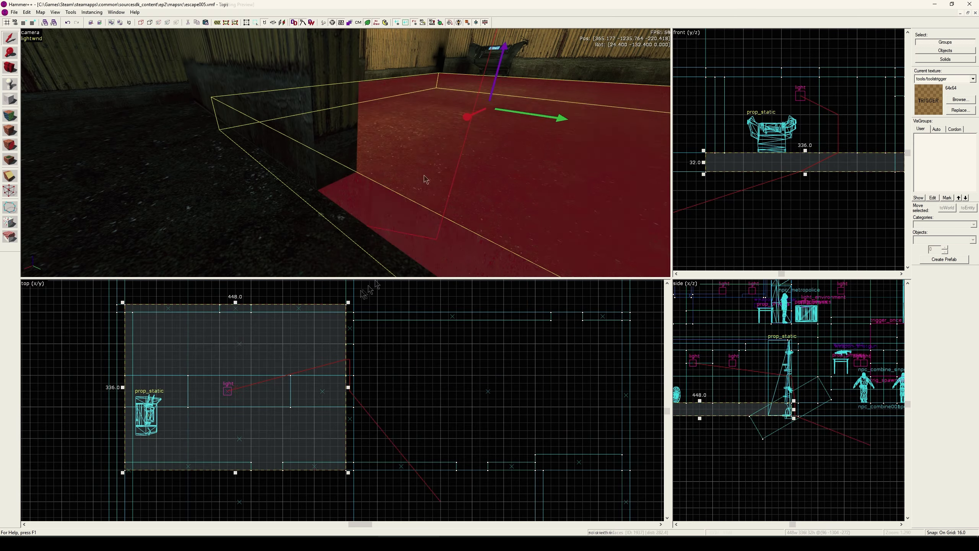
key(ctrl+z)
drag(236, 472, 236, 487)
key(ctrl+z)
drag(348, 391, 355, 397)
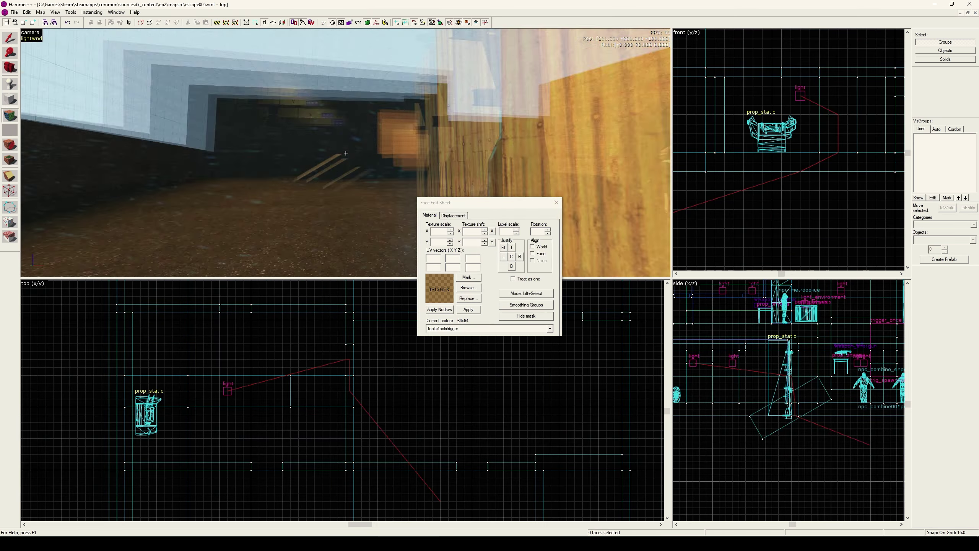
click(346, 153)
key(Escape)
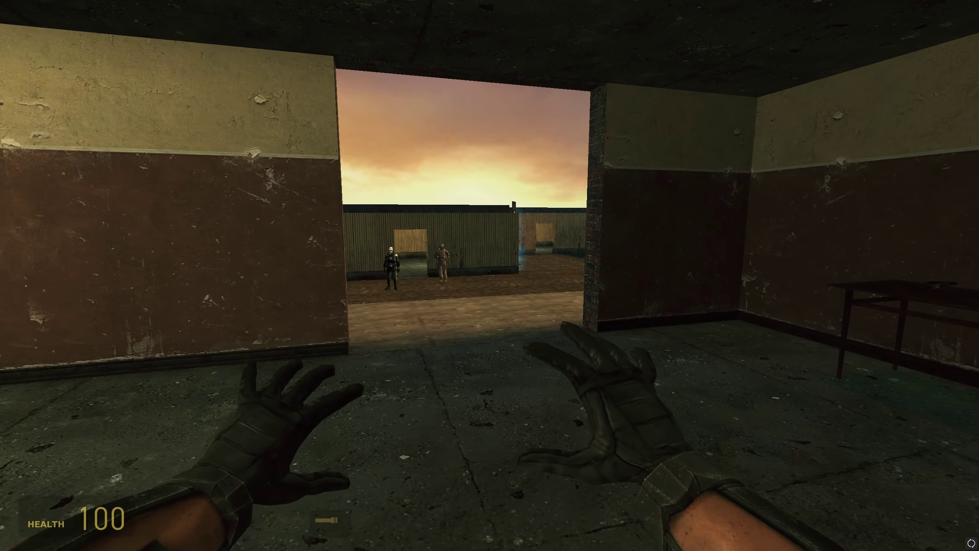
Playtest the map by taking the shotgun from the table and walking out into the yard.
key(w)
key(d)
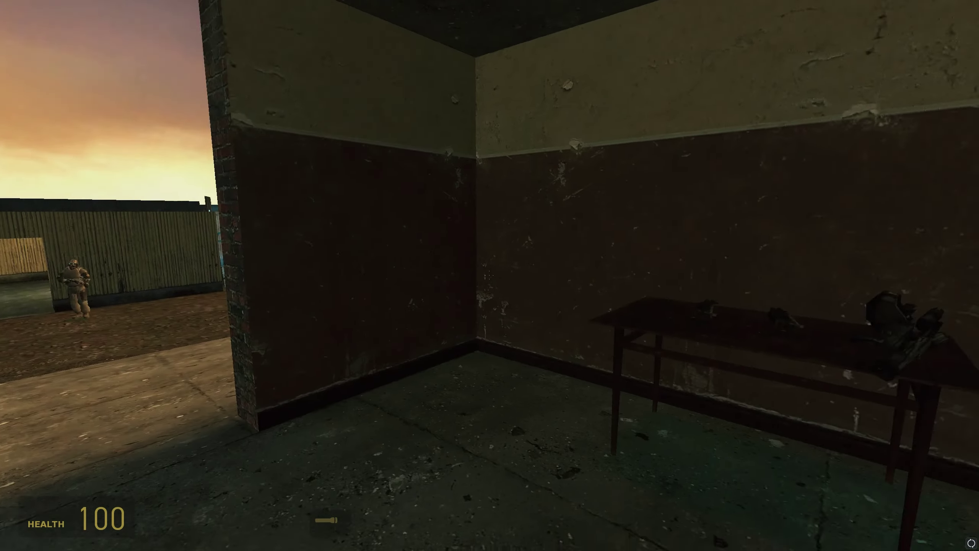
key(w)
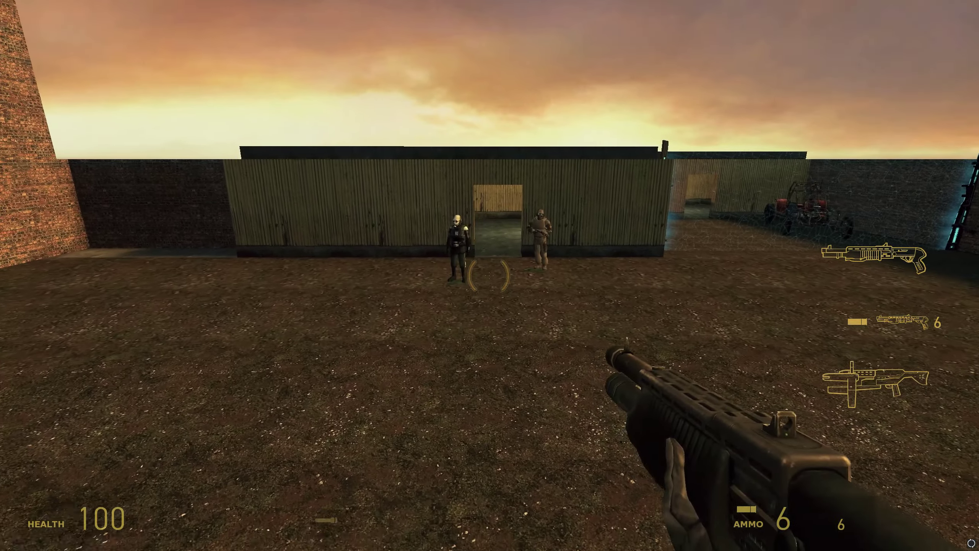
key(s)
key(w)
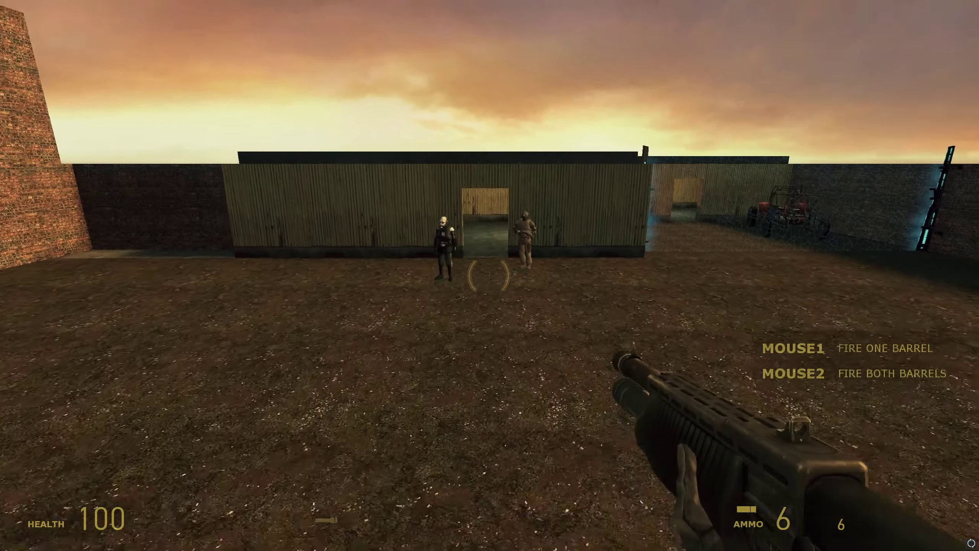
Shoot at the metropolice and Combine soldier outside the metal building to test their reaction, and end the playtest.
key(w)
click(488, 275)
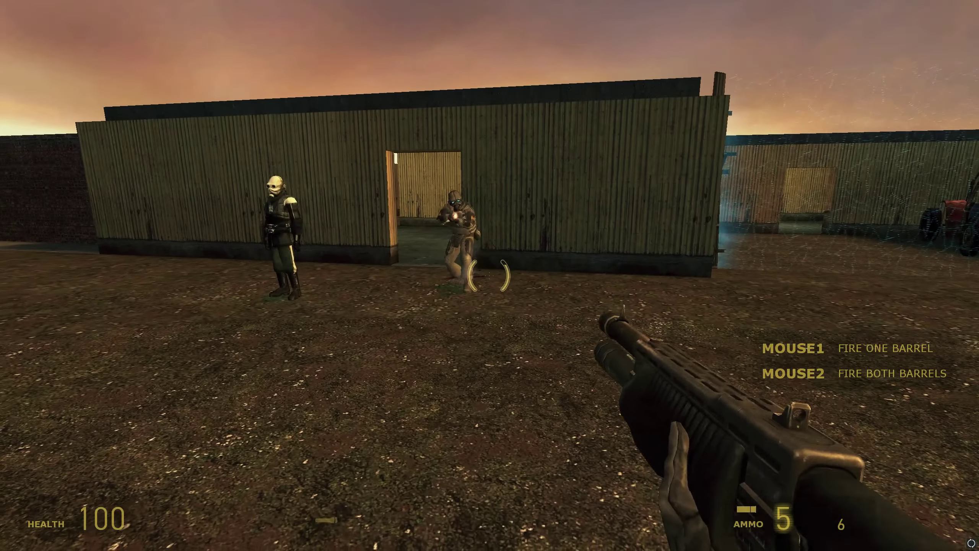
key(w)
click(488, 275)
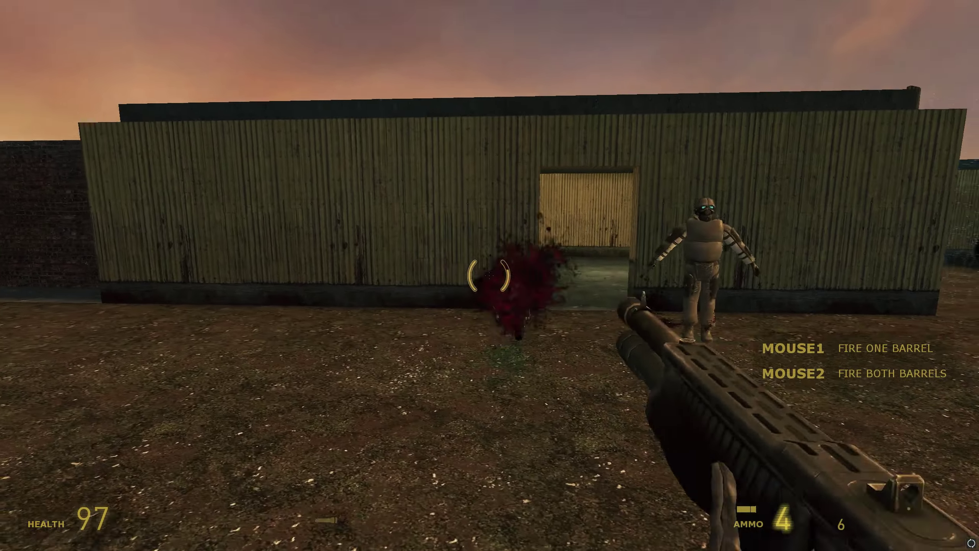
key(w)
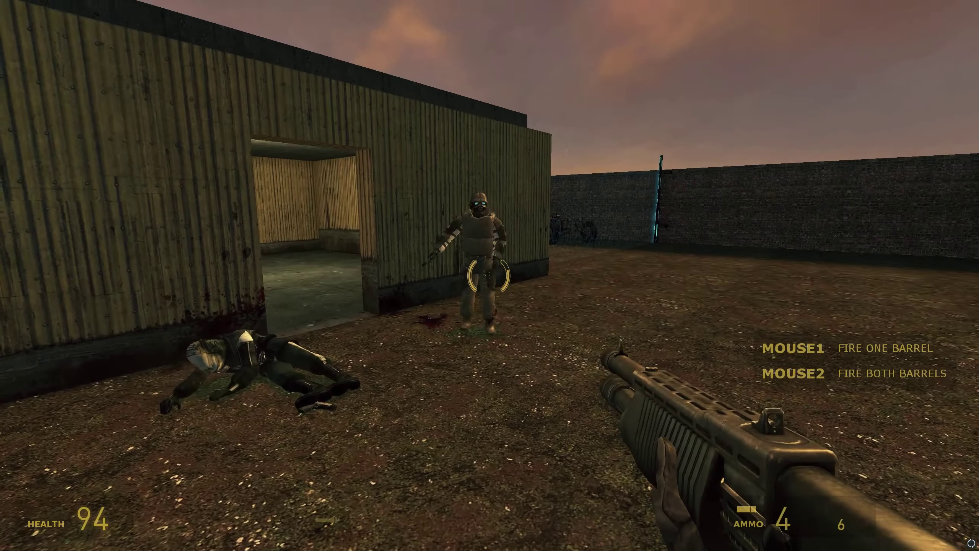
key(Escape)
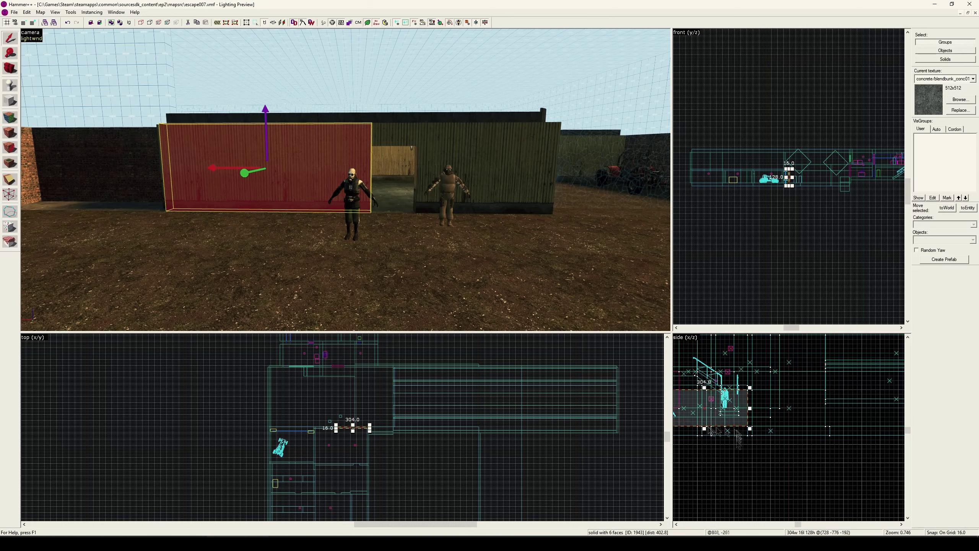
Cut a wide window opening into the 304 unit metal wall section beside the building's doorway.
drag(804, 403, 804, 402)
drag(786, 401, 842, 402)
middle_drag(841, 401, 814, 401)
drag(791, 401, 808, 401)
middle_drag(815, 405, 850, 405)
drag(850, 408, 782, 408)
shift+drag(783, 407, 852, 407)
drag(851, 407, 816, 386)
key(Escape)
Move the Combine soldier and the metropolice from the yard into the metal building, behind its front wall.
key(z)
key(w)
key(z)
click(443, 185)
scroll(324, 432, up, 9)
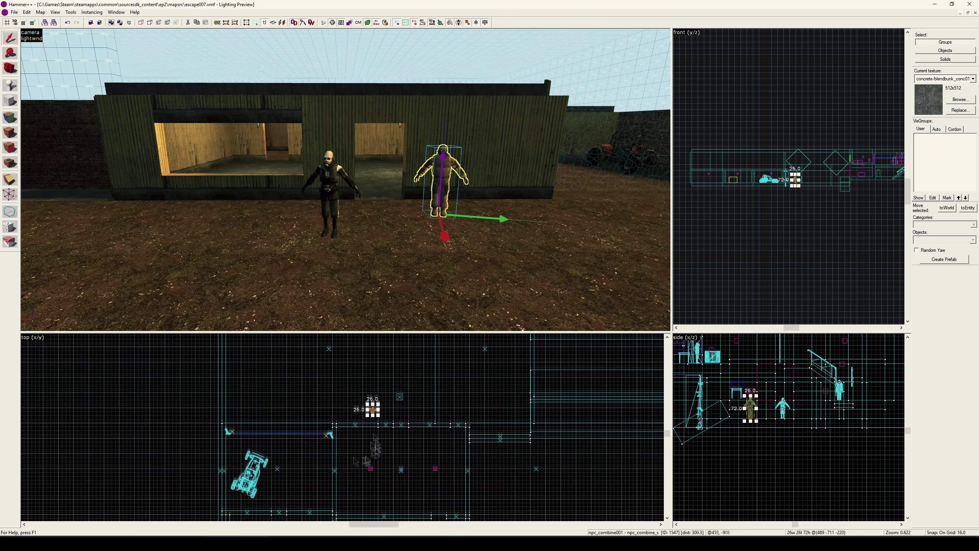
drag(352, 378, 496, 430)
click(329, 182)
drag(410, 347, 335, 449)
Open the metropolice NPC's properties inside the metal building and look through them.
key(z)
key(w)
key(z)
double_click(328, 186)
drag(511, 266, 512, 295)
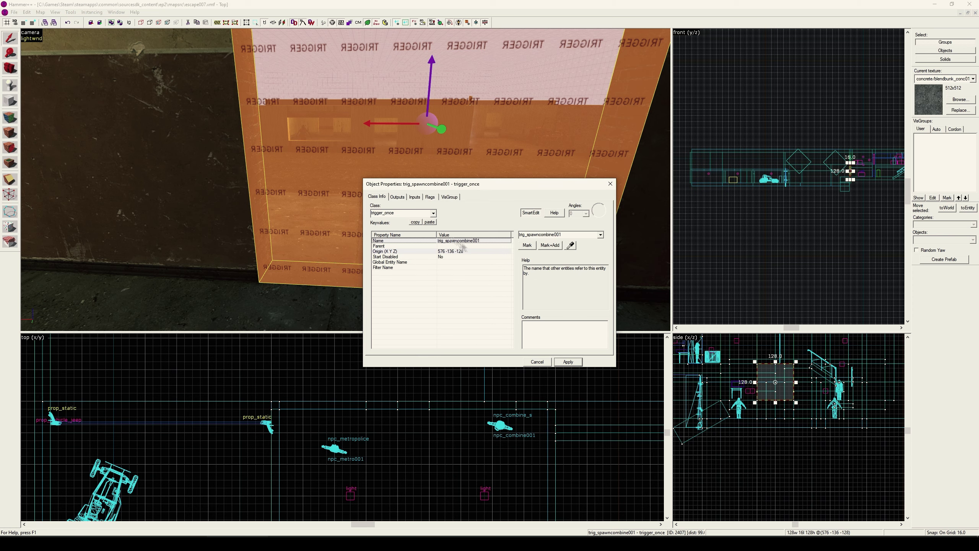
Add an OnTrigger output to trig_spawncombine001, choose its target input and copy the output.
click(397, 197)
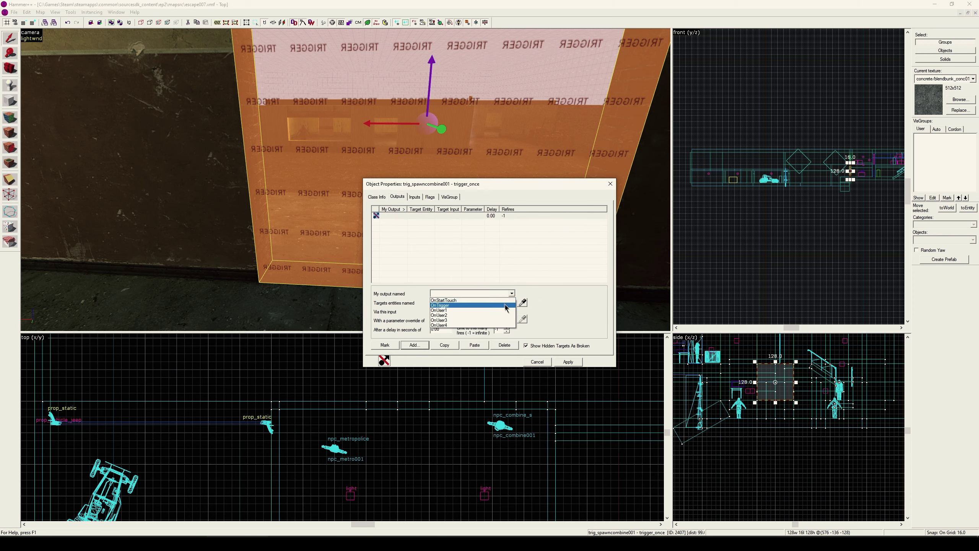
click(505, 310)
click(511, 311)
scroll(489, 479, down, 4)
click(495, 462)
click(449, 346)
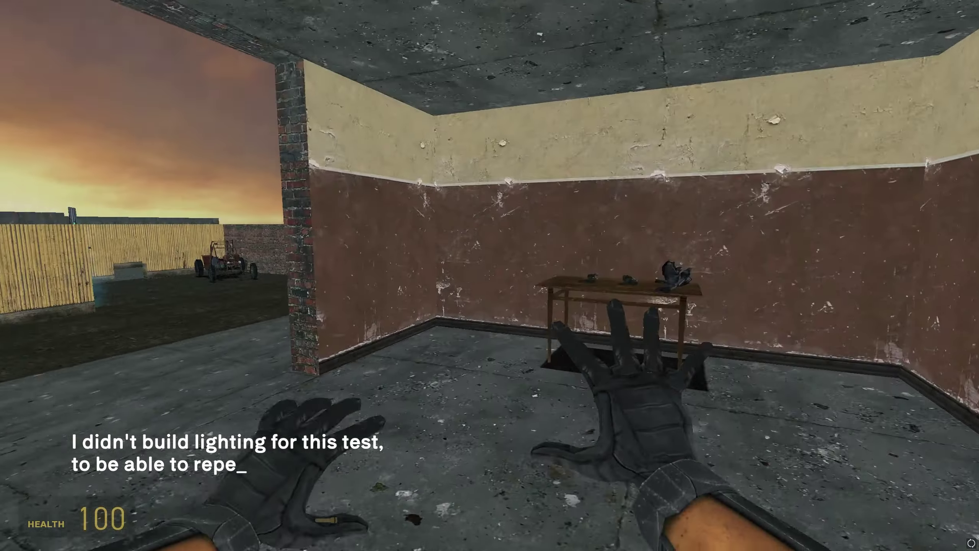
Playtest the unlit build by taking the shotgun, going out through the doorway and firing at the NPCs.
key(d)
key(a)
key(a)
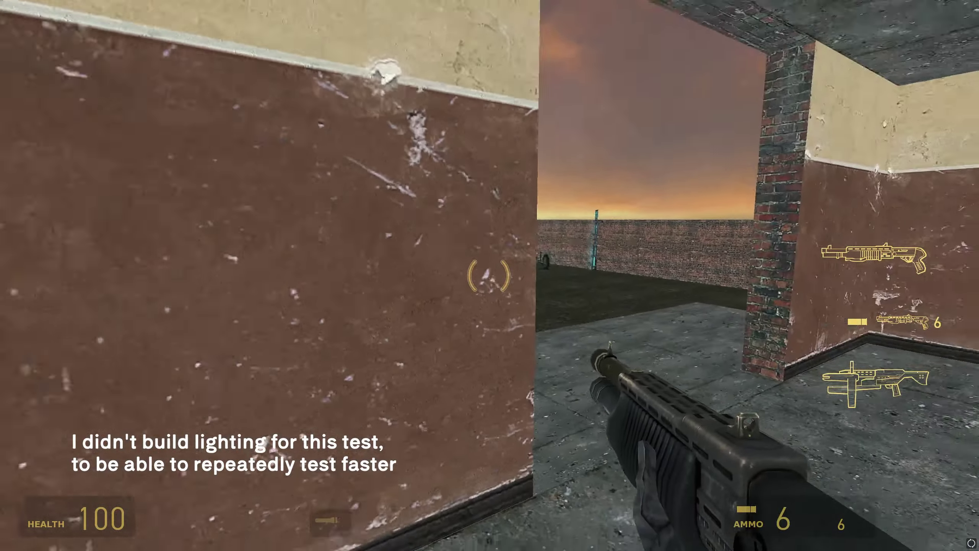
key(d)
key(w)
click(489, 276)
key(a)
key(d)
key(shift+w)
click(490, 275)
key(Escape)
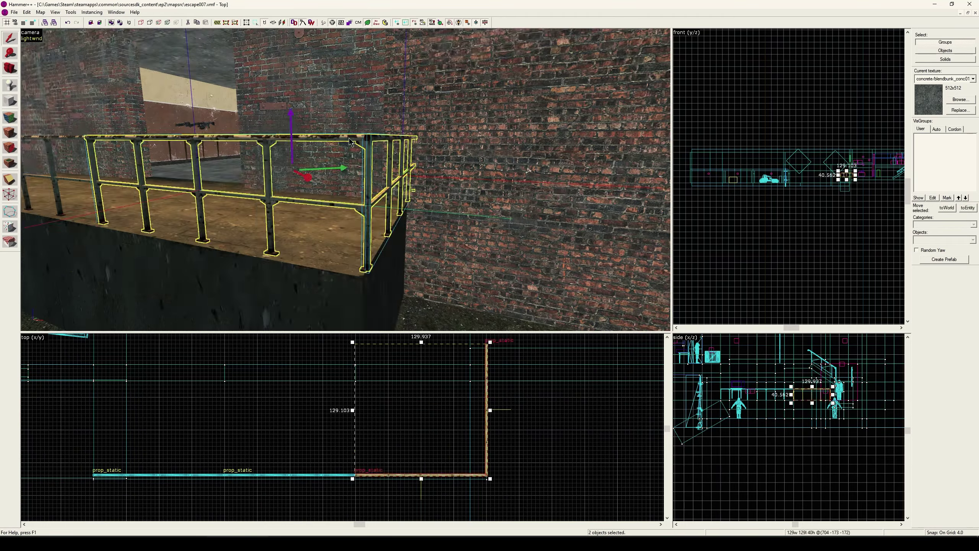
Filter the textures by "los" and make tools/toolsblock_los the current texture.
click(347, 185)
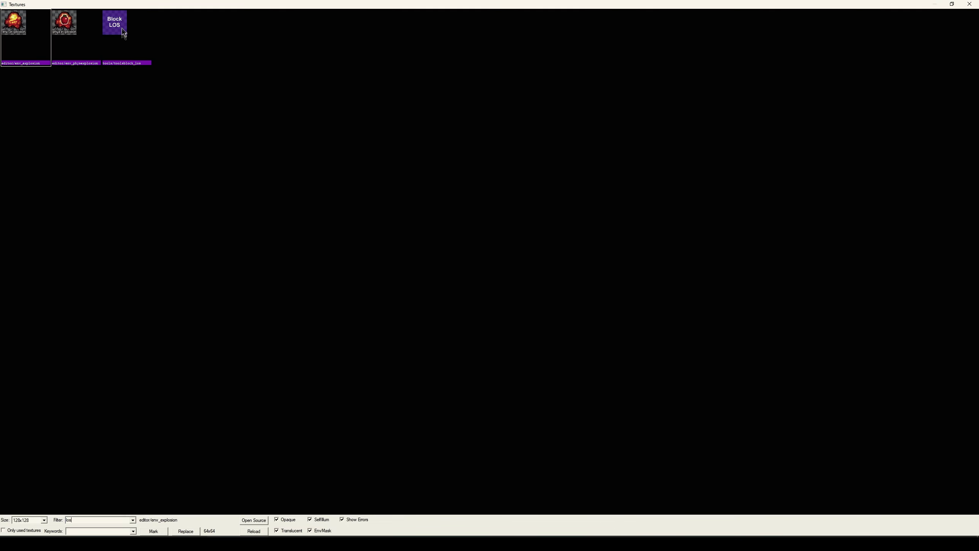
double_click(116, 24)
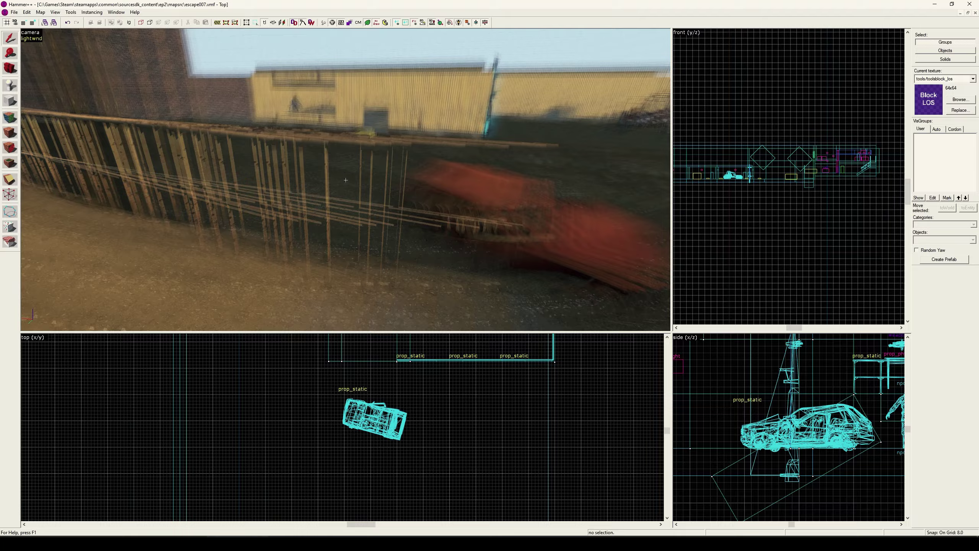
Browse the car models and pick laundry_cart002.mdl as a prop for the yard.
click(360, 247)
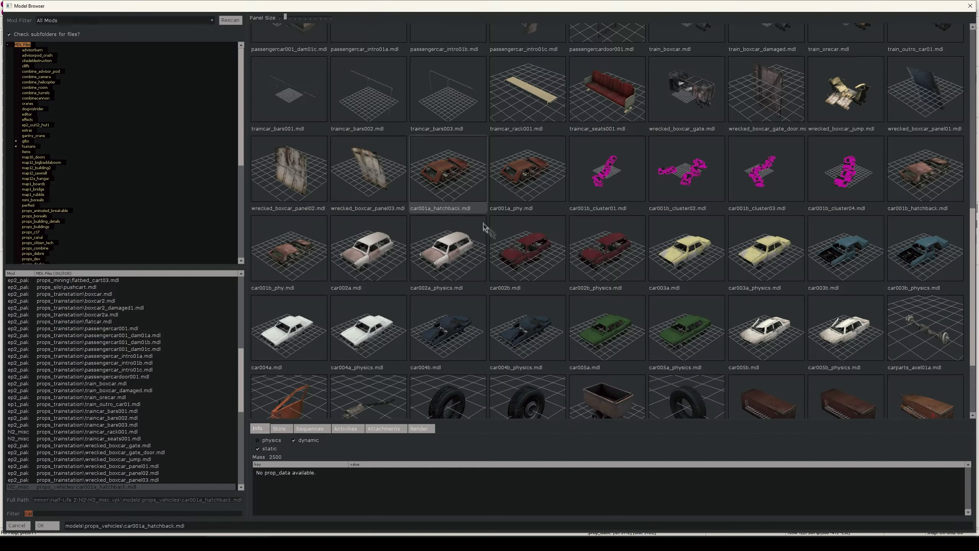
scroll(485, 227, down, 3)
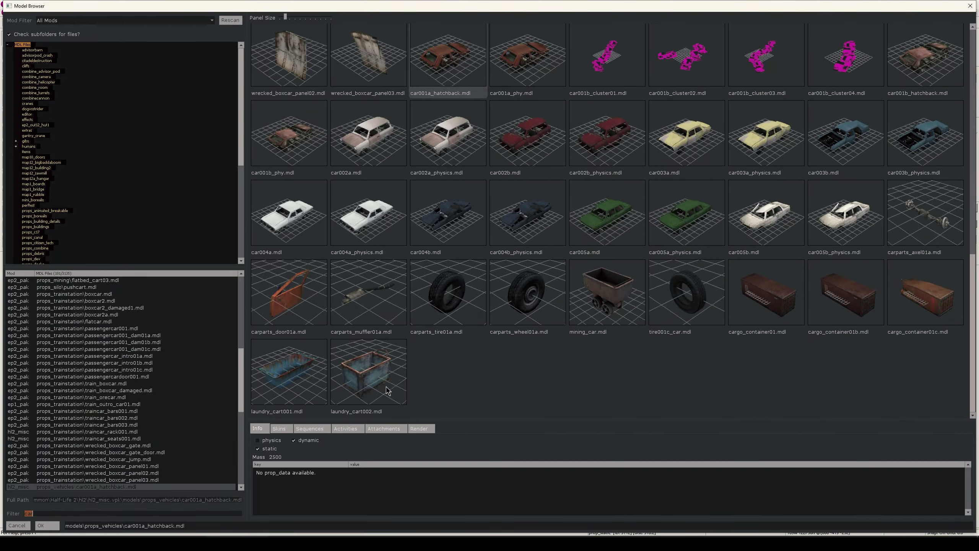
double_click(388, 389)
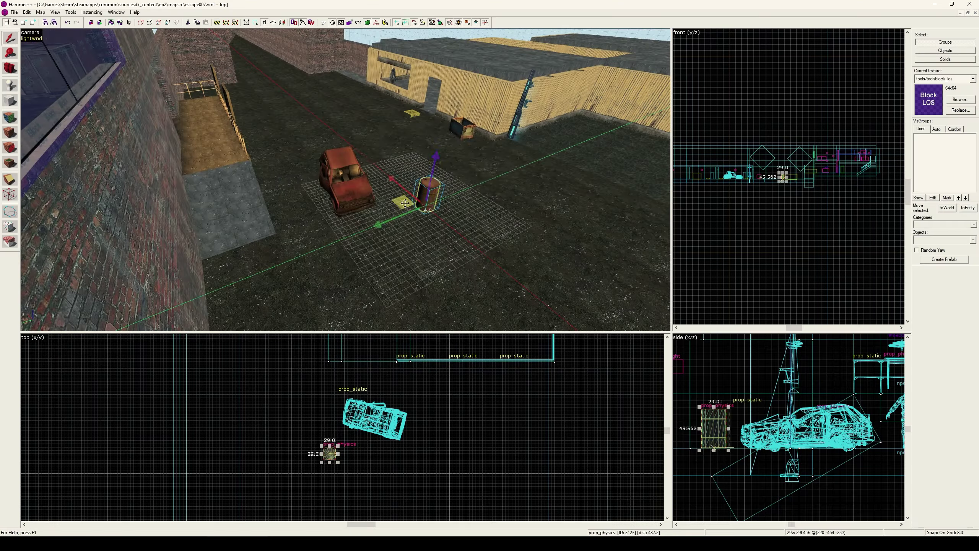
Reposition the pale barrier prop_static in front of the railing, between the two wrecked cars.
click(345, 180)
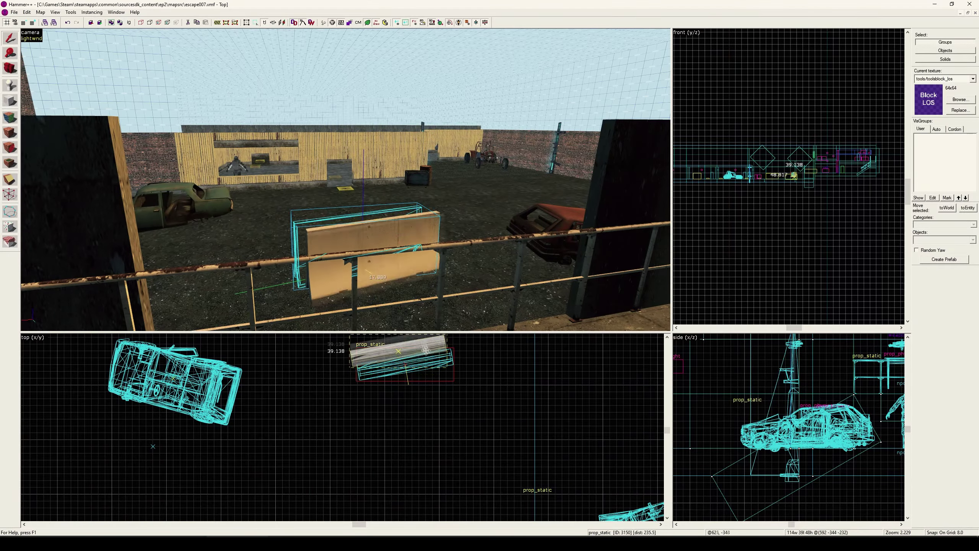
drag(424, 343, 523, 371)
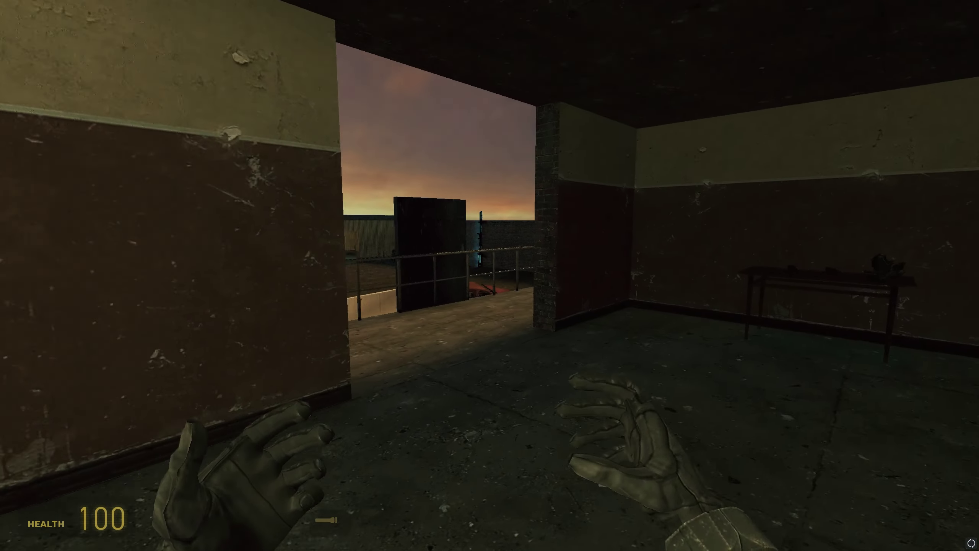
Playtest the lit build by taking the shotgun, going out through the doorway and dropping over the railing into the yard.
key(d)
key(w)
key(a)
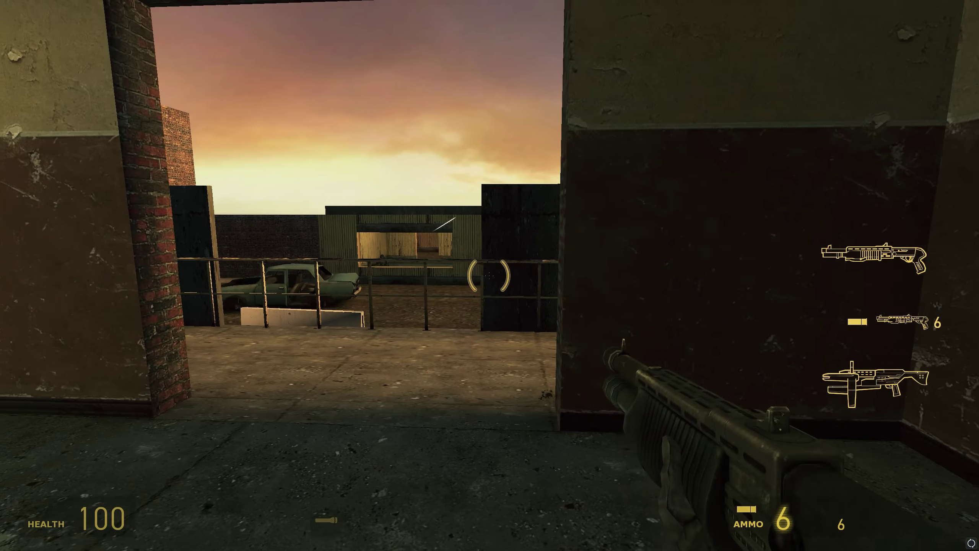
key(w)
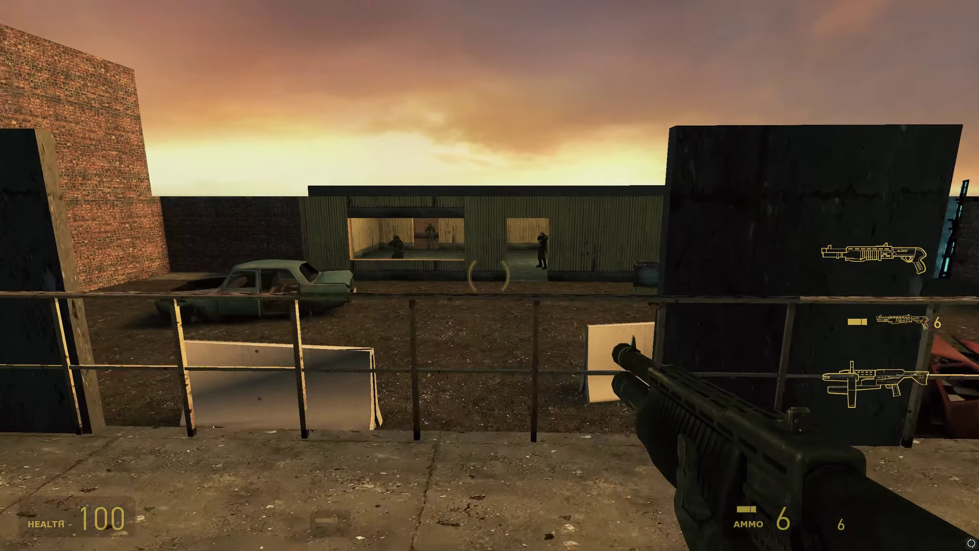
key(d)
key(ctrl)
key(s)
key(w)
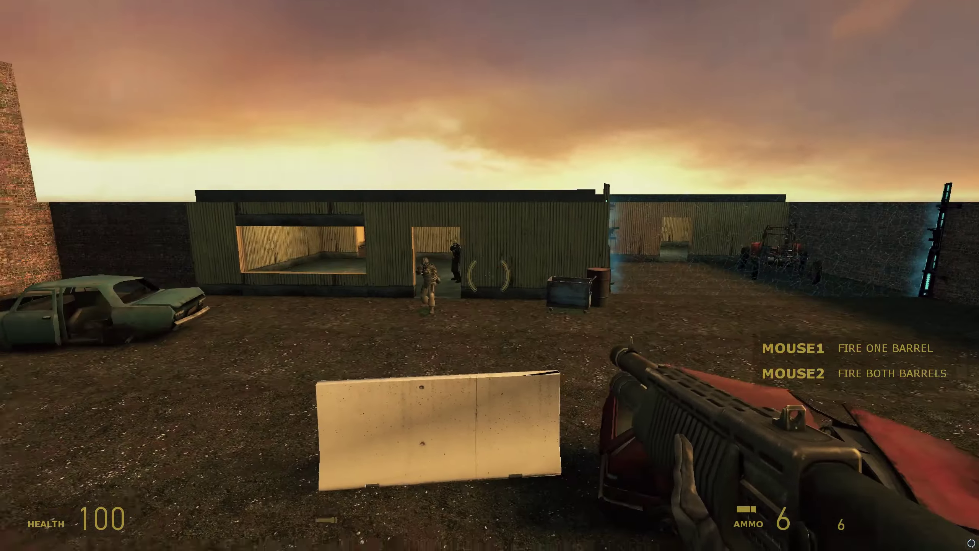
Fight the Combine soldiers in the yard, using the concrete barrier and the red car as cover.
click(489, 275)
key(w)
key(ctrl)
key(a)
key(w)
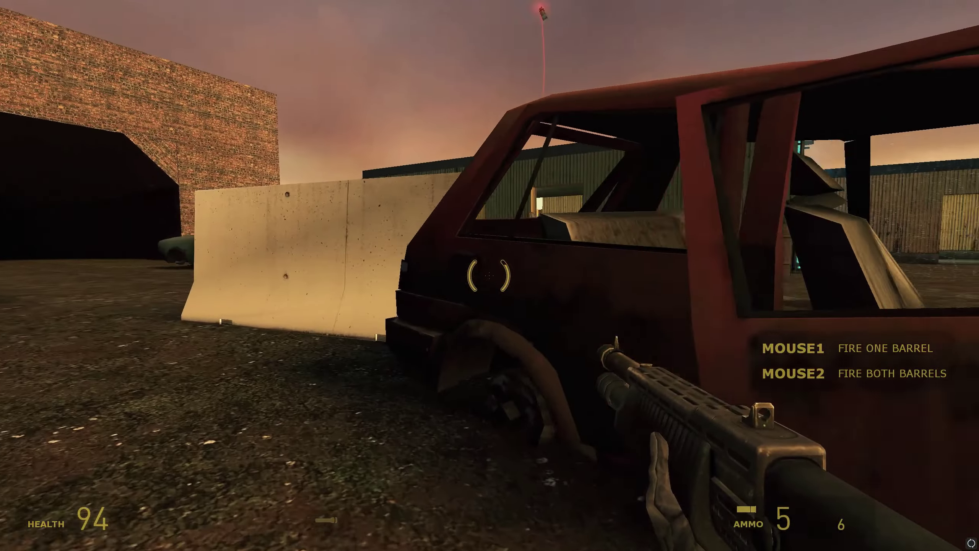
click(489, 276)
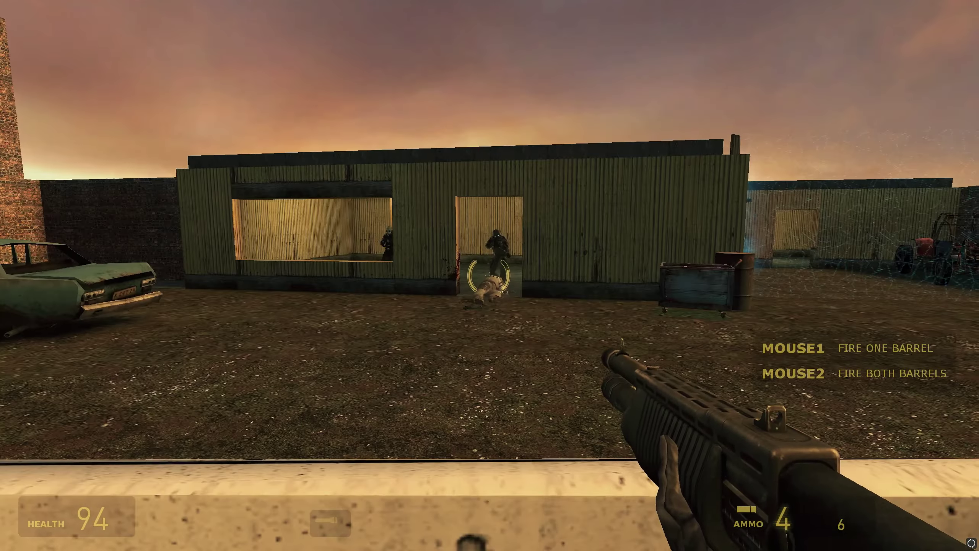
right_click(489, 276)
key(ctrl)
key(s)
key(a)
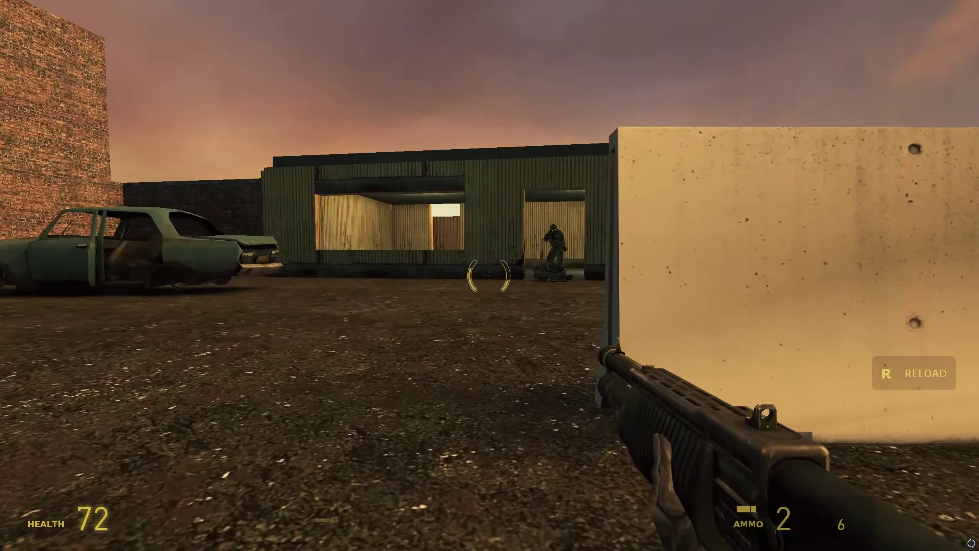
Reload the shotgun and shoot the remaining soldier in the metal building's doorway.
key(r)
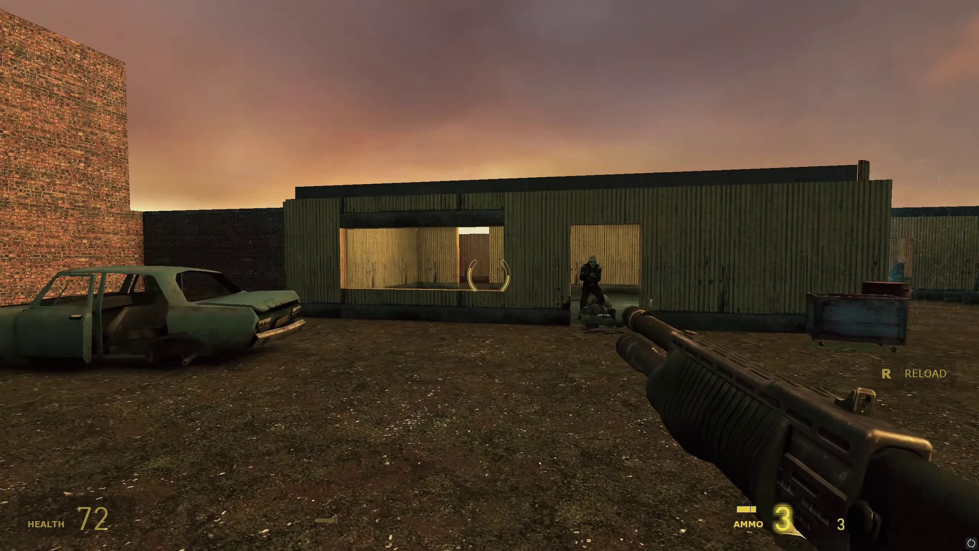
key(w)
click(488, 275)
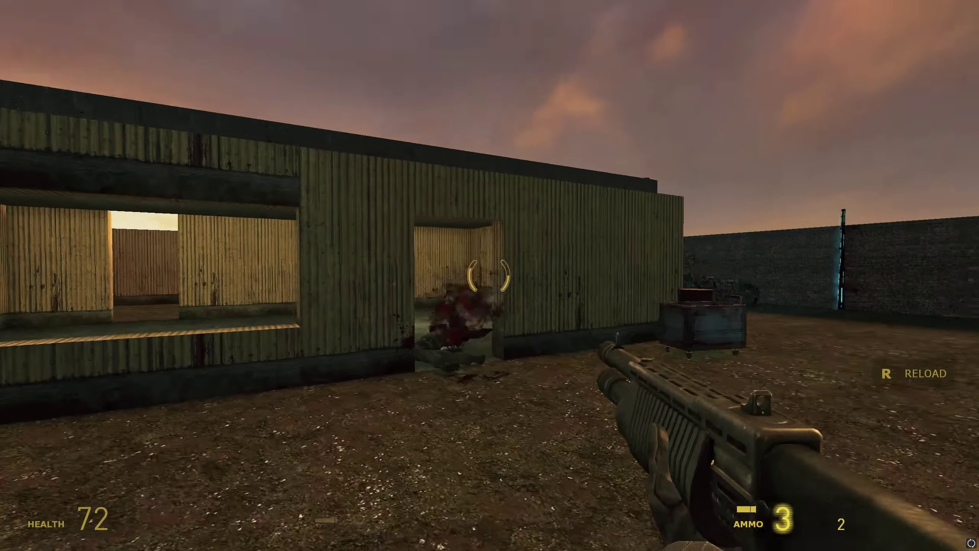
key(s)
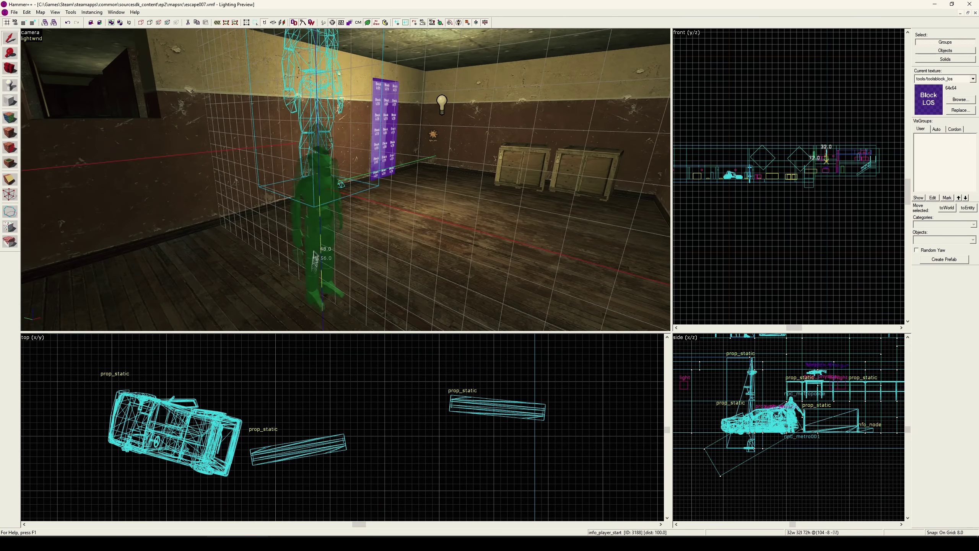
Center the 2D views on the player start, run the map and inspect the yard through the upper room's window.
key(ctrl+e)
click(343, 426)
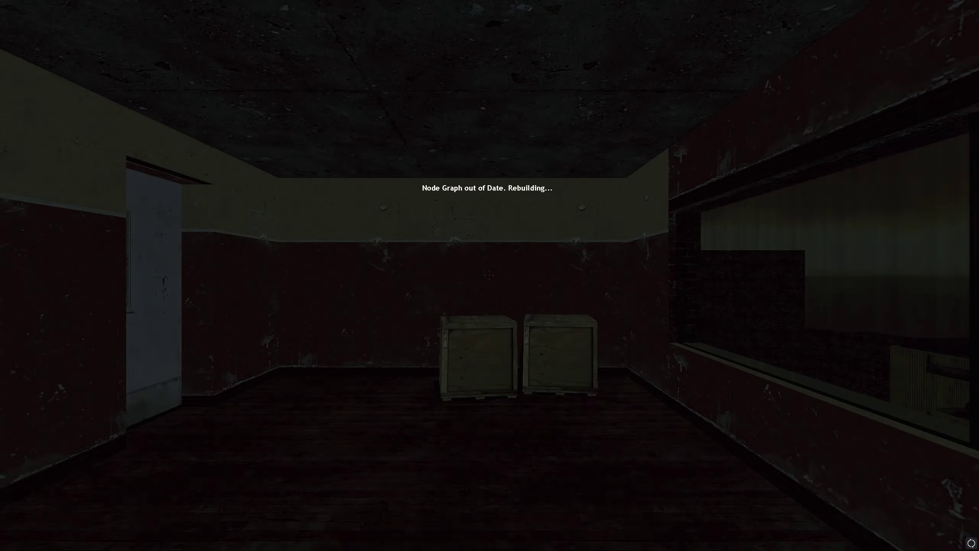
key(w)
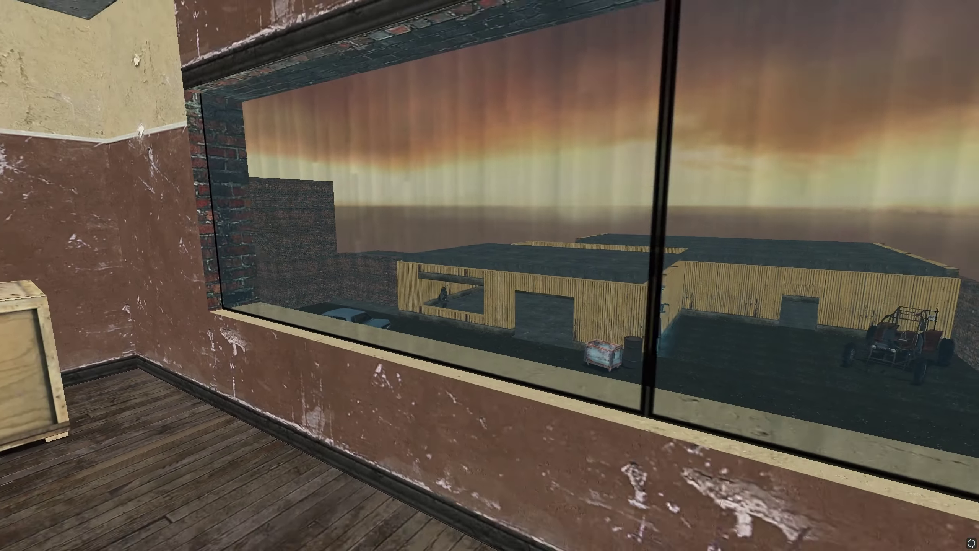
key(w)
key(s)
key(d)
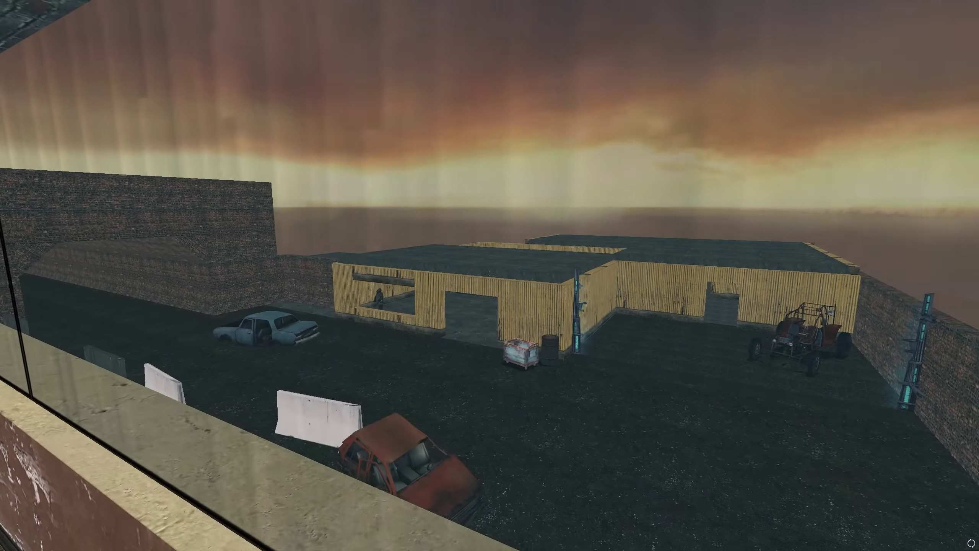
key(s)
key(w)
key(a)
key(w)
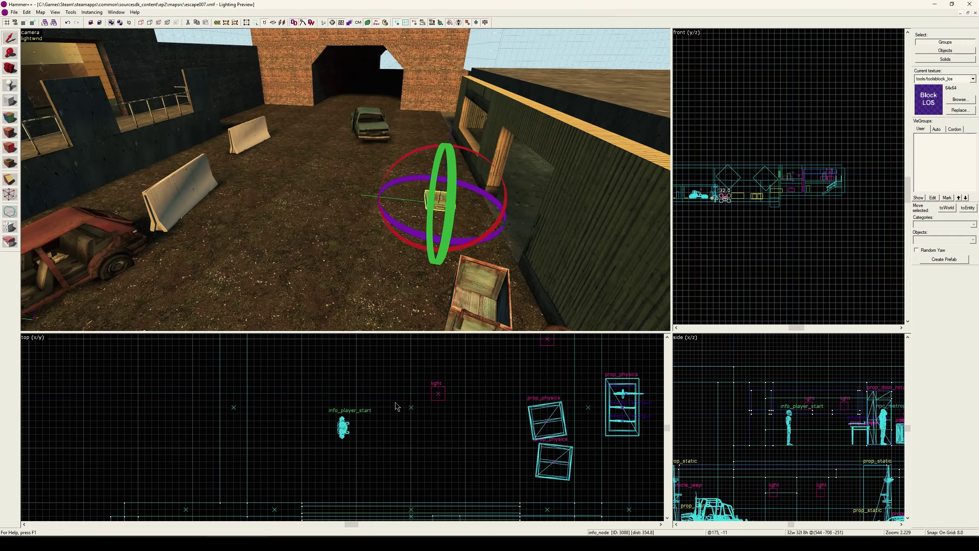
Widen the doorway in the metal building's front wall by adjusting the wall brushes around it.
click(486, 422)
key(z)
click(347, 180)
click(160, 225)
ctrl+click(267, 162)
drag(335, 155, 319, 161)
click(336, 115)
Open the properties of the npc_combine_s beside the building and review its flags and class settings.
key(z)
double_click(346, 179)
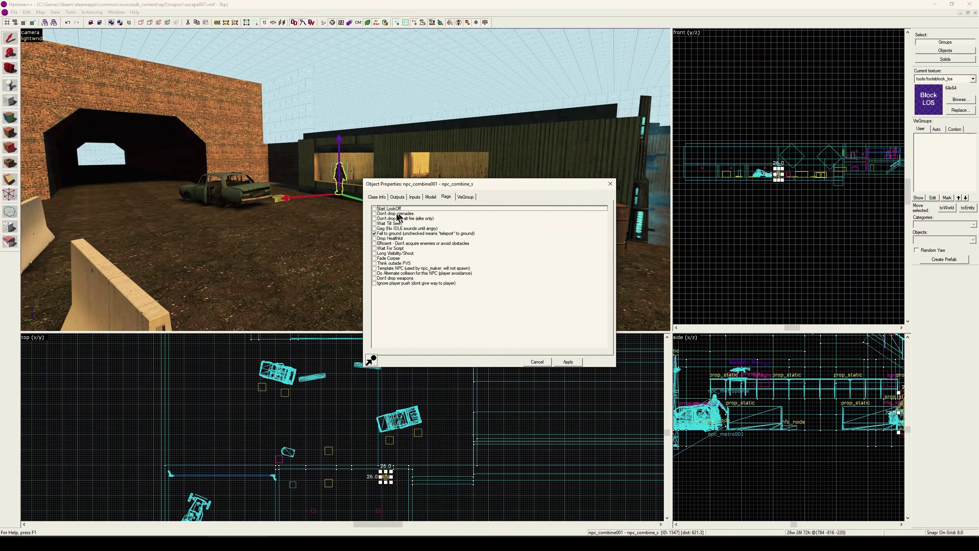
click(376, 196)
scroll(466, 321, down, 5)
key(Escape)
key(z)
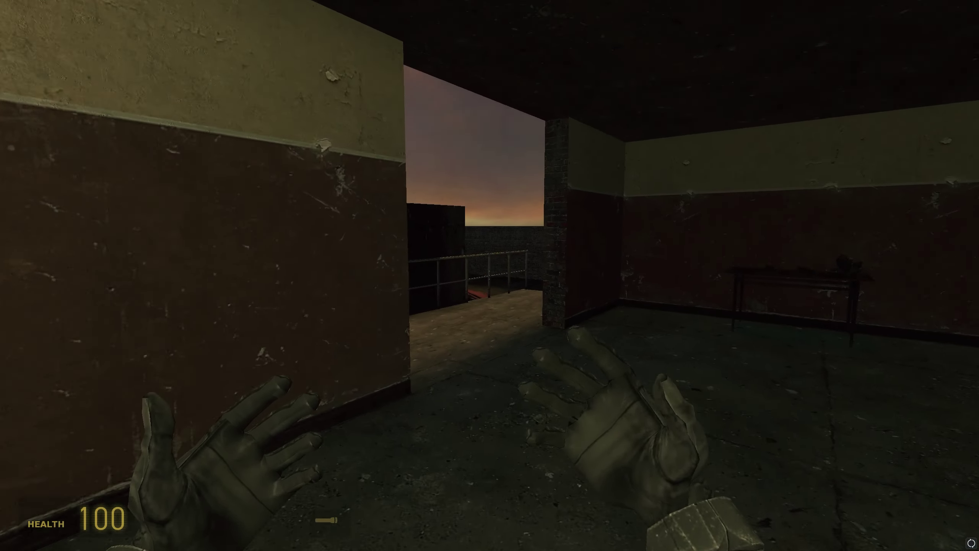
Playtest the widened doorway by taking the shotgun and firing at the soldiers from the railed walkway.
key(w)
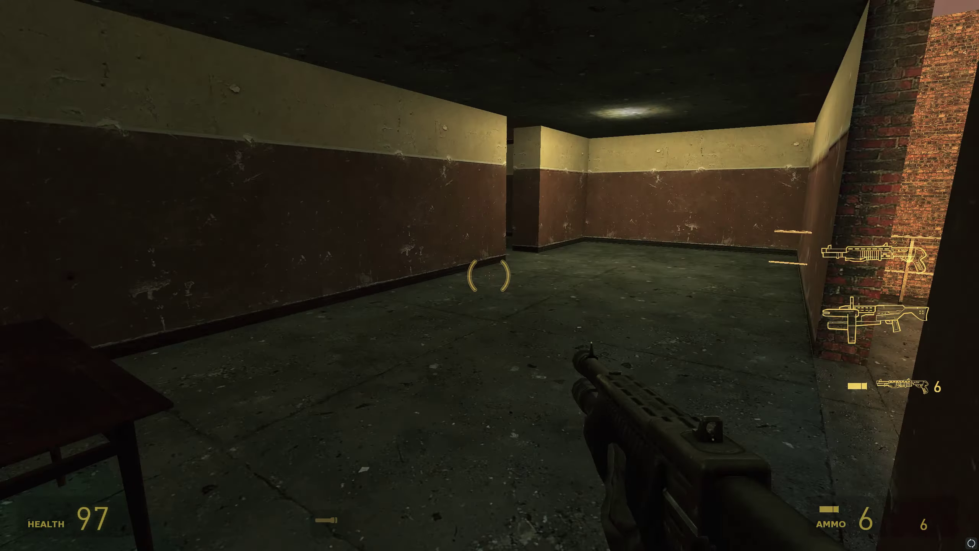
key(w)
click(489, 276)
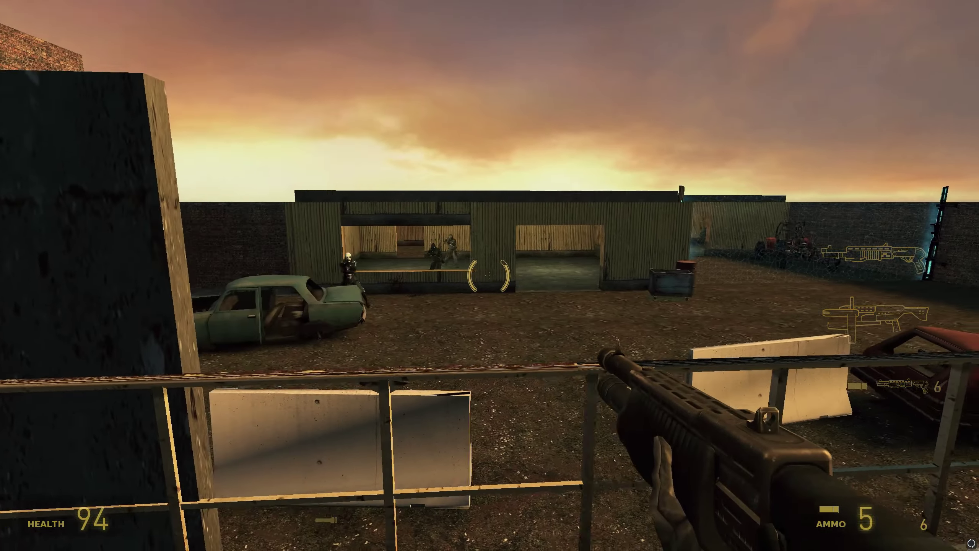
click(490, 276)
key(d)
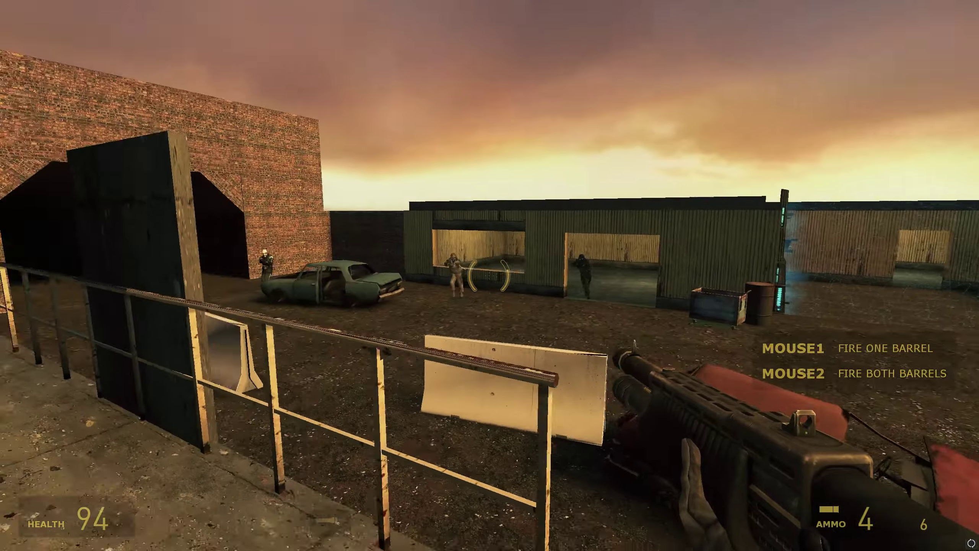
Enter the yard beside the red car, shoot the approaching soldier and move along behind the concrete barriers.
key(w)
click(490, 276)
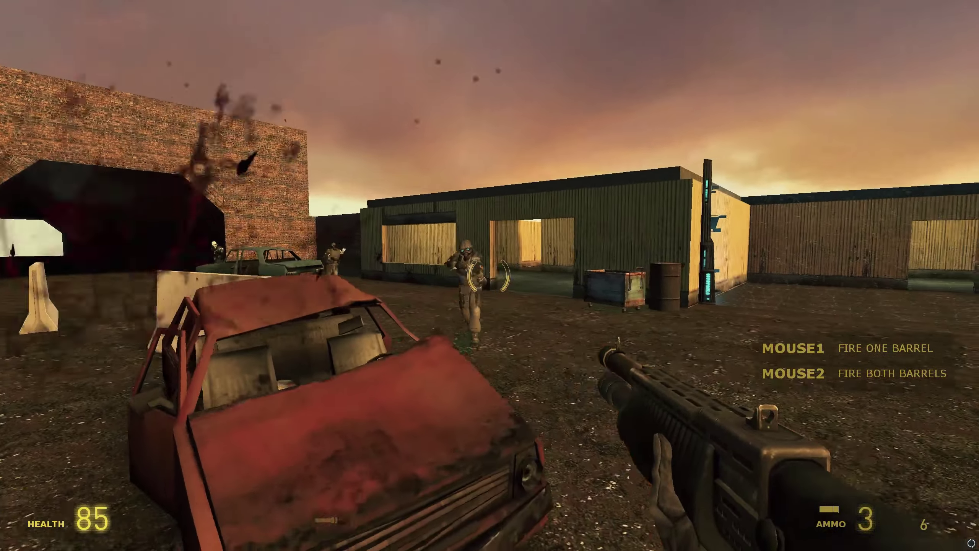
click(489, 275)
key(s)
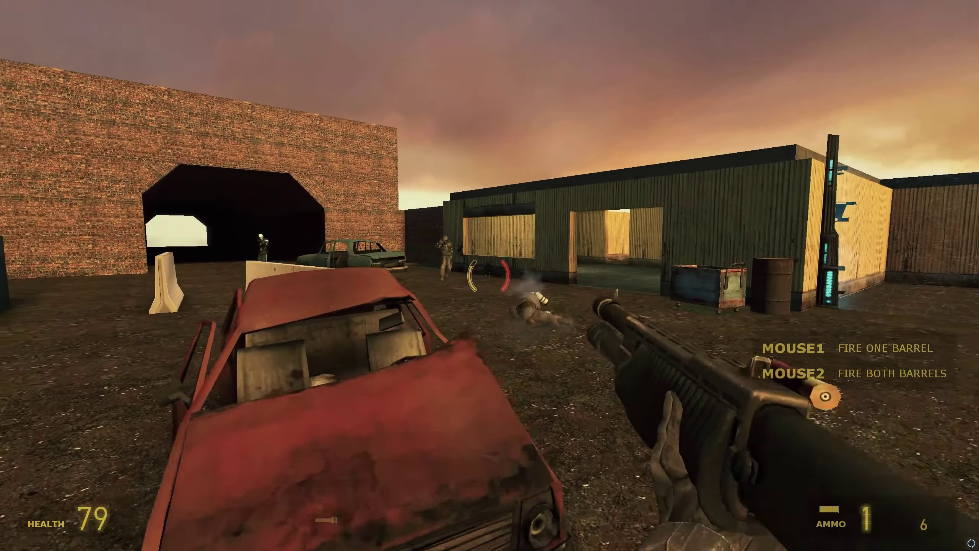
key(ctrl)
key(a)
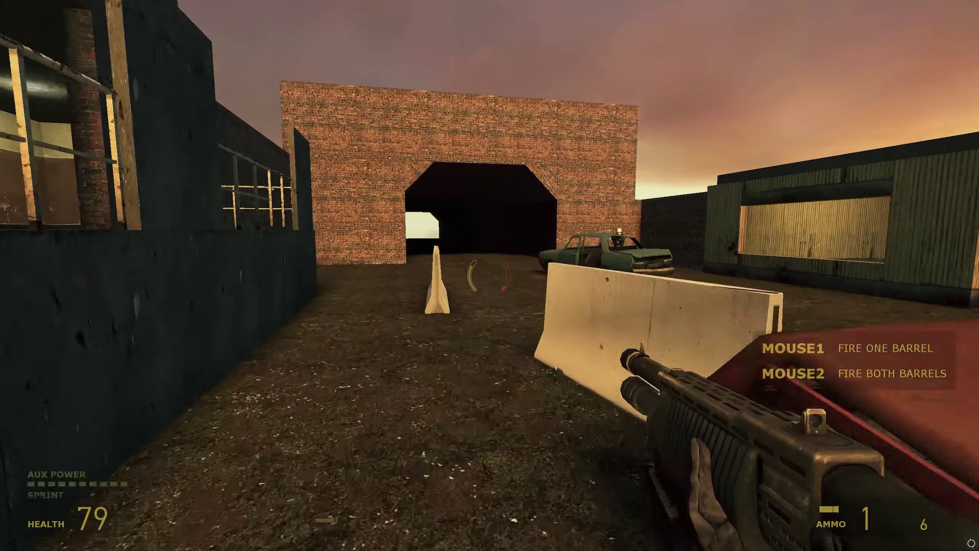
key(w)
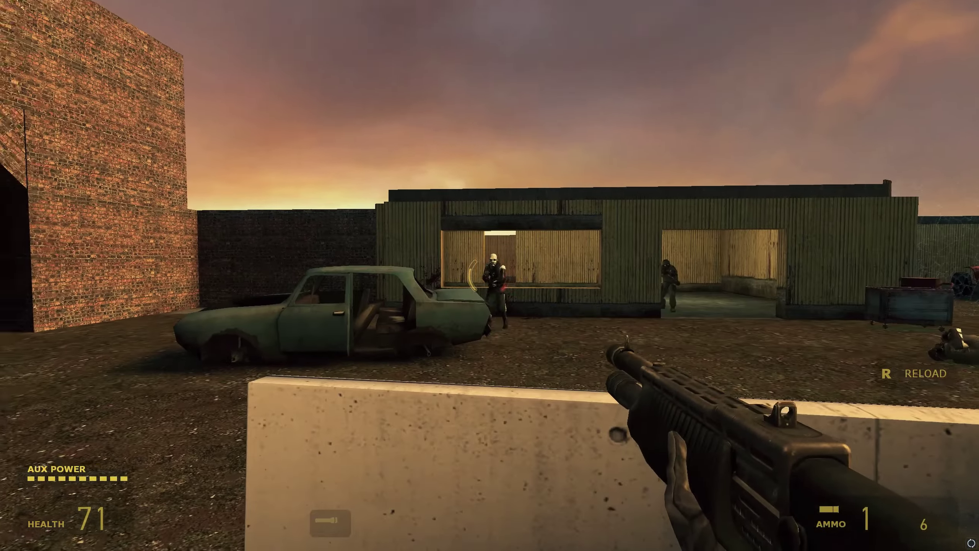
Shoot and reload from behind the barrier to clear the remaining soldiers, and walk into the metal building.
click(489, 276)
key(ctrl)
key(r)
click(490, 275)
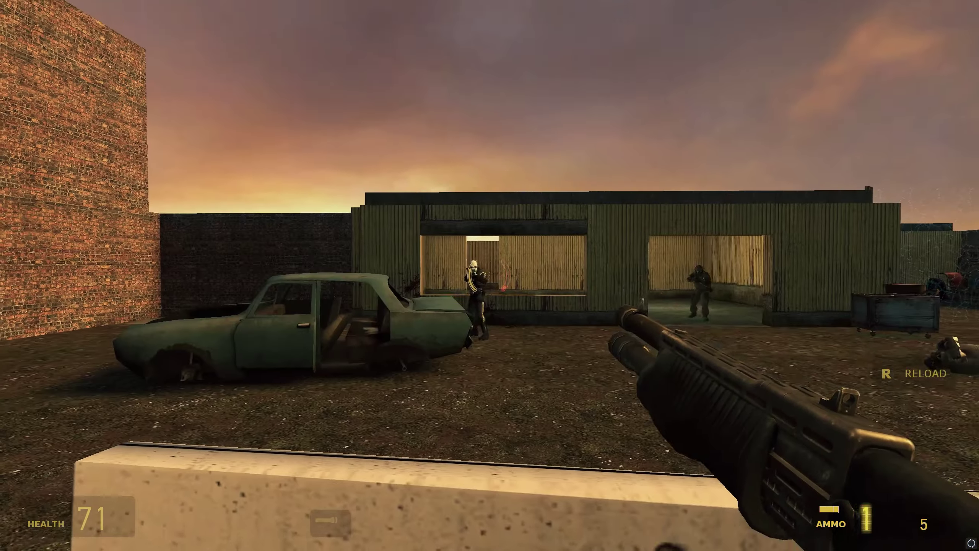
key(ctrl)
key(r)
key(w)
click(490, 276)
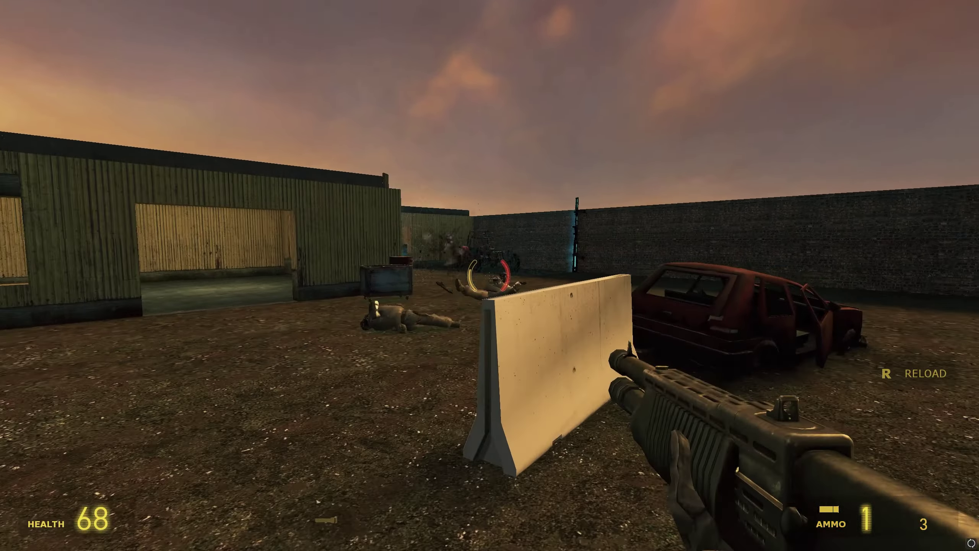
key(r)
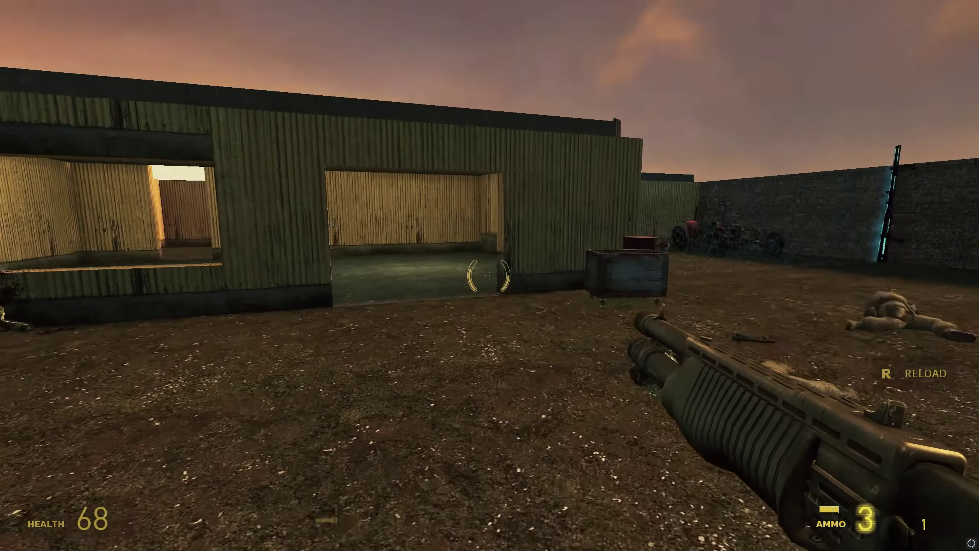
key(w)
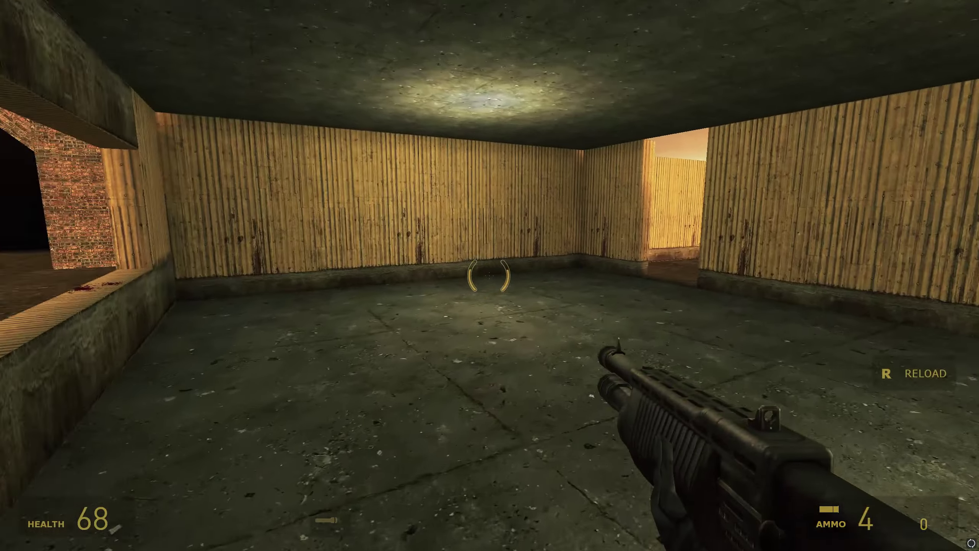
Leave the playtest and review the design notes on the climactic battle to the vehicle.
key(Escape)
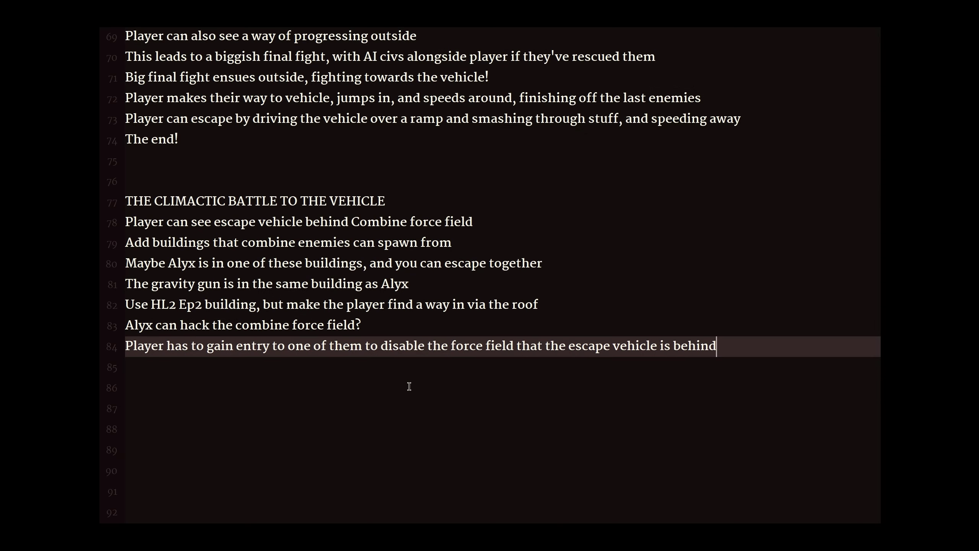
click(409, 386)
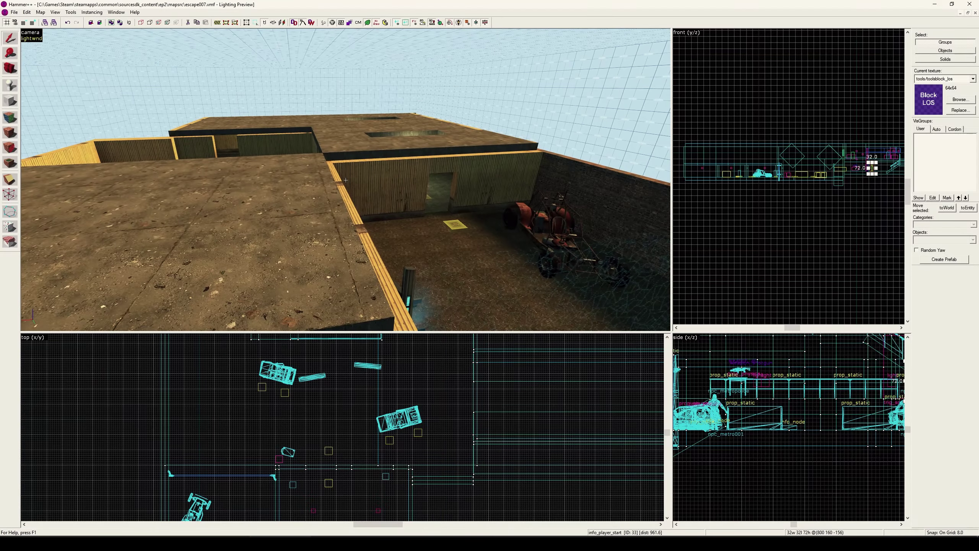
Switch back to Hammer++ and shorten the partition wall brush inside the metal building.
key(a)
key(w)
key(z)
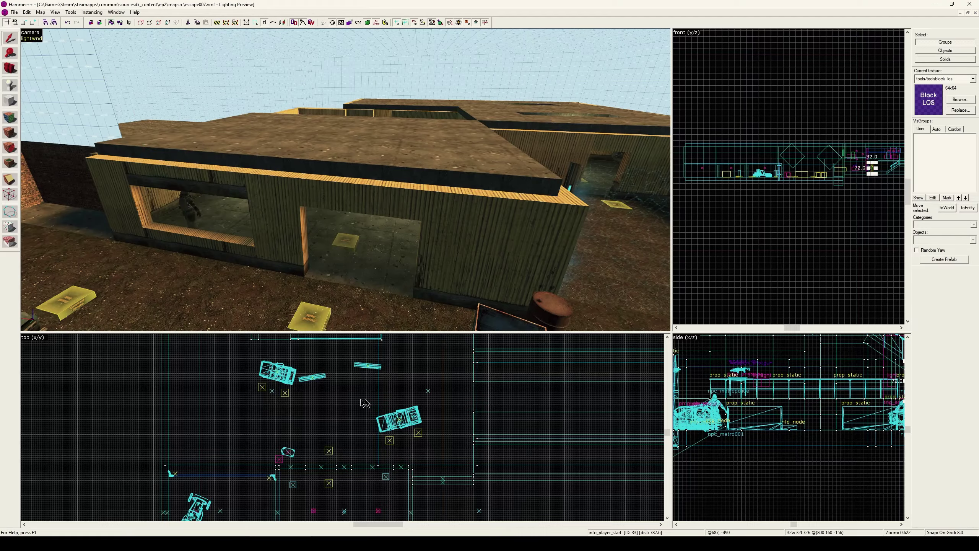
scroll(362, 406, up, 2)
key(shift+z)
scroll(434, 335, down, 1)
key(shift+z)
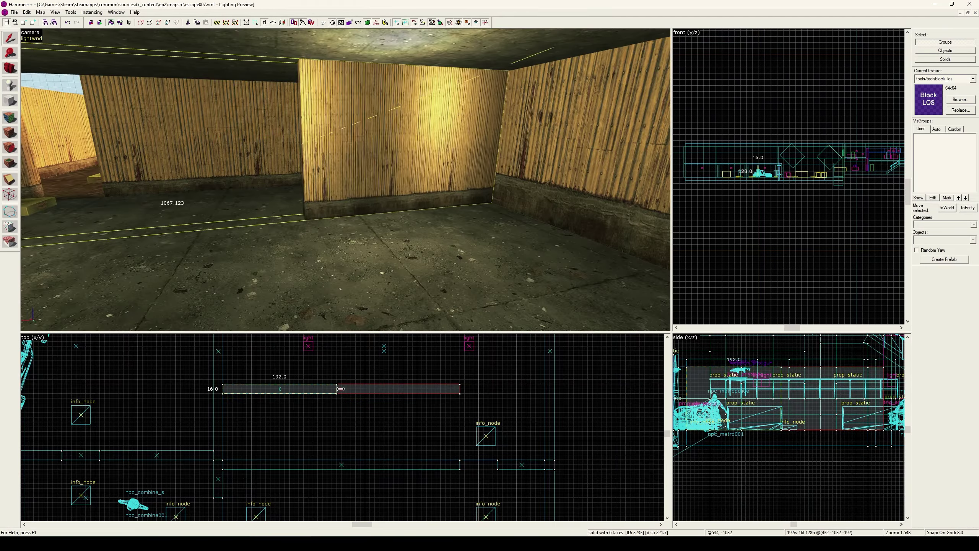
mouse_move(461, 393)
mouse_down()
mouse_move(312, 460)
mouse_move(313, 404)
mouse_up()
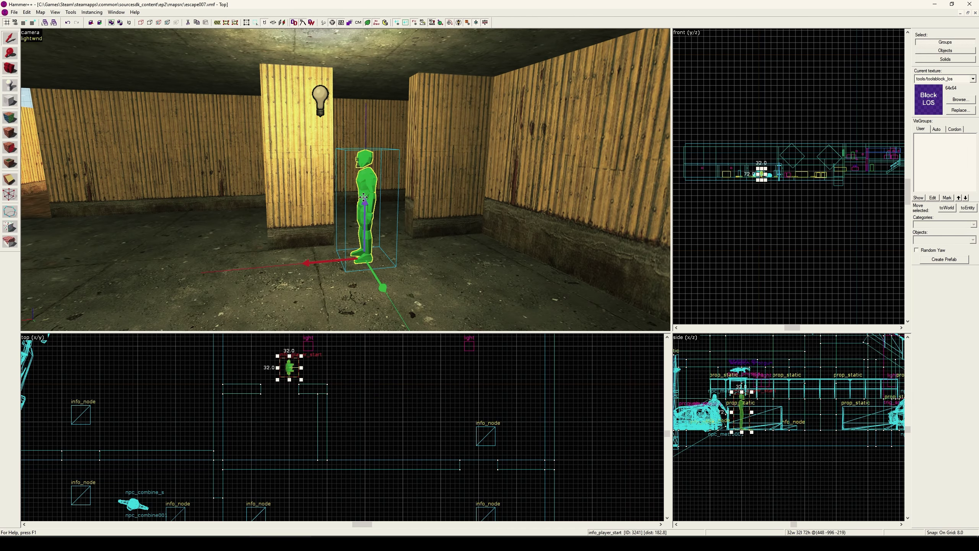
Turn the copied player start beside the partition into a prop_door_rotating with the door03_left.mdl model.
double_click(364, 197)
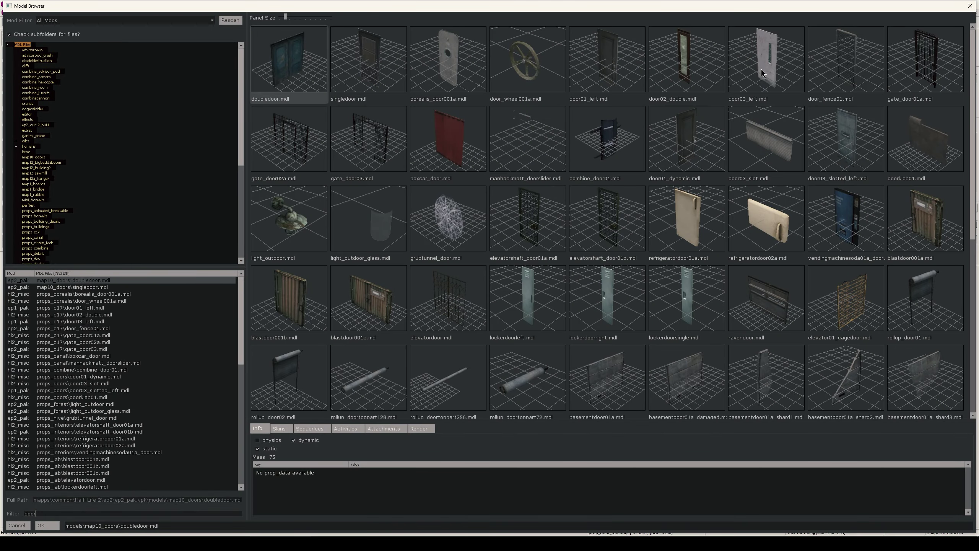
click(762, 74)
double_click(762, 73)
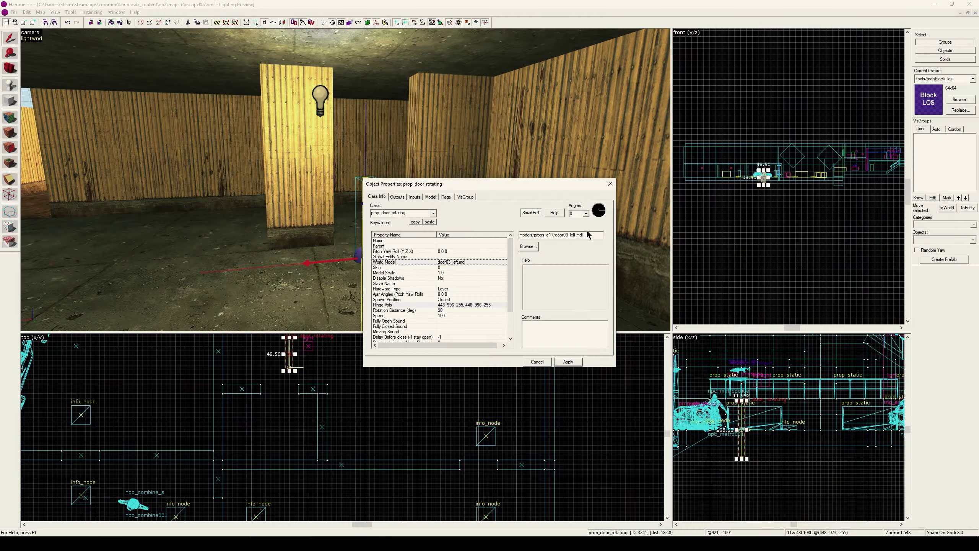
Fit the rotating door into the partition wall's opening, aligning it with the adjoining wall pieces and the floor.
drag(312, 421, 303, 421)
drag(323, 417, 315, 417)
shift+drag(269, 417, 306, 417)
drag(329, 417, 319, 417)
scroll(304, 420, up, 6)
drag(730, 431, 731, 379)
click(380, 166)
scroll(730, 393, up, 3)
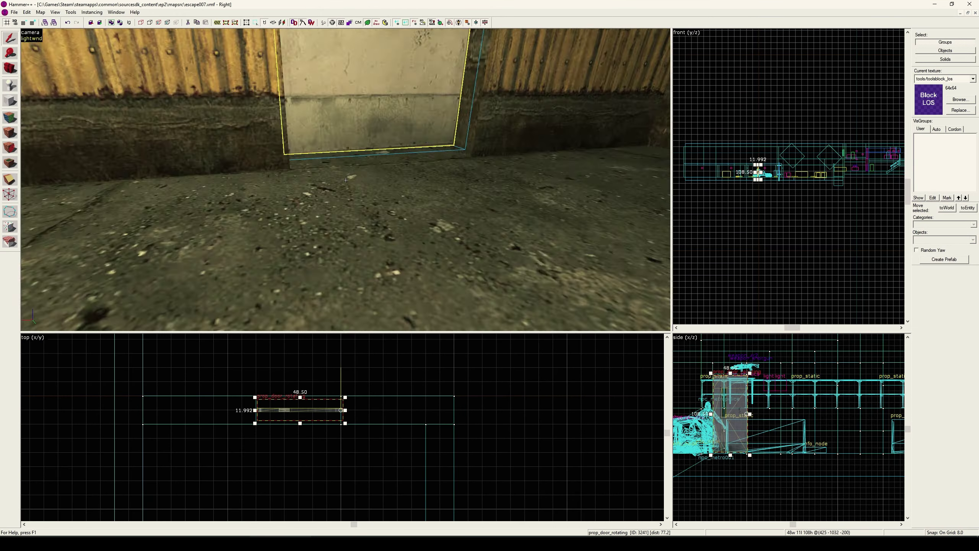
Refine the snap grid to 2 units, select the header brush above the rotating door, and open the nearby info_player_start's class for editing.
scroll(730, 435, up, 3)
key(bracketleft)
key(bracketleft)
click(360, 143)
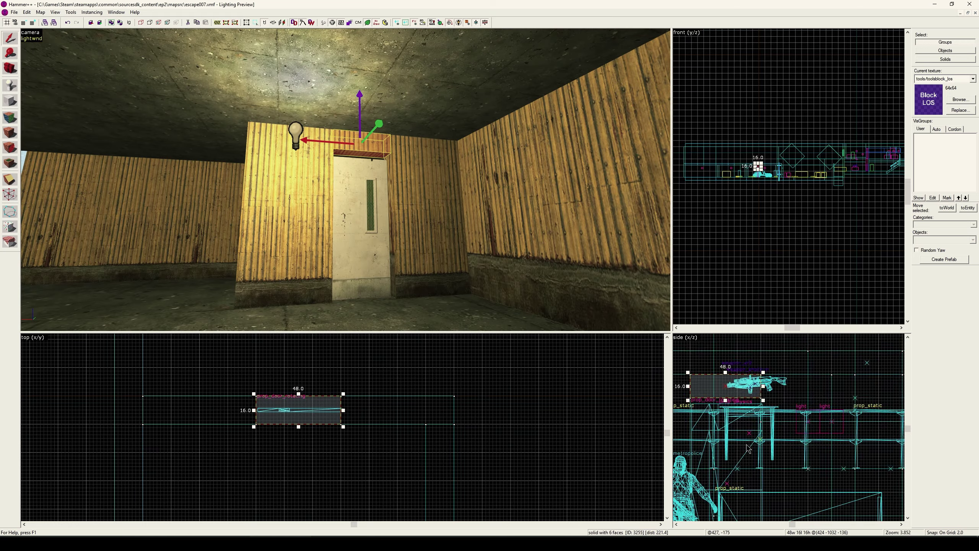
scroll(748, 448, up, 2)
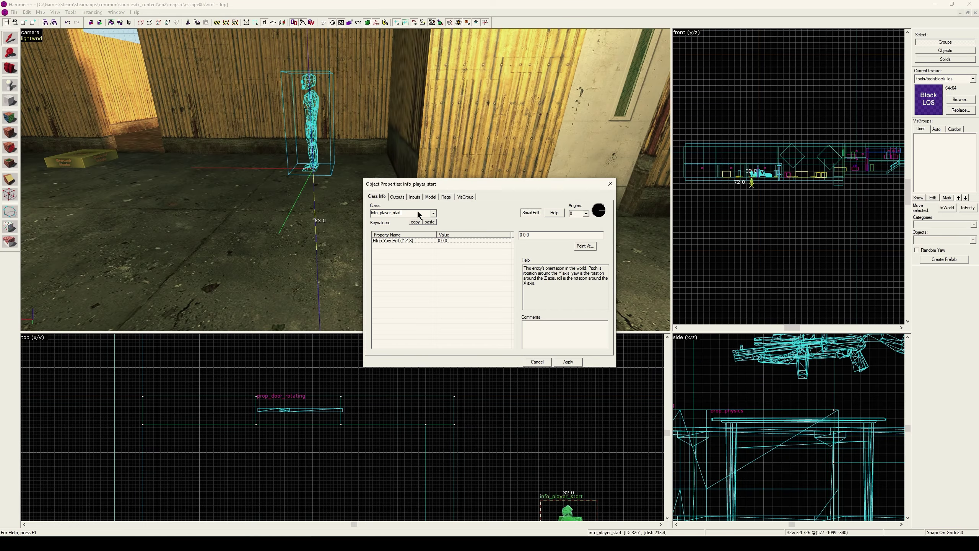
click(417, 212)
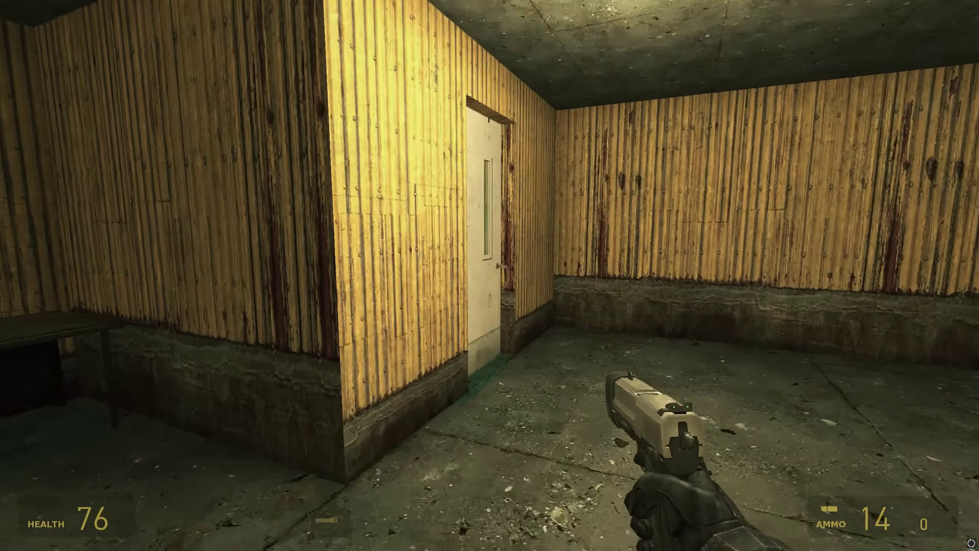
Playtest the partition door by opening it, walking in to Alyx and backing out again.
key(w)
key(e)
key(w)
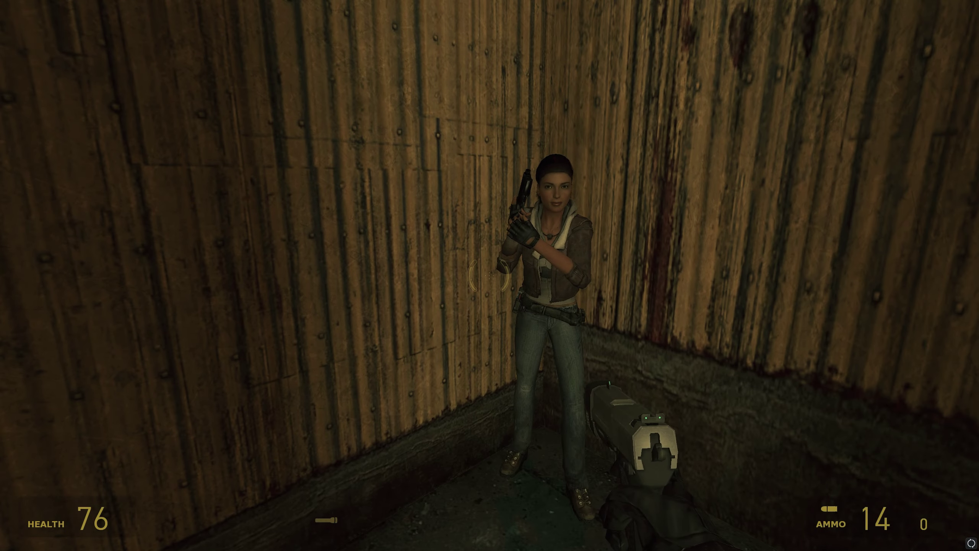
key(s)
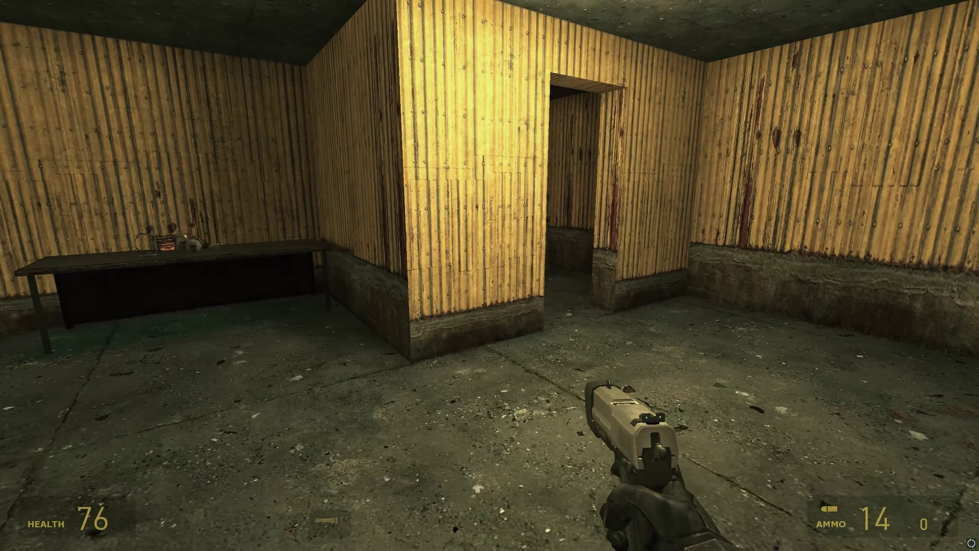
Check the partition from several sides in the playtest, including the weapon table, the doorway and Alyx's exit.
key(w)
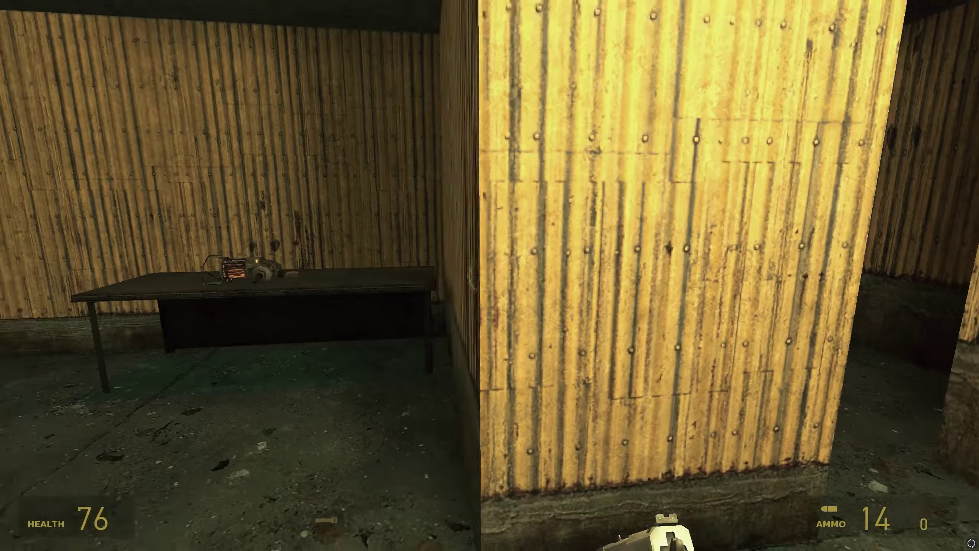
key(s)
key(w)
key(s)
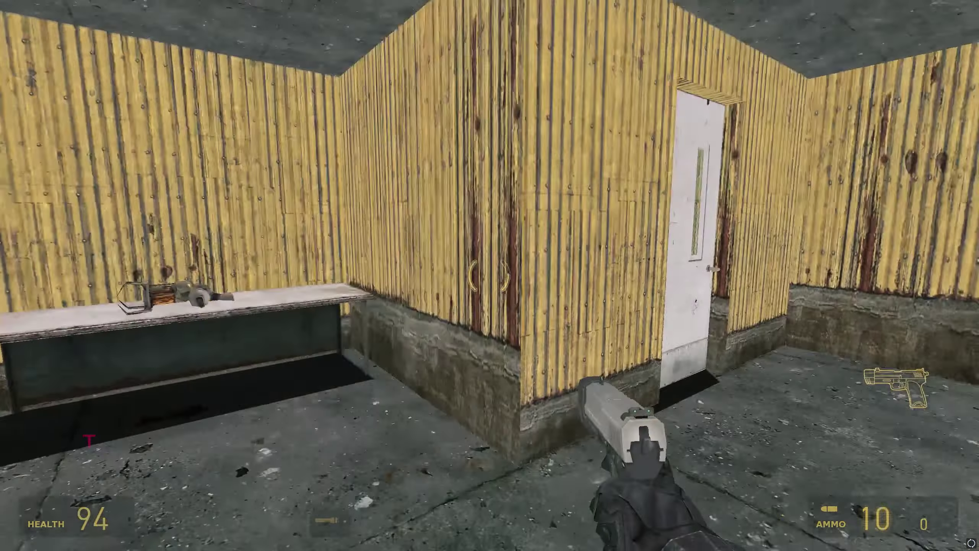
key(w)
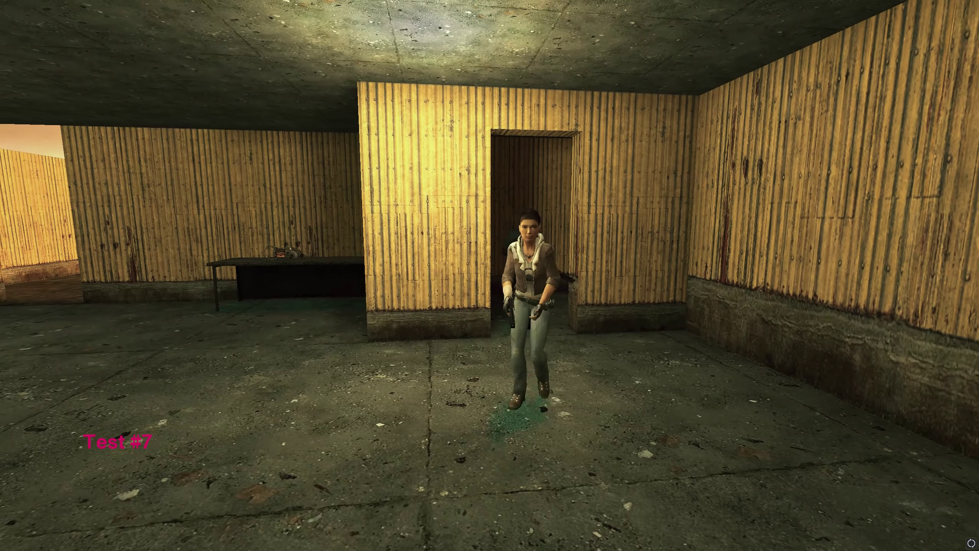
key(w)
key(w)
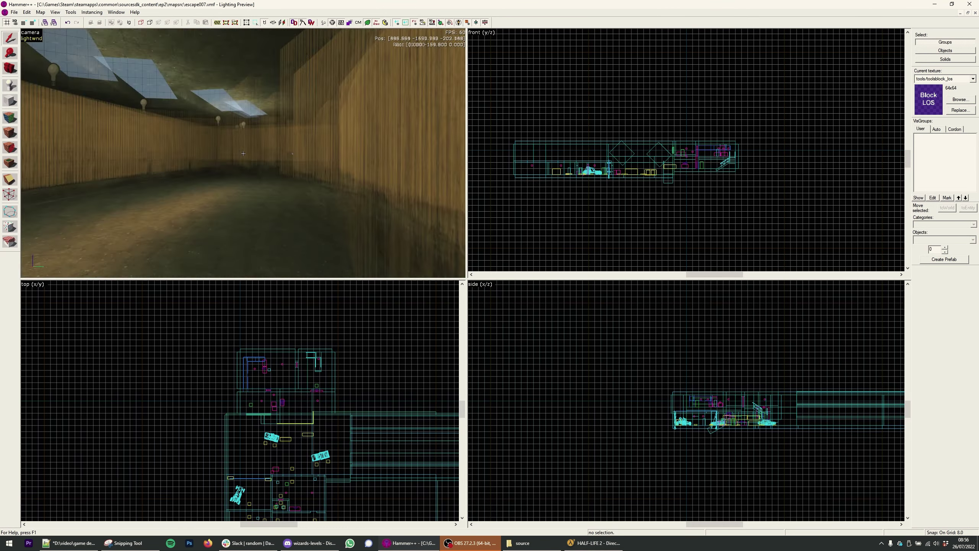
Survey the yard with the buggy and the console room in escape007.vmf in the 3D view.
key(w)
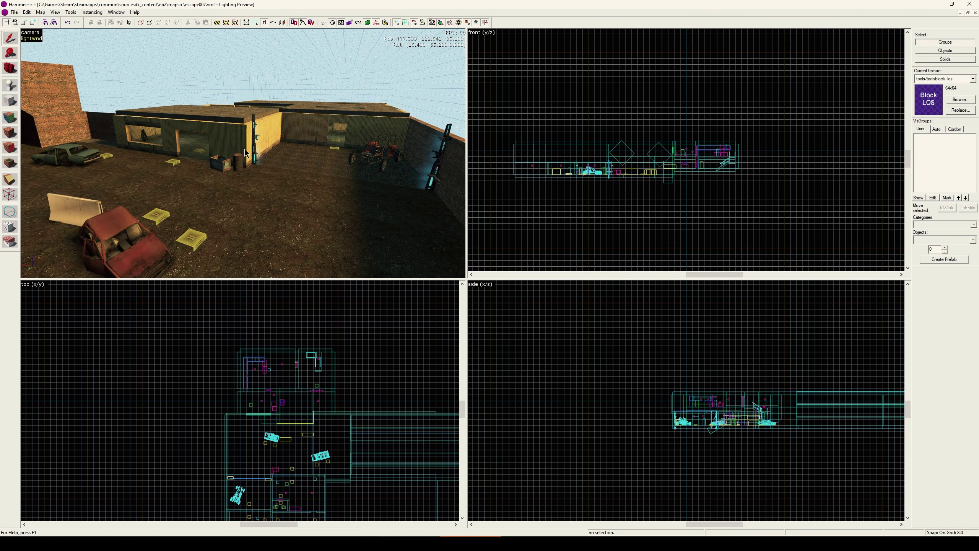
key(z)
key(w)
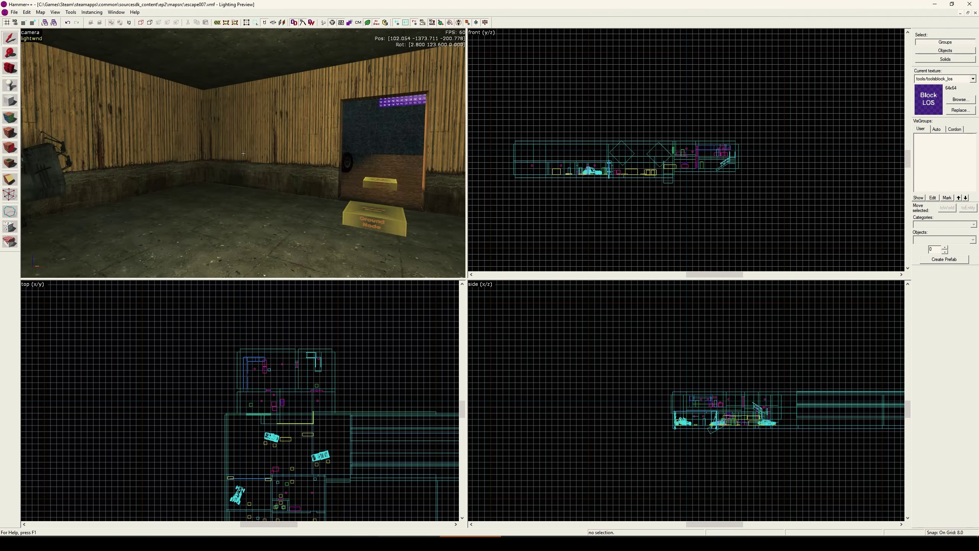
key(w)
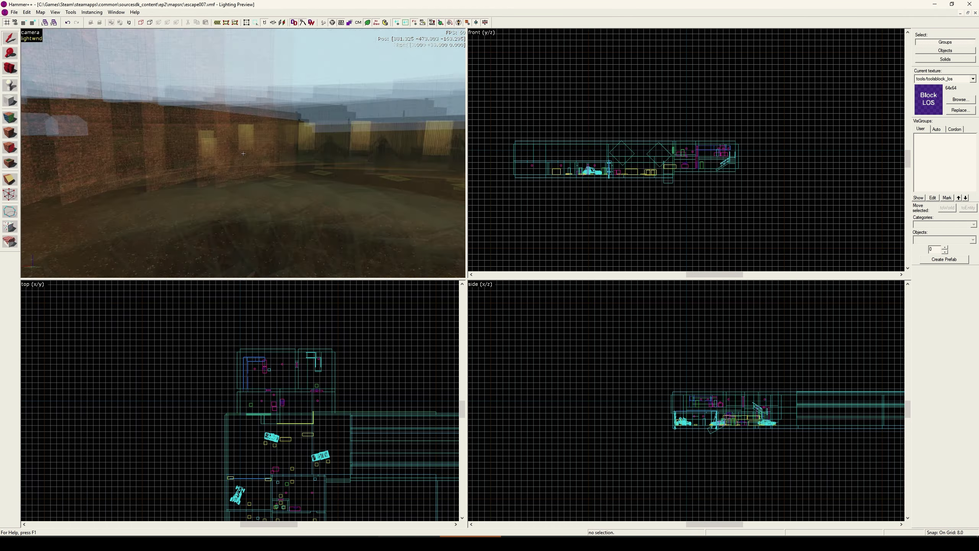
key(w)
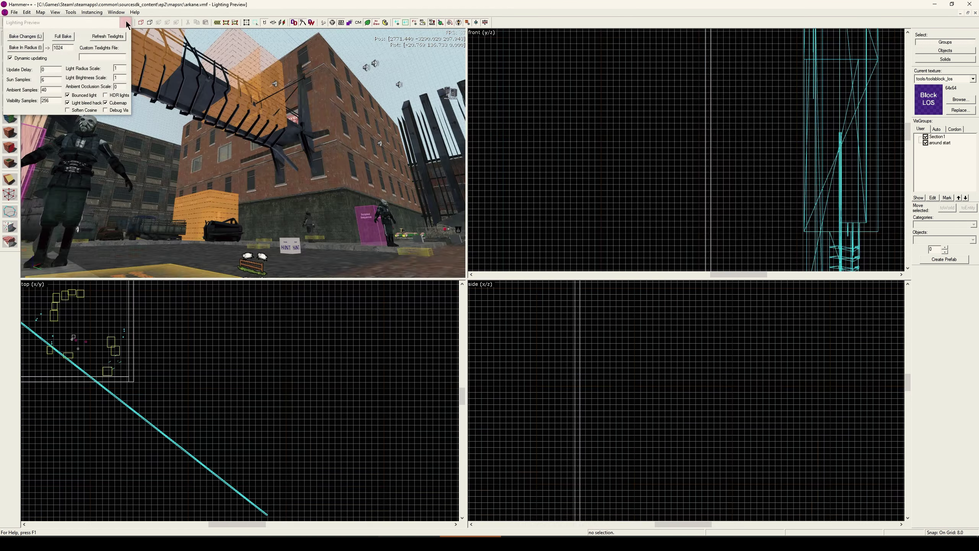
Dismiss the lighting preview settings in arkane.vmf and inspect the prop_ffswitch001 switch and the button_cell001door button.
click(127, 23)
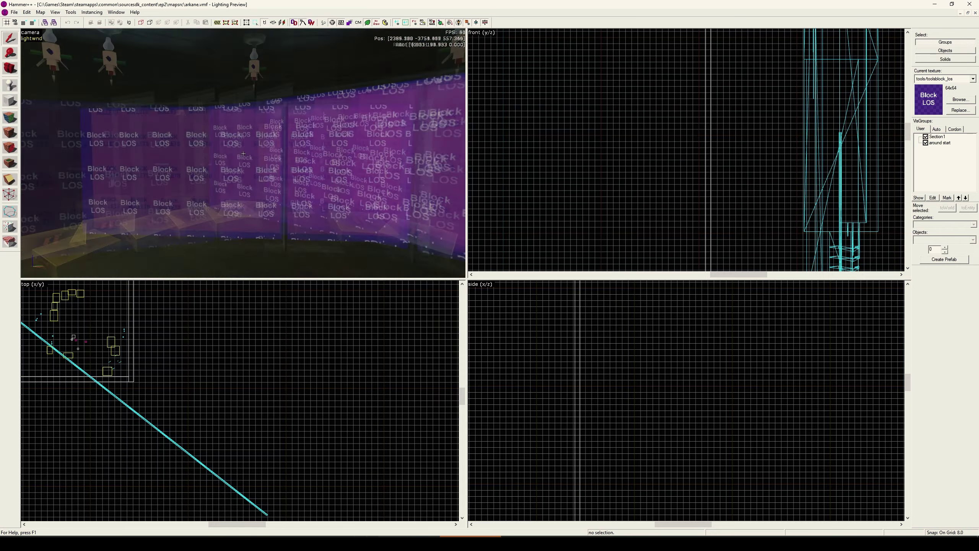
key(w)
double_click(244, 153)
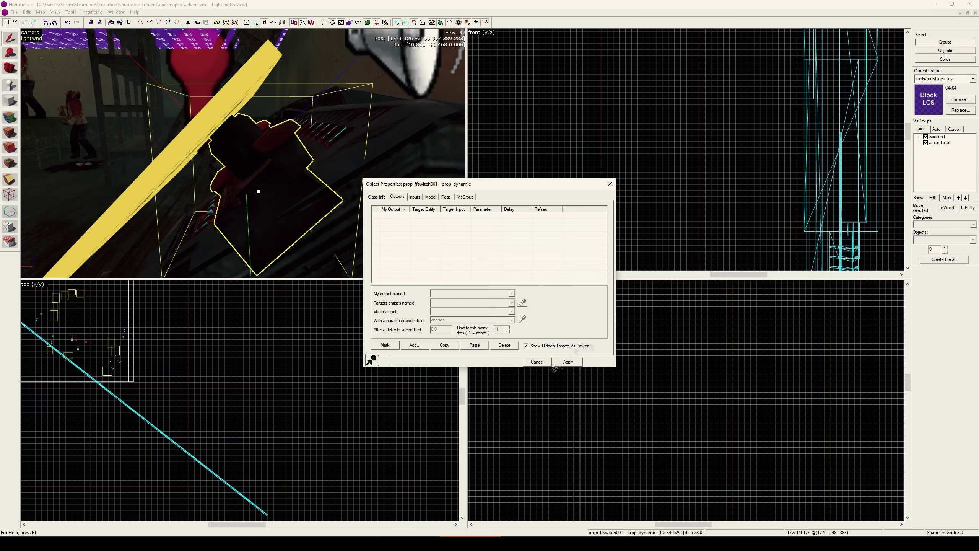
click(542, 365)
double_click(244, 153)
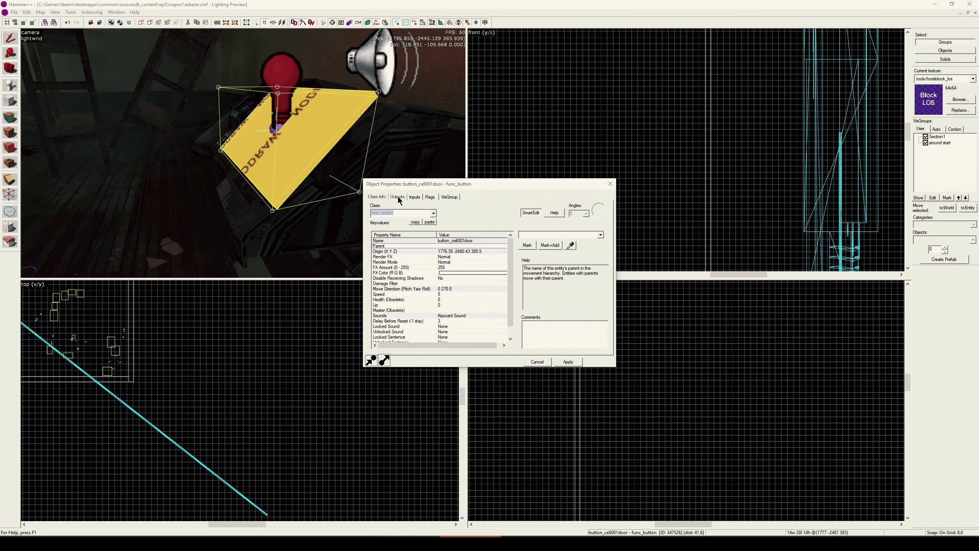
key(Escape)
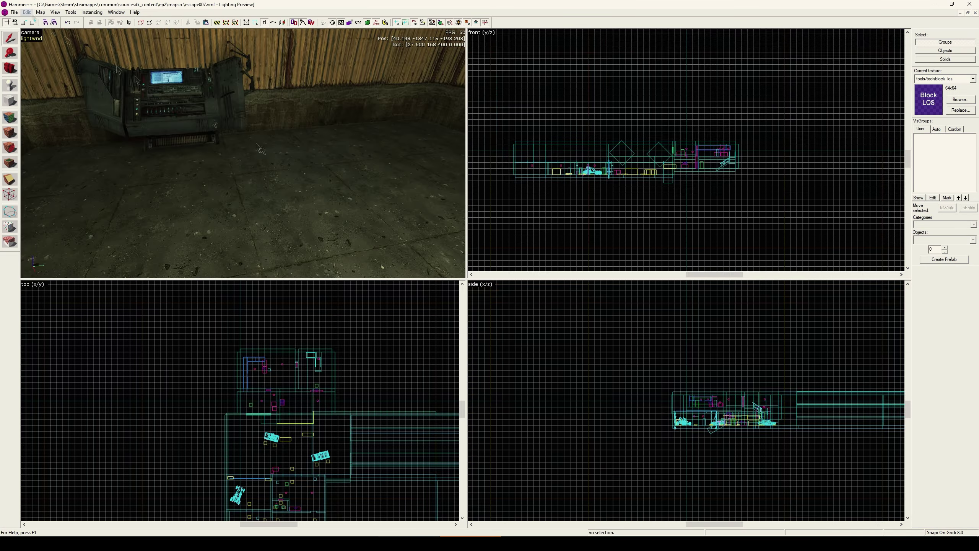
Paste the force field switch entities from arkane.vmf into escape007.vmf and move them onto the existing console.
key(ctrl+v)
key(ctrl+e)
scroll(240, 402, up, 16)
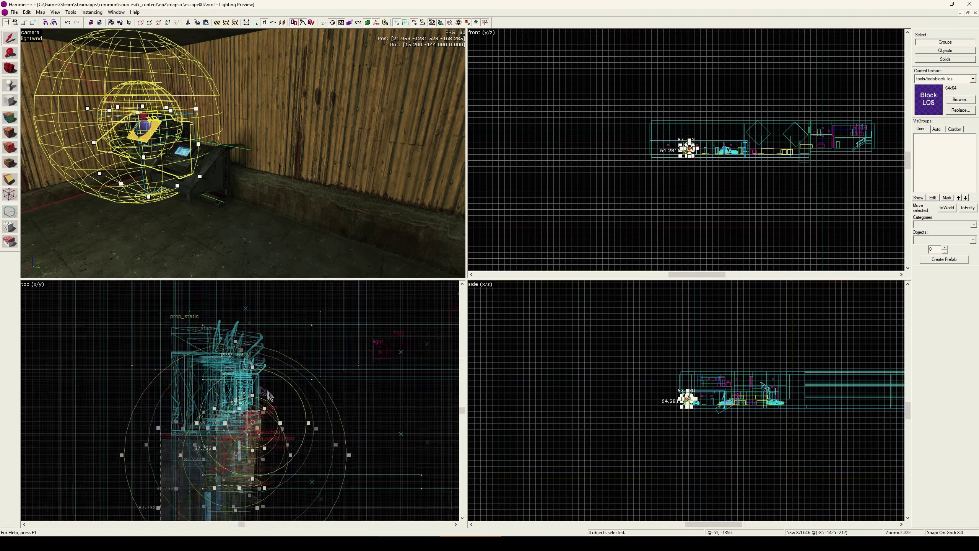
drag(236, 455, 243, 340)
scroll(704, 159, up, 16)
Delete the duplicate console prop that came with the pasted switch entities.
key(Escape)
click(230, 178)
key(Delete)
key(z)
key(z)
Review the OnPressed outputs of the pasted button_cell001door button on the console.
double_click(224, 205)
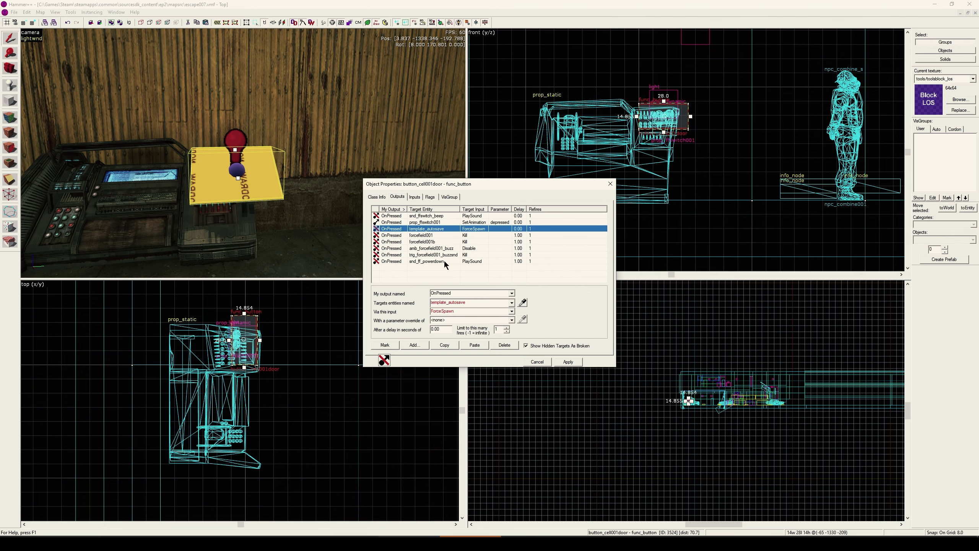
key(z)
key(s)
key(z)
click(610, 183)
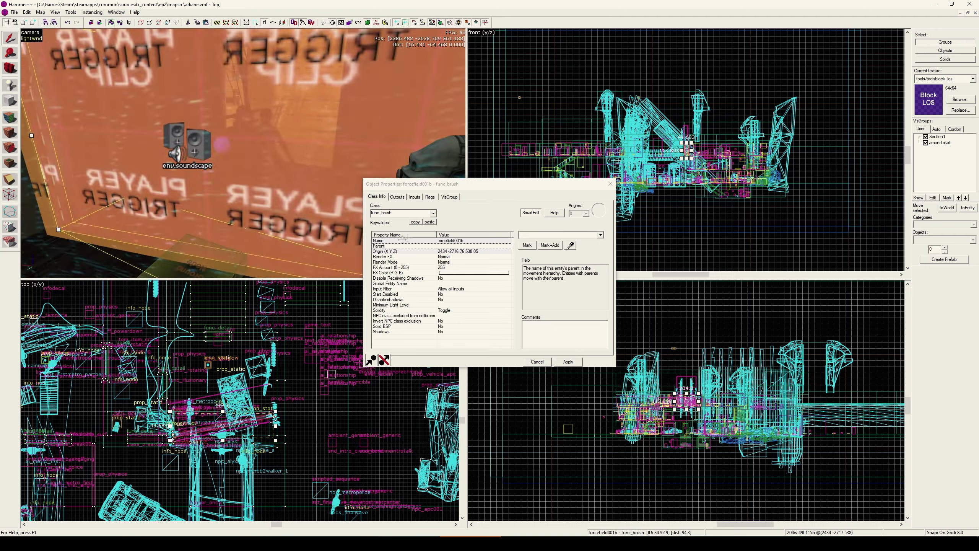
Return to escape007.vmf and examine the brush_escapeforcefield001 brush beside the buggy.
click(116, 12)
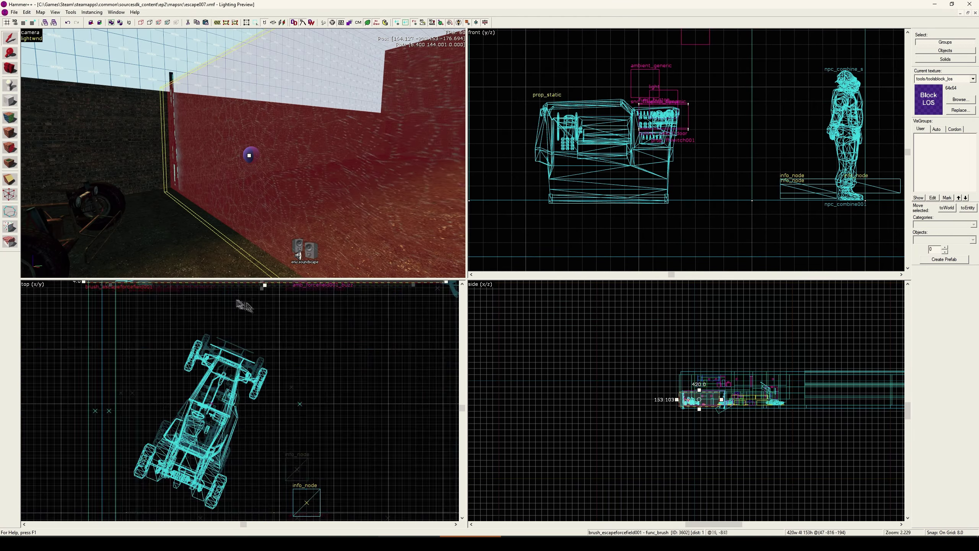
scroll(277, 370, up, 5)
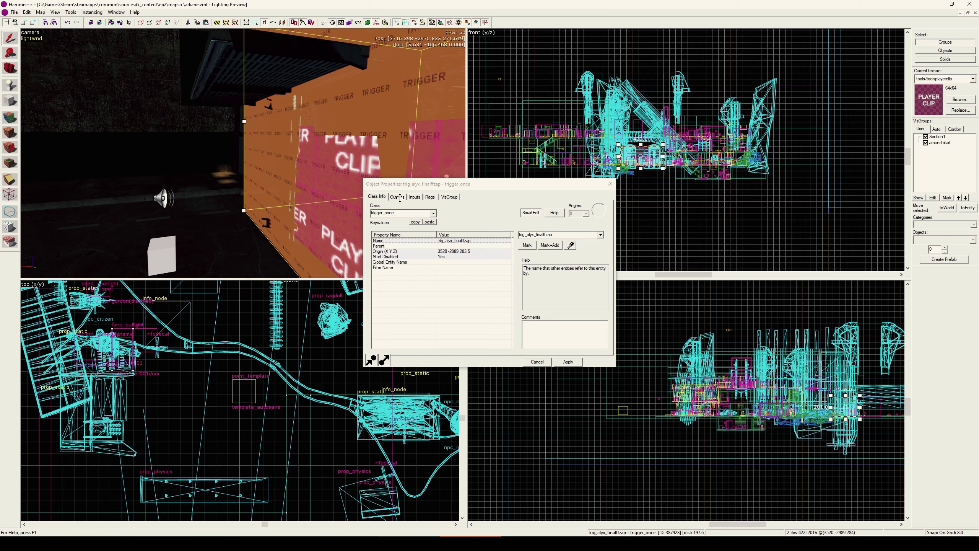
Inspect the outputs of trig_alyx_finalffzap and the ending trigger_once in arkane.vmf, and switch back to the escape007 map.
click(400, 197)
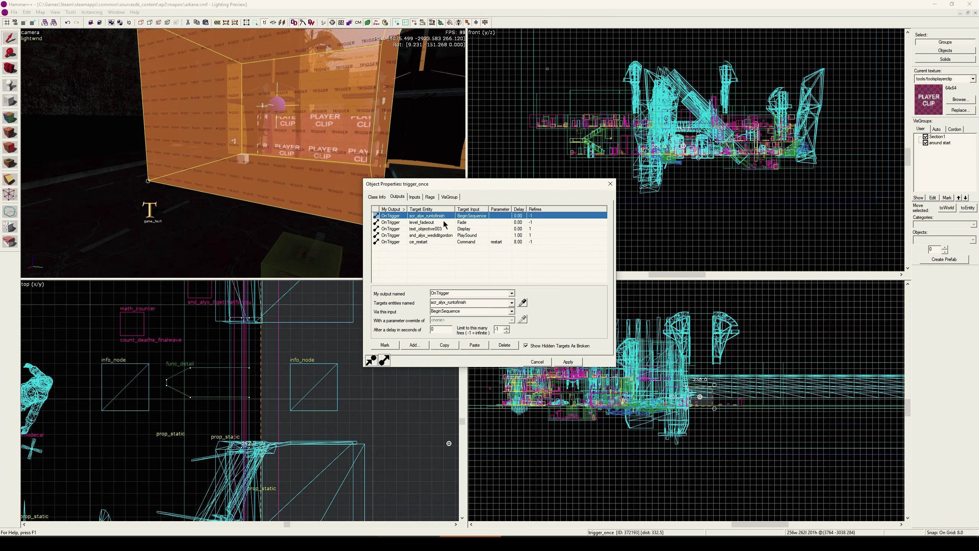
click(443, 222)
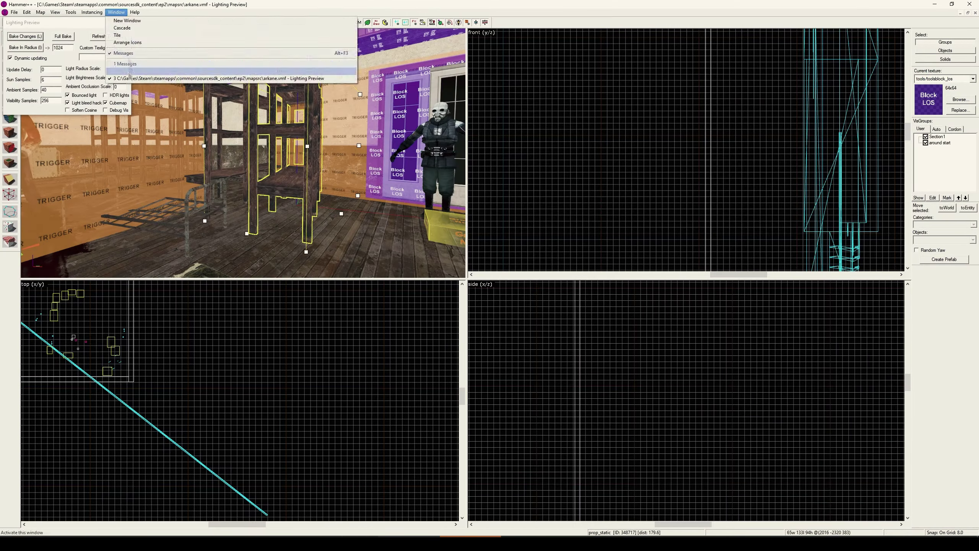
click(129, 72)
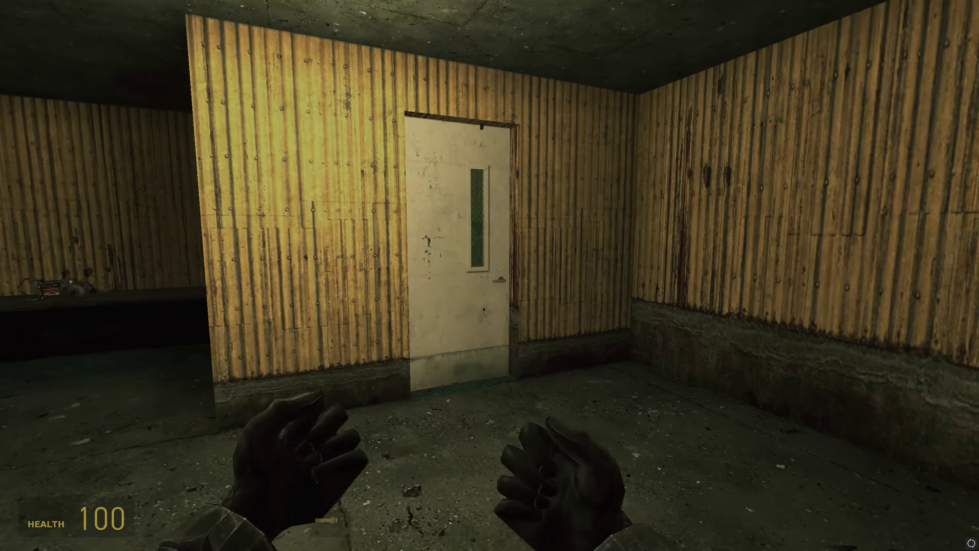
Playtest the building by opening the partition door, checking the companions inside, and opening the console room's exterior door.
key(w)
key(e)
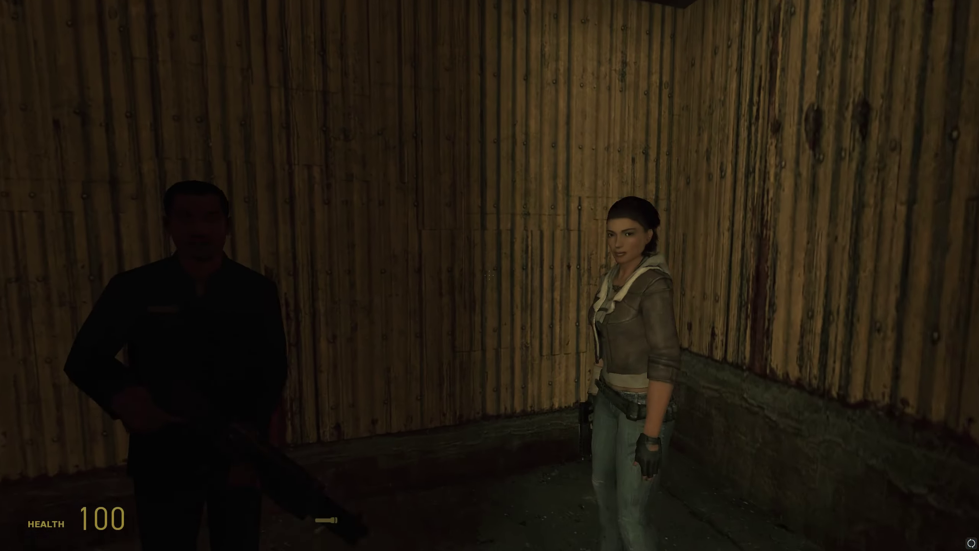
key(s)
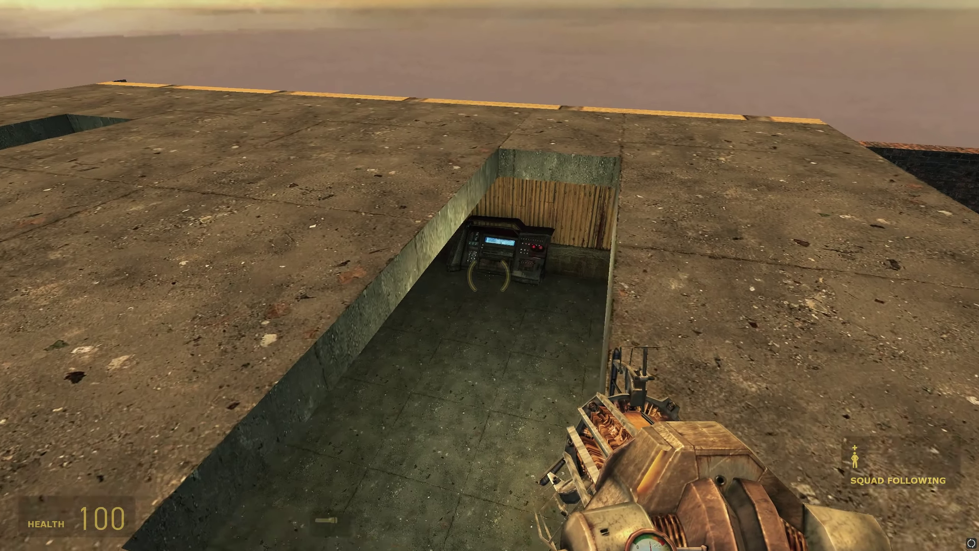
key(w)
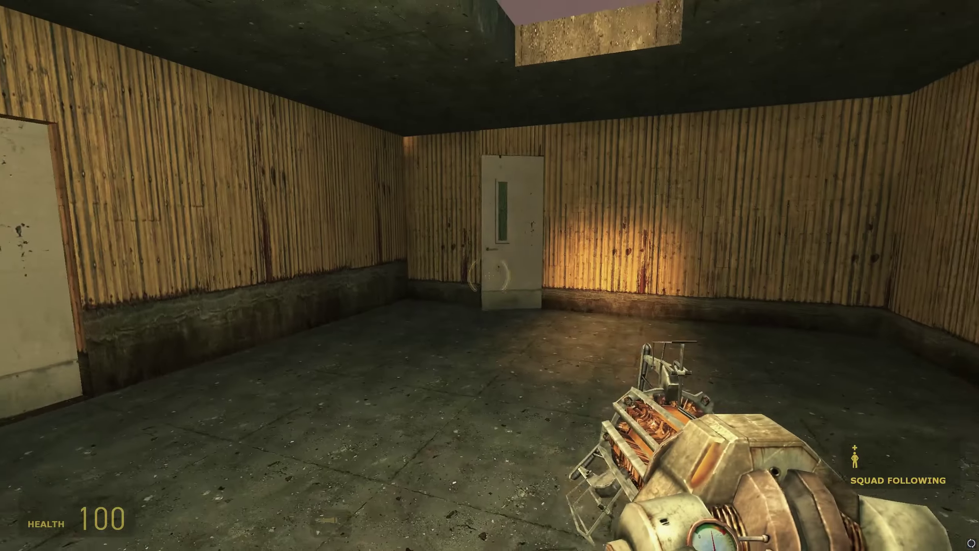
key(e)
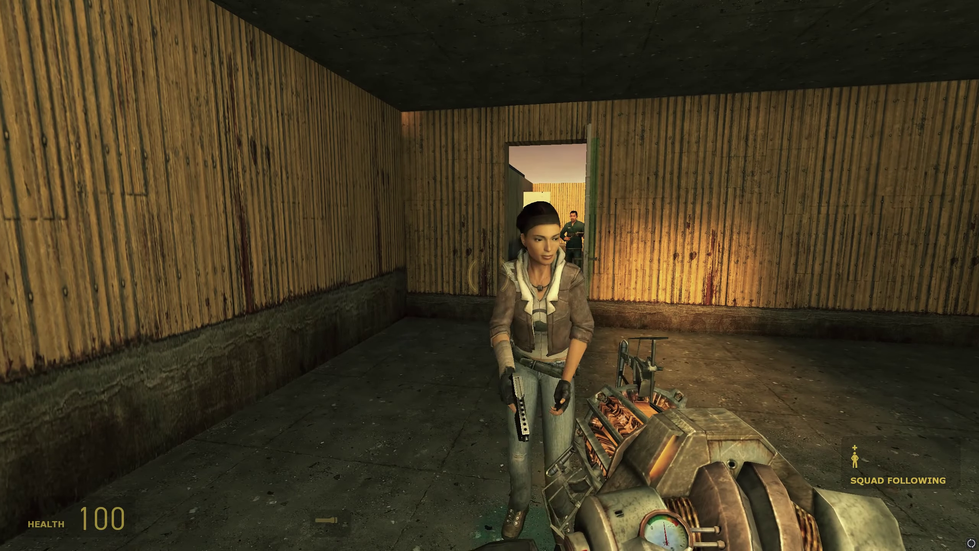
Test the console by operating its force field switch, and board the buggy parked outside.
key(w)
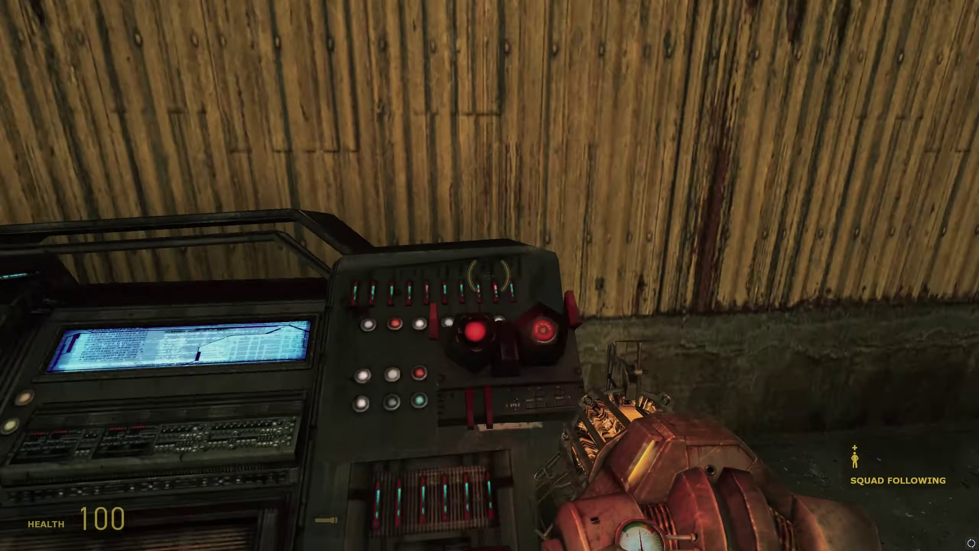
key(w)
key(e)
key(w)
key(w)
key(e)
key(e)
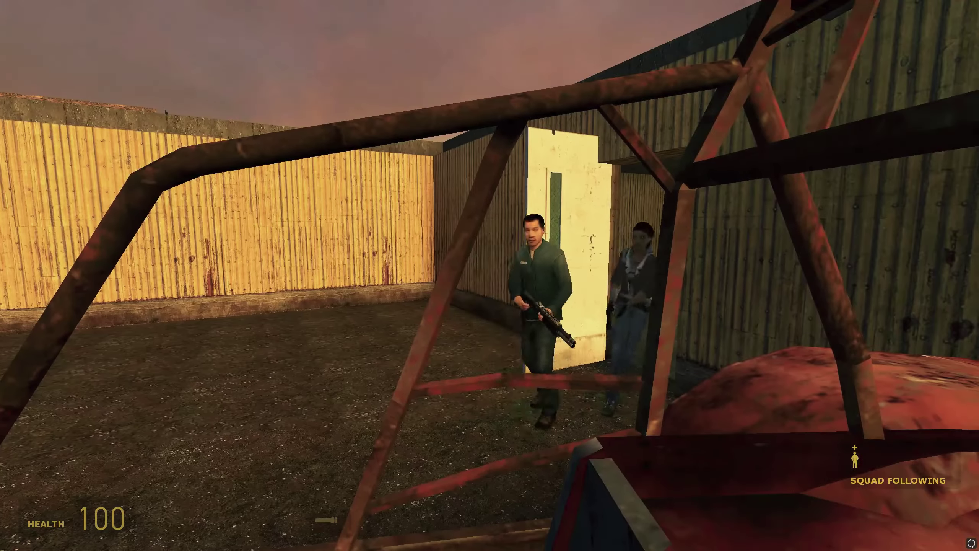
key(e)
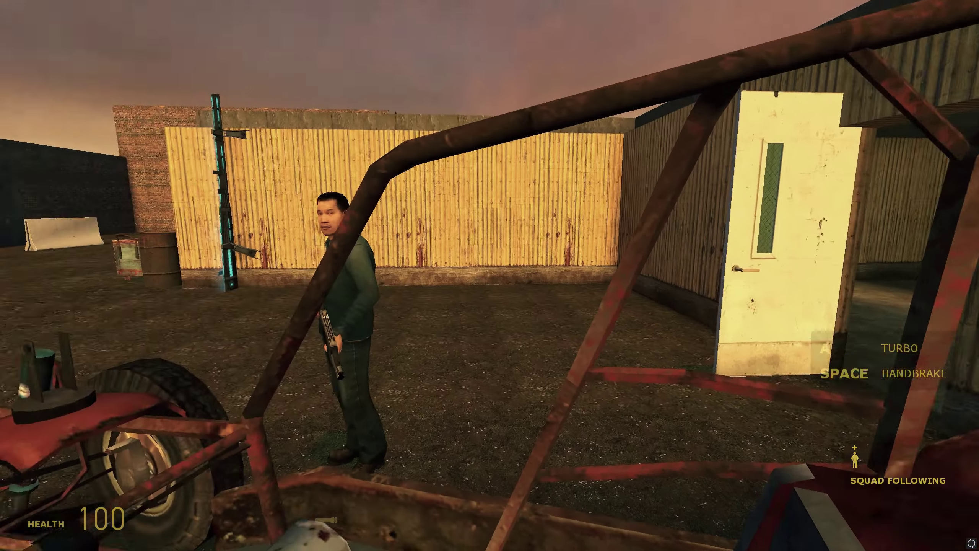
Drive the buggy across the yard past the parked car and into the tunnel.
key(w)
key(d)
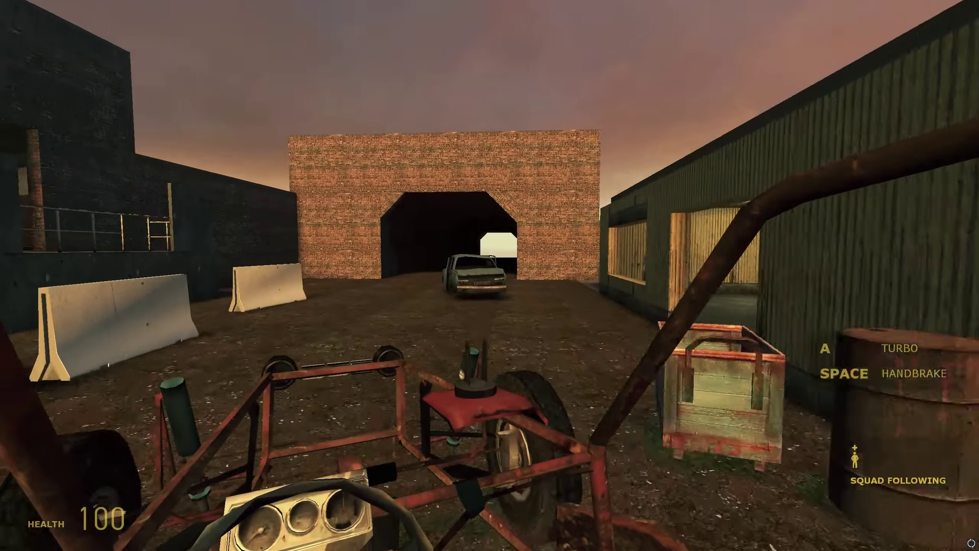
key(w)
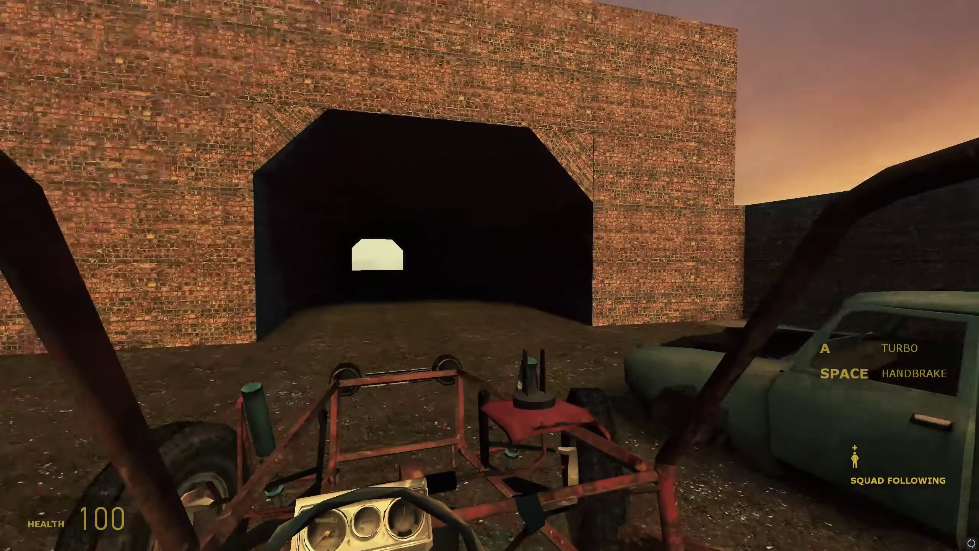
key(w)
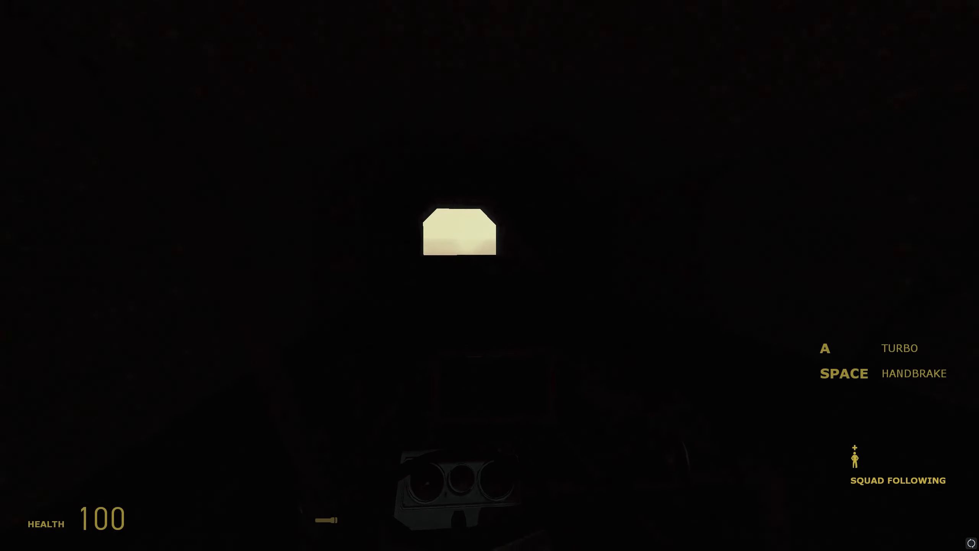
Drive the buggy onward through the dark tunnel towards its far exit.
key(w)
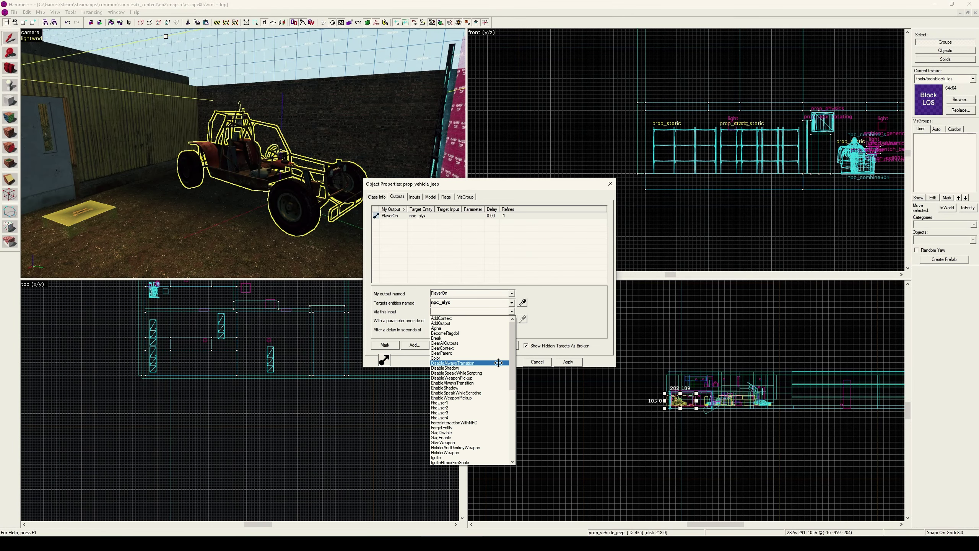
Choose the input for the buggy's PlayerOn output targeting npc_alyx, and inspect the collision properties of brush_escapeforcefield001.
mouse_move(509, 366)
mouse_down()
mouse_move(507, 430)
mouse_move(501, 376)
mouse_up()
click(569, 363)
click(511, 311)
drag(512, 335, 511, 381)
click(451, 382)
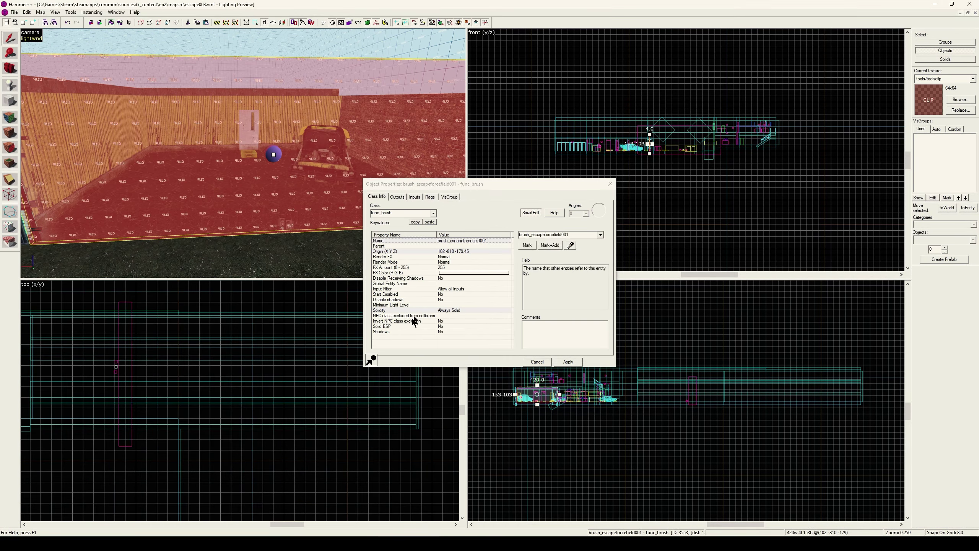
click(414, 320)
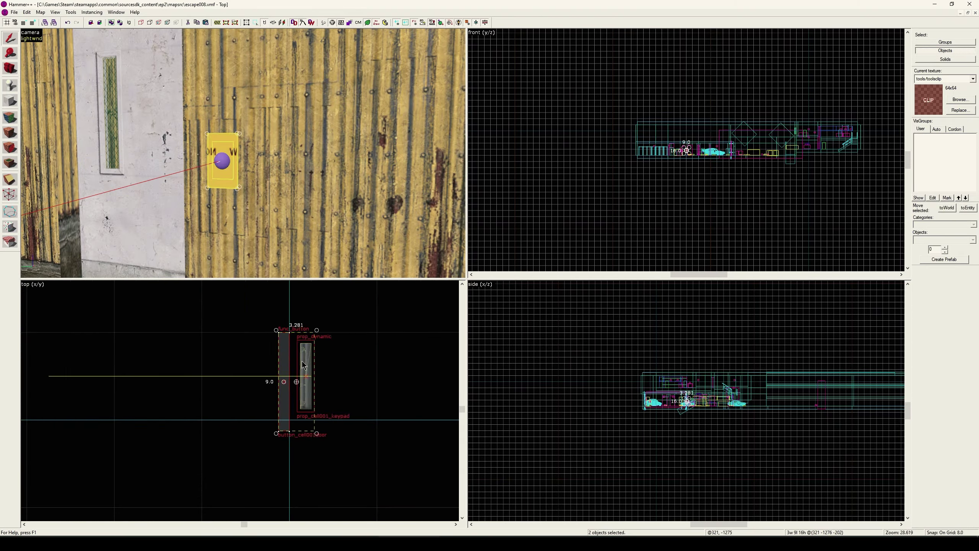
Reposition the cell keypad with its button, and paste copies of the pair for the building's other doors.
drag(310, 360, 289, 337)
key(z)
key(ctrl+v)
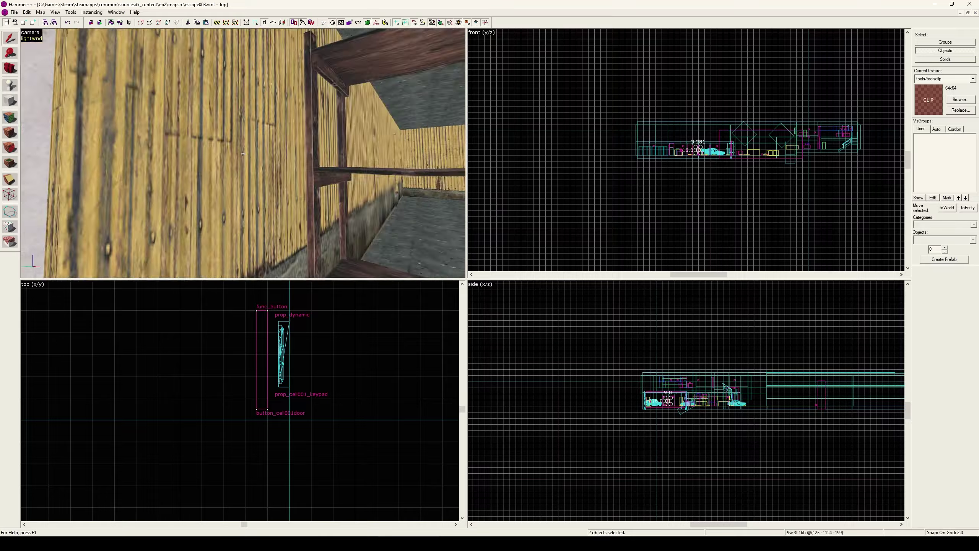
key(ctrl+v)
key(ctrl+v)
key(z)
Inspect the name and outputs of the button_cell001door buttons beside the building's doors, along with the nearby sound entity.
click(154, 154)
key(alt+Return)
click(549, 234)
click(245, 155)
click(397, 196)
click(391, 216)
click(392, 223)
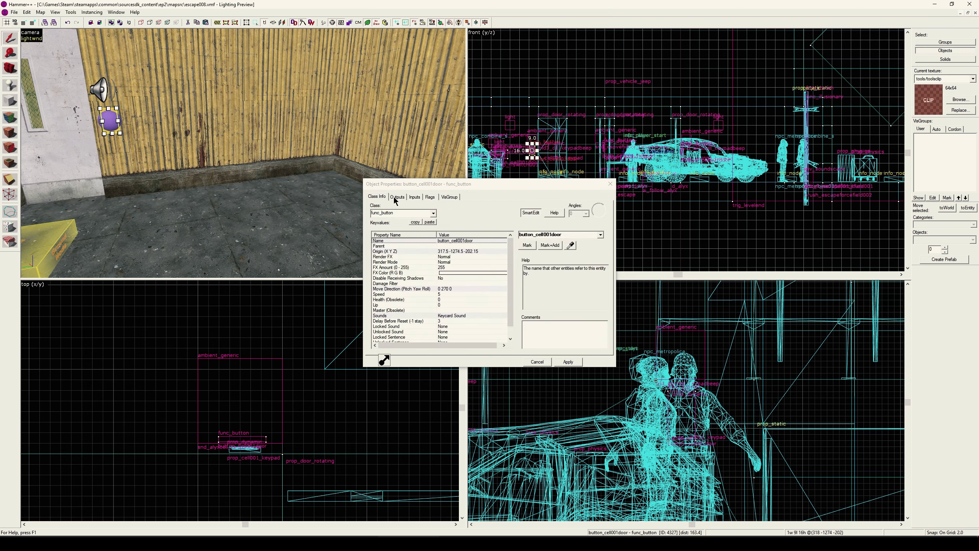
click(398, 197)
click(99, 89)
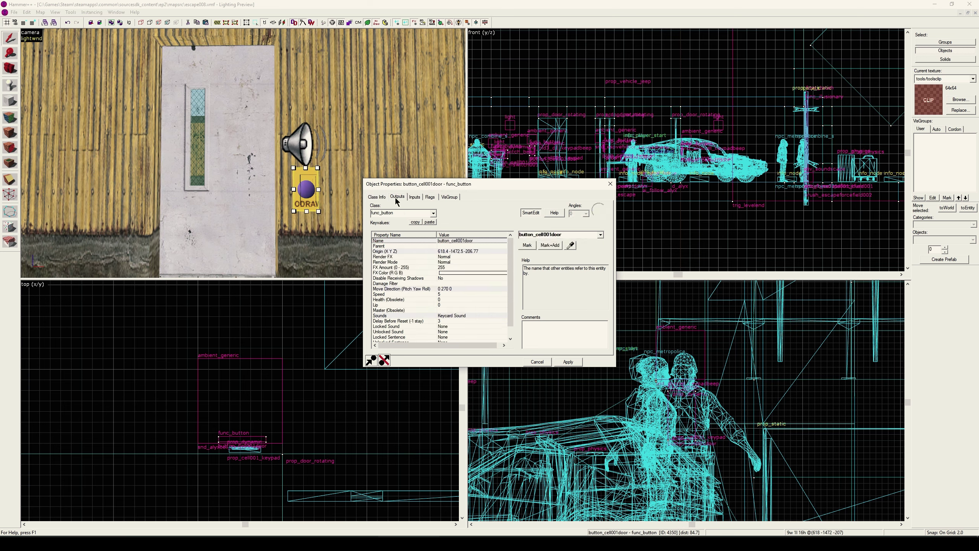
click(397, 197)
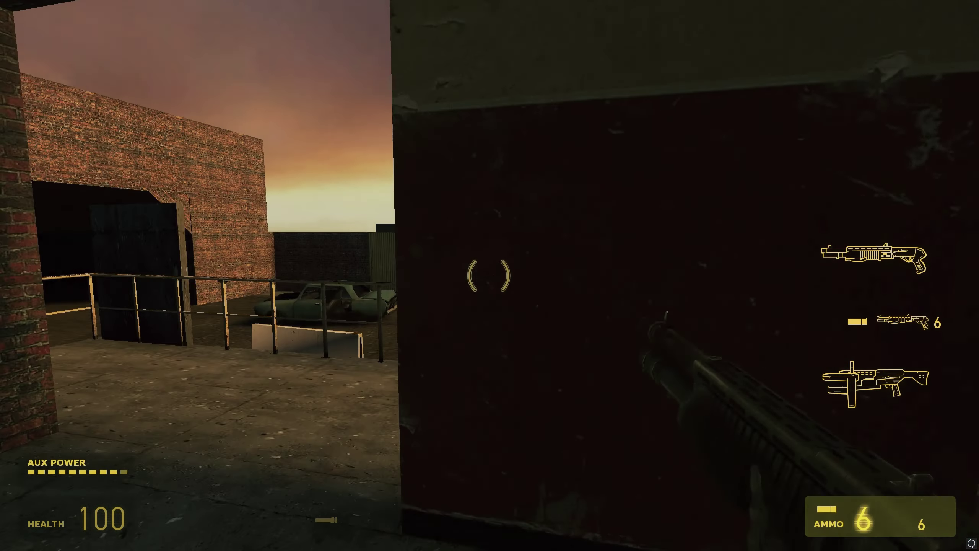
Playtest the fight from the balcony doorway, firing the shotgun at the enemies in the yard.
key(w)
click(490, 275)
click(490, 275)
key(a)
click(490, 275)
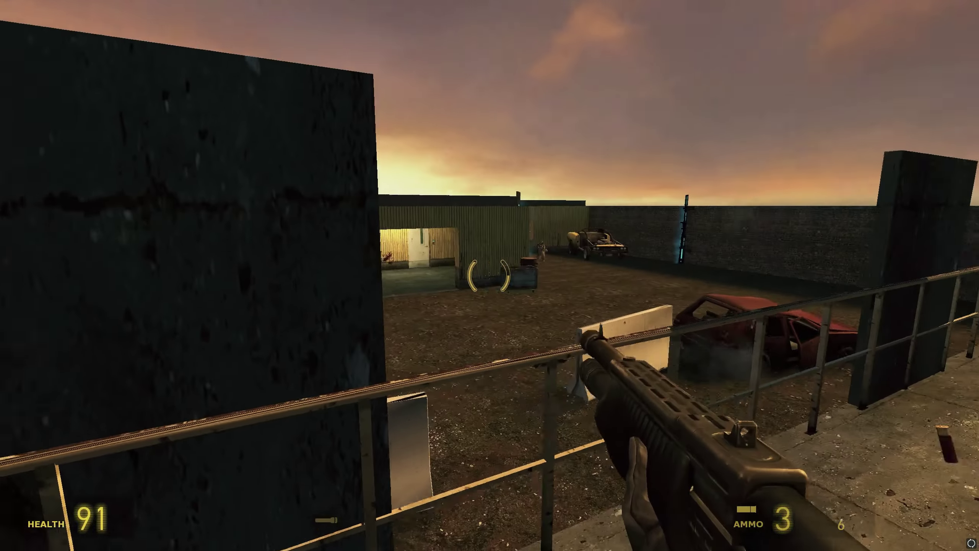
Jump from the balcony into the yard and fire the shotgun at the soldier near the green car.
key(w)
key(space)
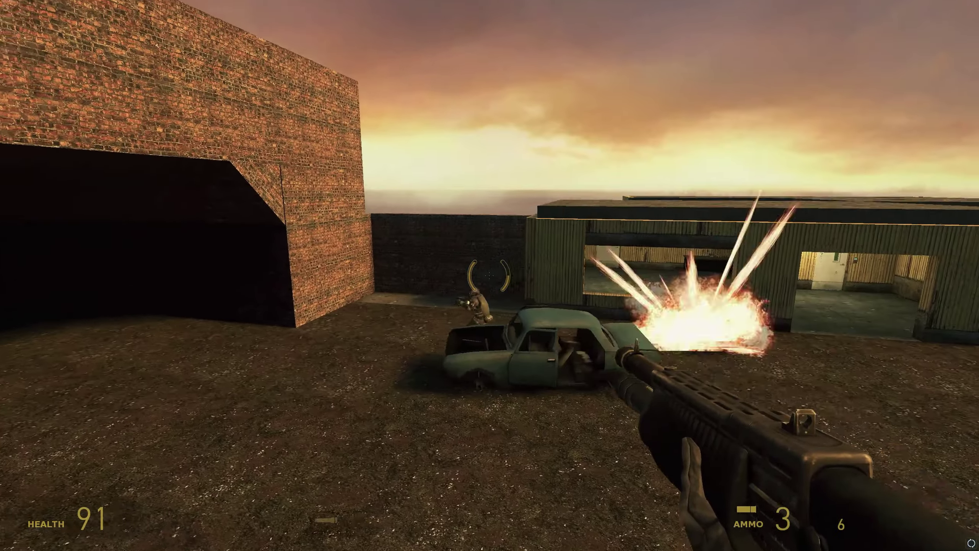
right_click(489, 276)
click(489, 276)
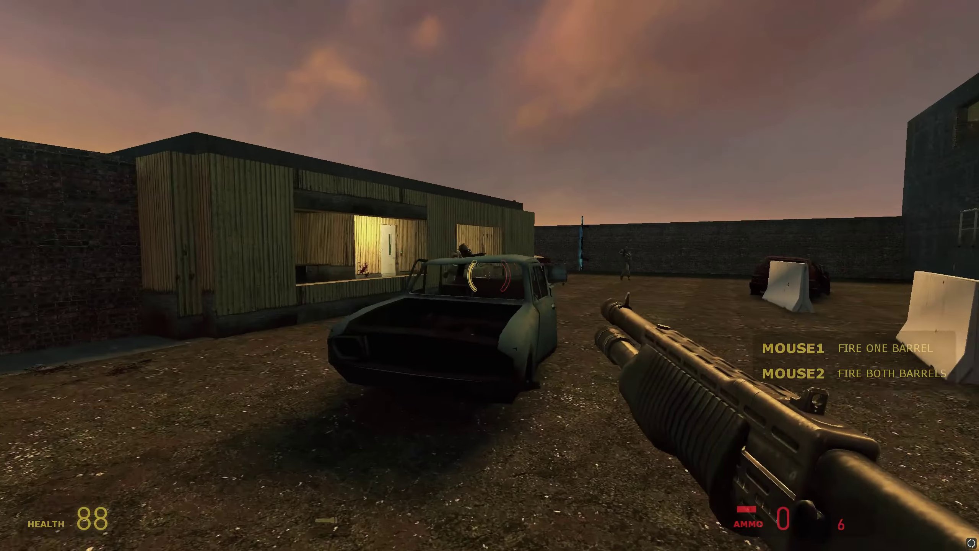
Take cover behind the green car, and advance along the yard to the open-fronted building.
key(w)
key(ctrl)
key(a)
key(w)
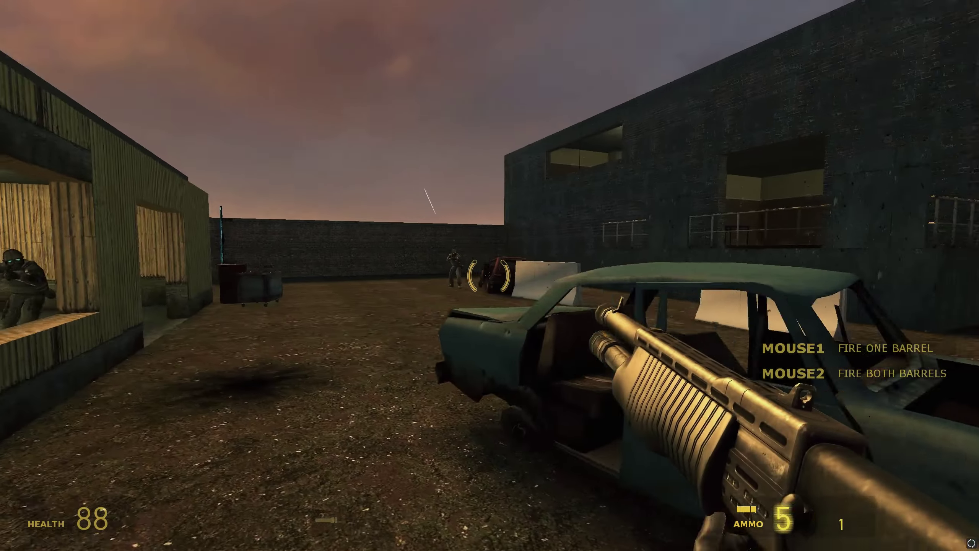
key(w)
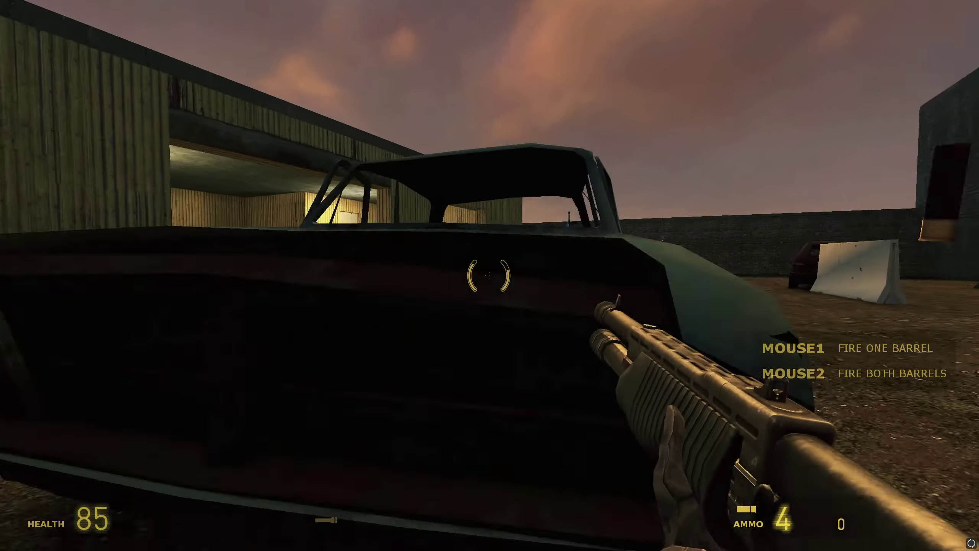
key(w)
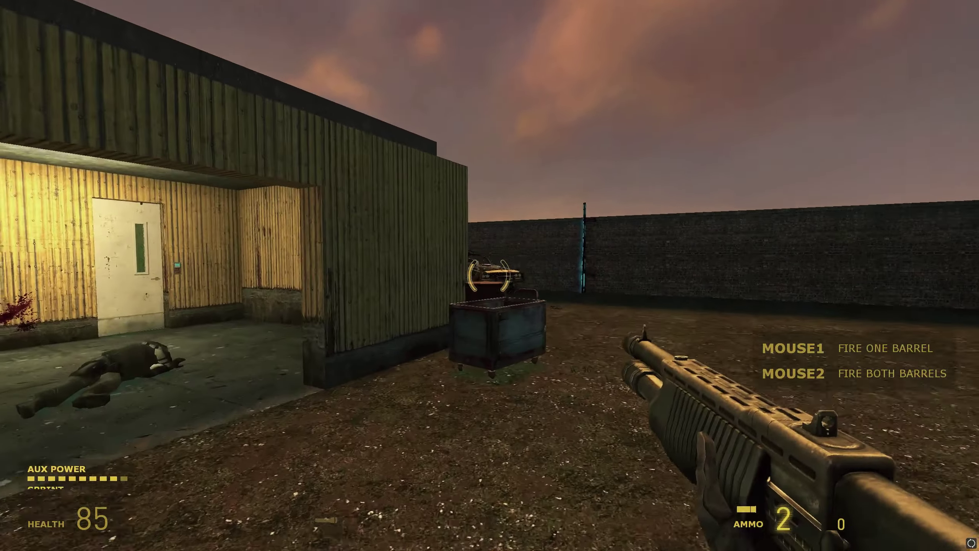
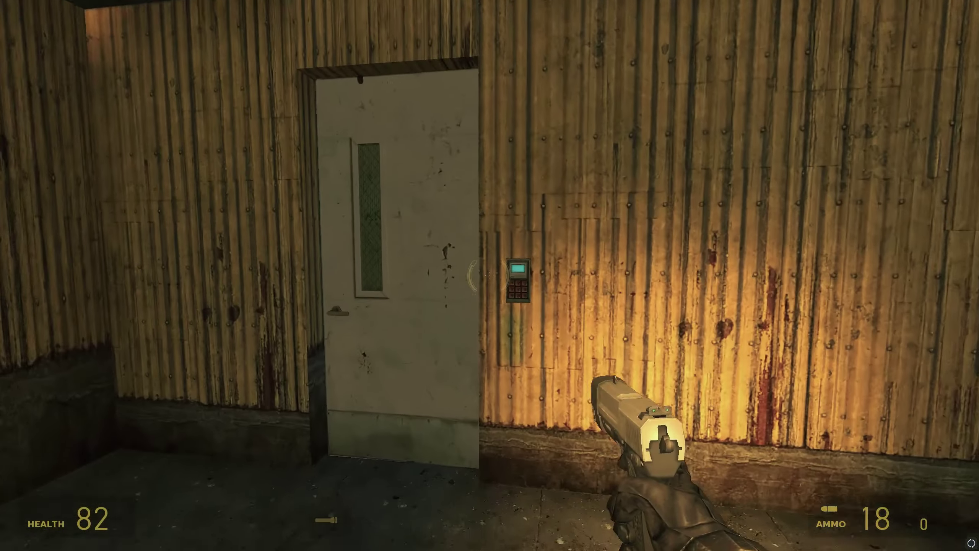
Test the keypad beside the interior door, cross the walled courtyard, and board the buggy.
key(s)
key(a)
key(e)
key(s)
key(w)
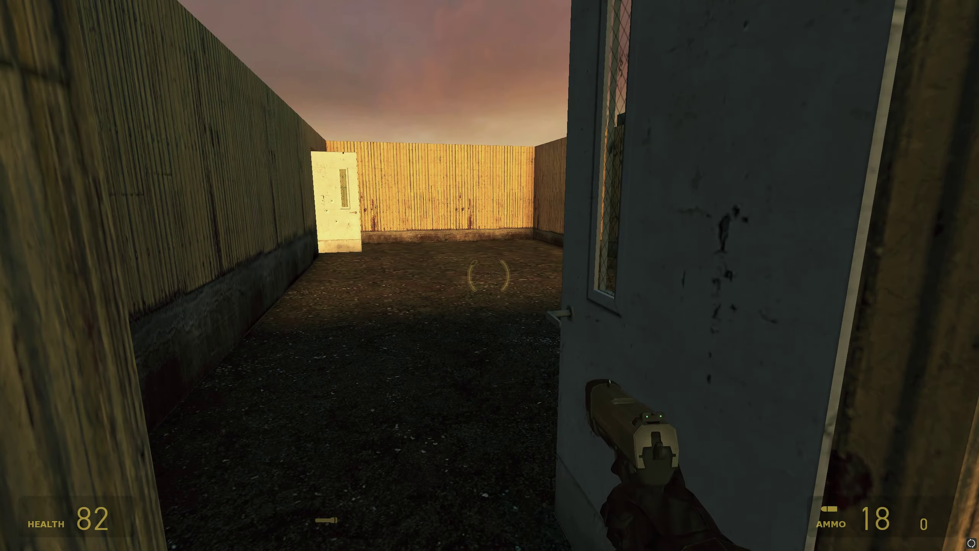
key(w)
key(e)
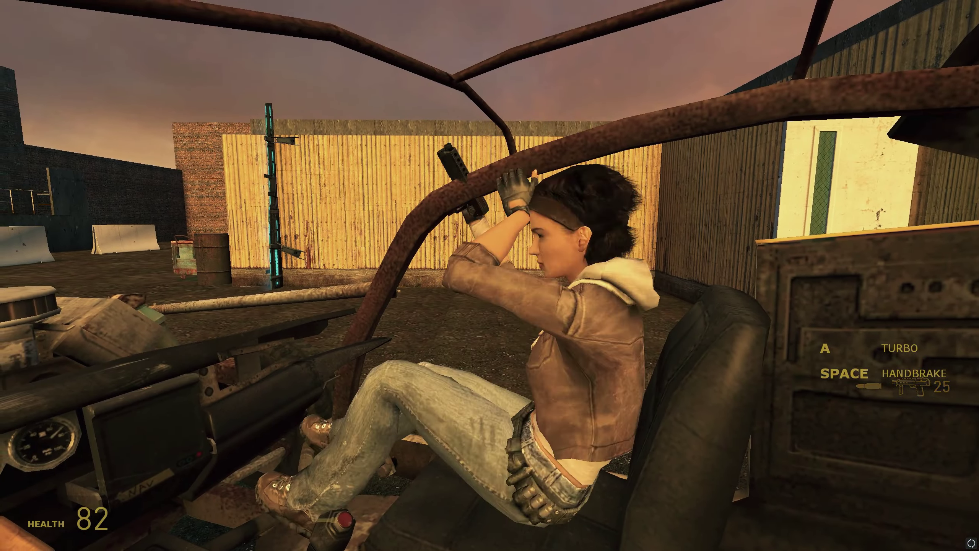
Drive the buggy with Alyx aboard out of the walled area and up to the brick tunnel.
key(w)
key(d)
key(w)
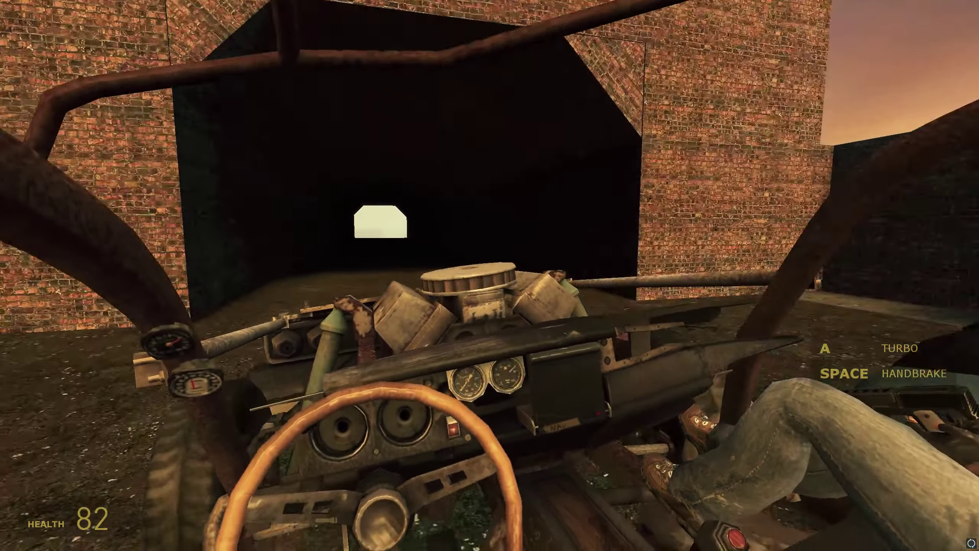
key(w)
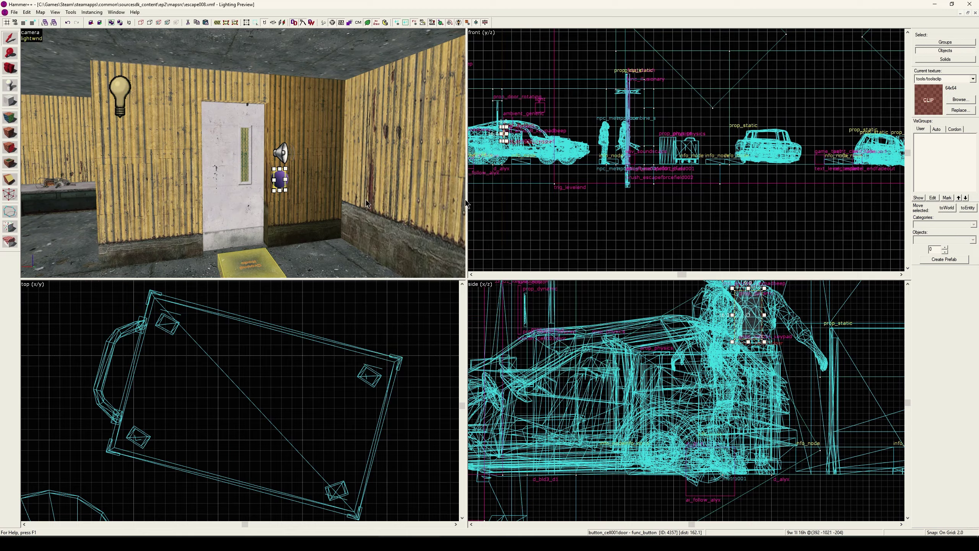
Center the views on the purple tool brush in the upper-floor room of escape008, deselect it, and run the map.
key(Page_Down)
key(Page_Down)
key(Page_Down)
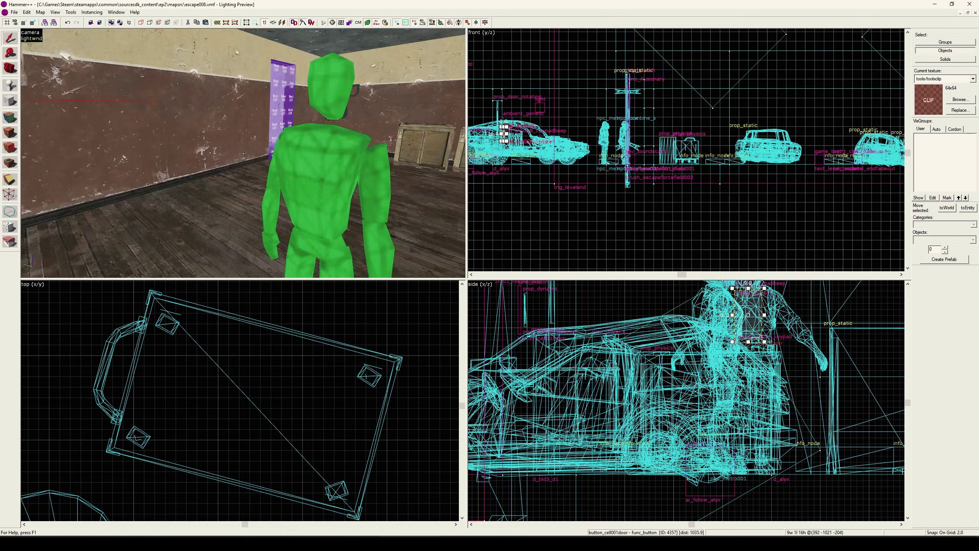
key(w)
click(273, 109)
key(ctrl+e)
scroll(288, 303, down, 10)
key(Escape)
key(F9)
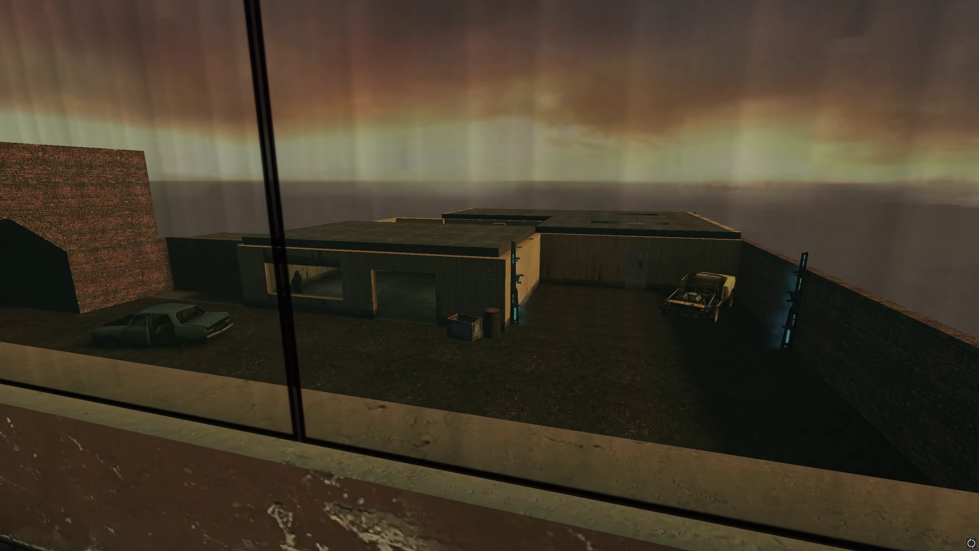
Playtest the upper floor by viewing the yard through its window, opening the white door and descending to the ground floor.
key(a)
key(w)
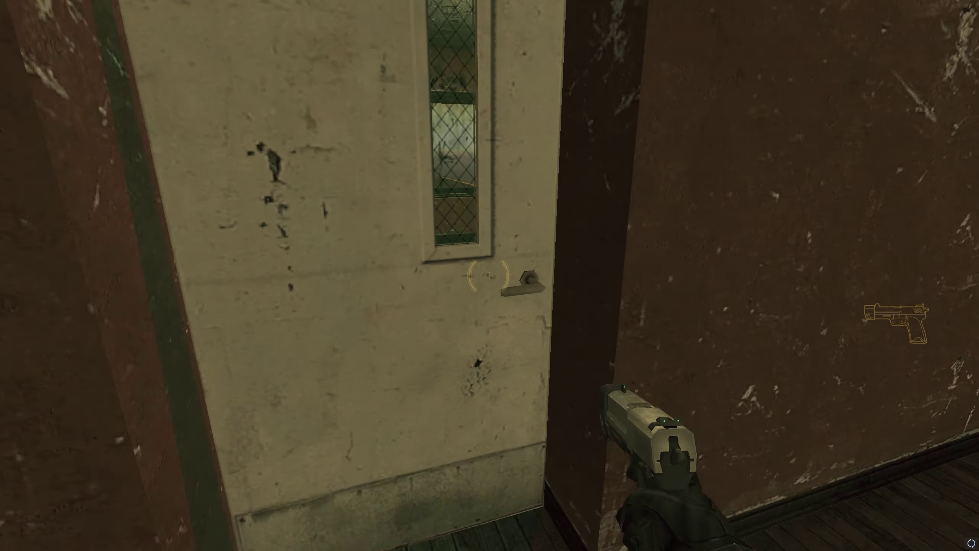
key(w)
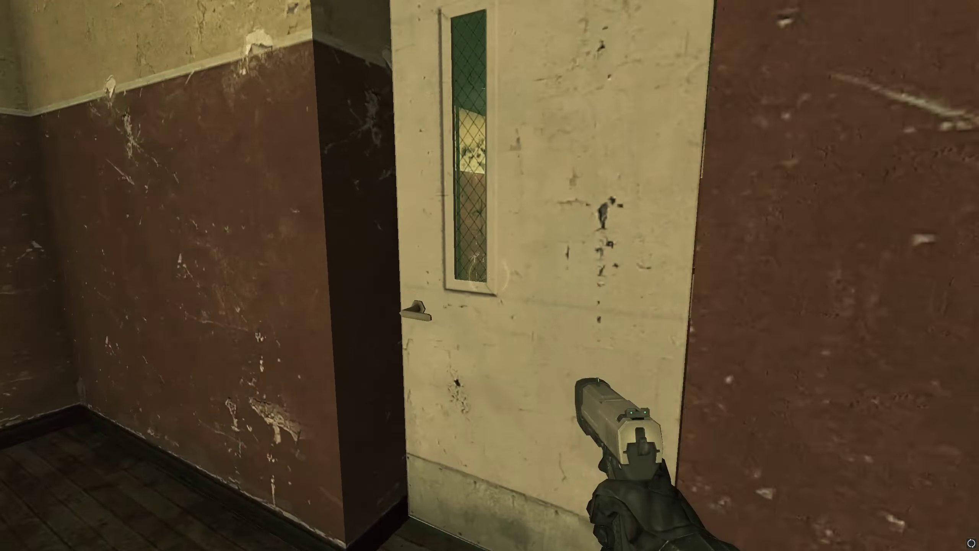
key(e)
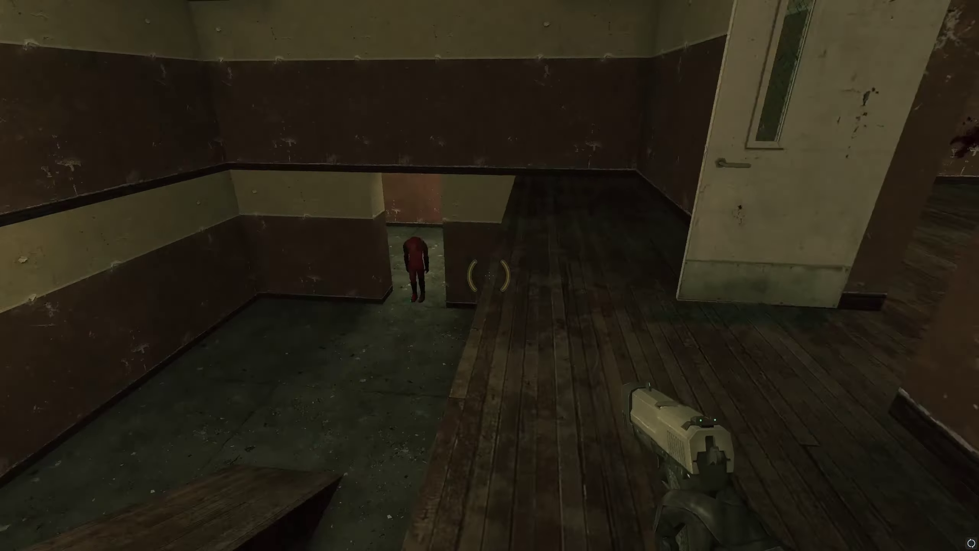
key(w)
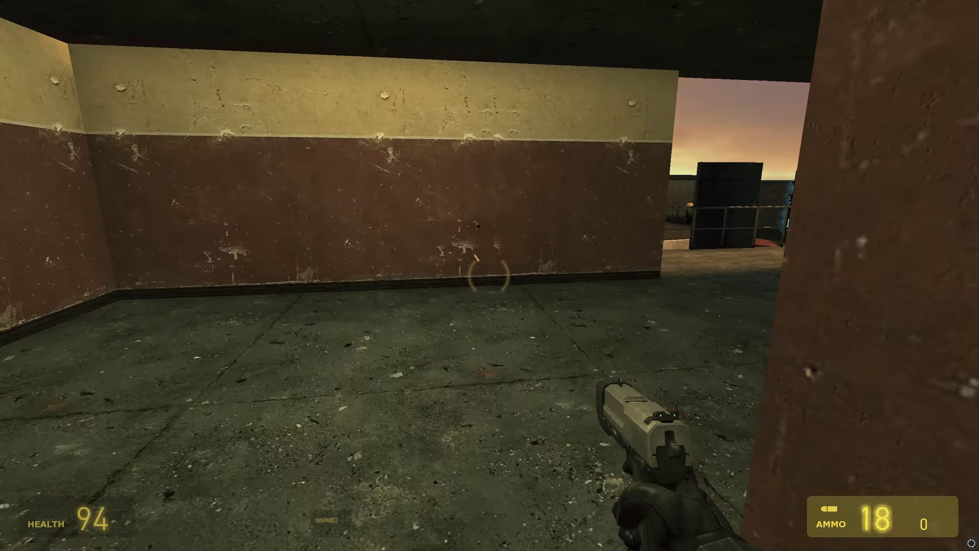
key(w)
key(d)
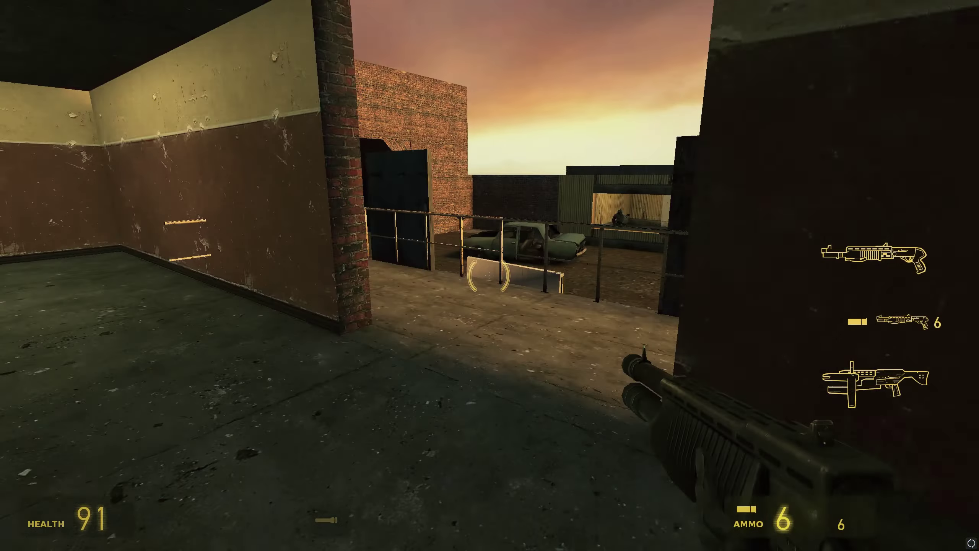
Step out to the railed balcony and shoot at the enemies across the yard while strafing.
key(w)
click(489, 276)
key(a)
key(d)
click(489, 275)
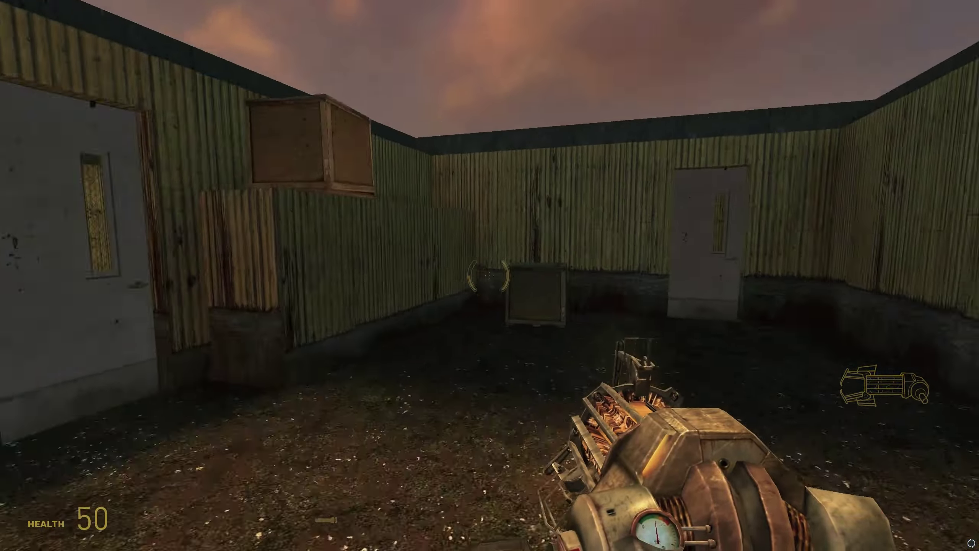
Explore the walled courtyard around the crates and doors, and cross the roof to the skylight opening.
key(w)
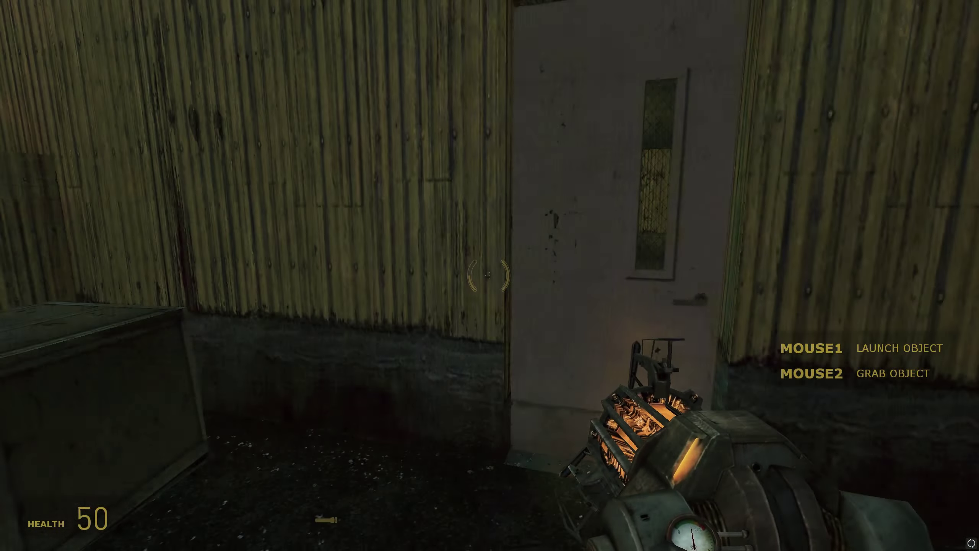
key(w)
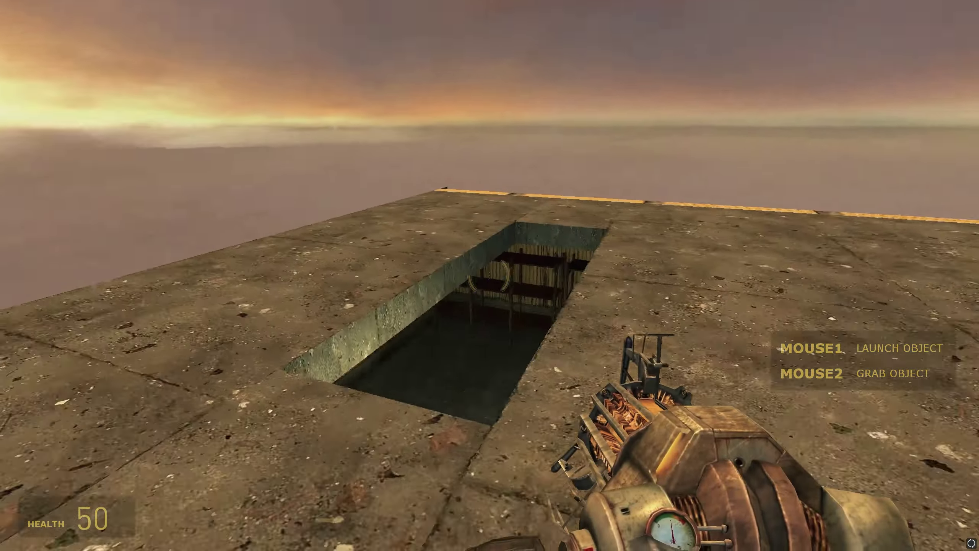
key(w)
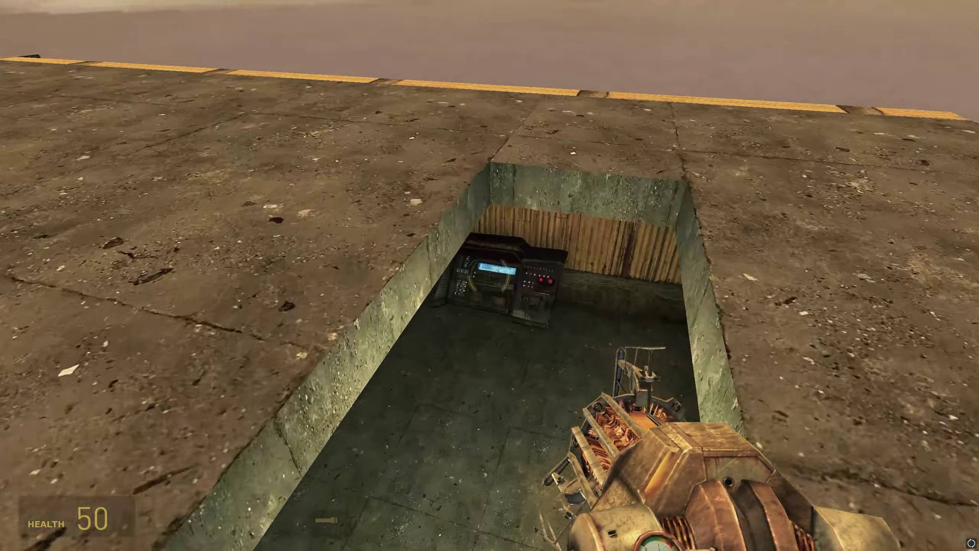
Drop through the skylight into the console room and walk out its exterior door to the parked buggy.
key(w)
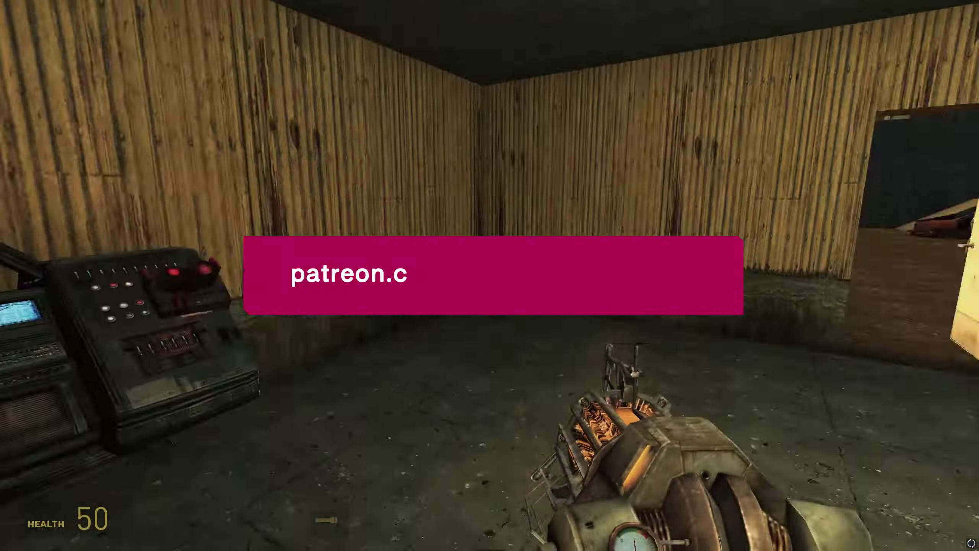
key(w)
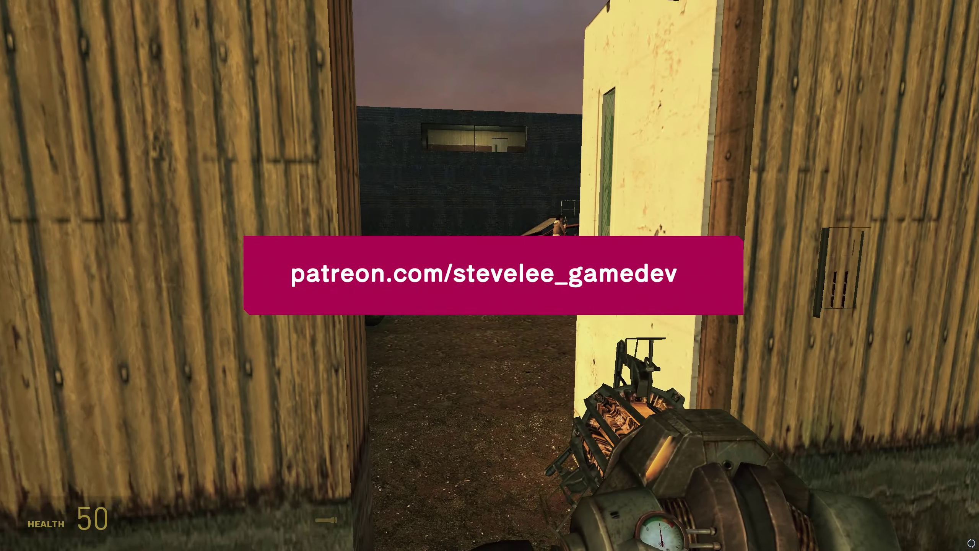
key(w)
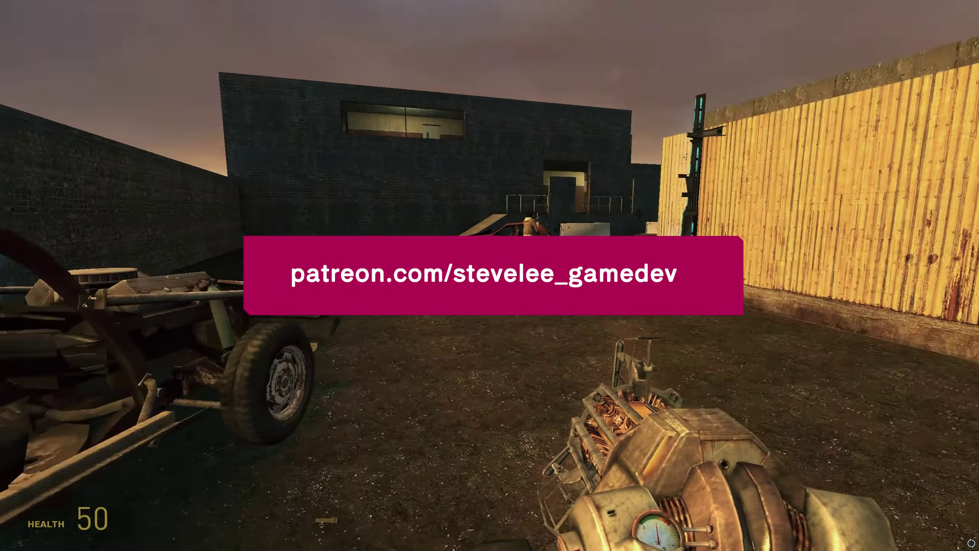